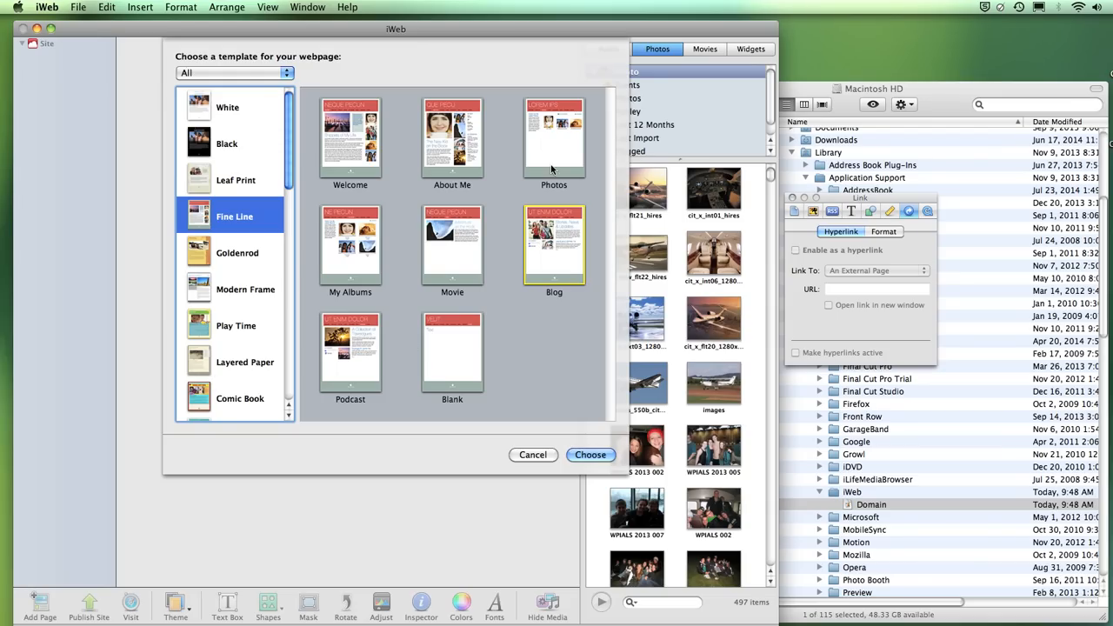
# - Bring the Finder window showing the Domain file in front of iWeb and move it up-left
pyautogui.moveTo(949, 85); pyautogui.dragTo(806, 64)
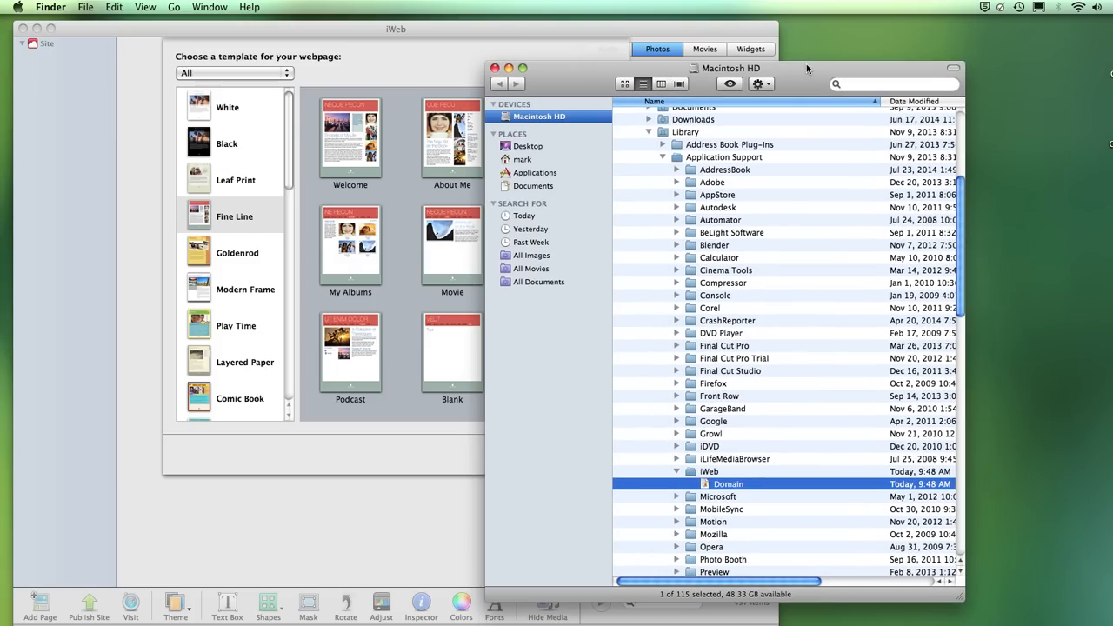
# - Hide iWeb, scroll Finder to iWeb › Domain, shift the window right, and return to iWeb
pyautogui.click(37, 29)
pyautogui.moveTo(580, 82); pyautogui.dragTo(305, 58)
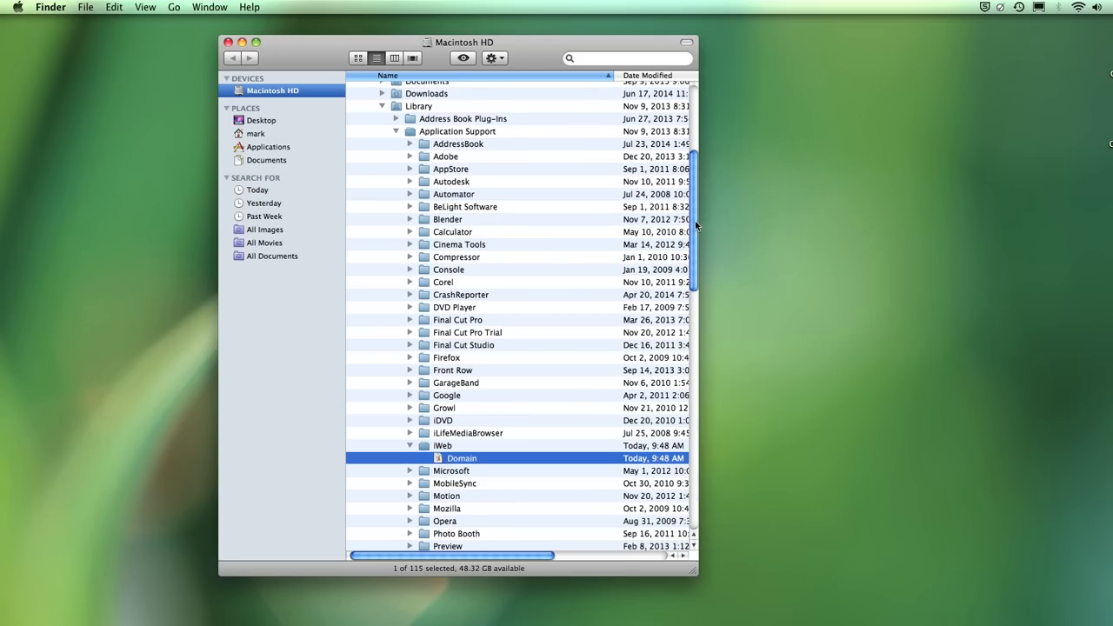
pyautogui.moveTo(696, 226); pyautogui.dragTo(693, 149)
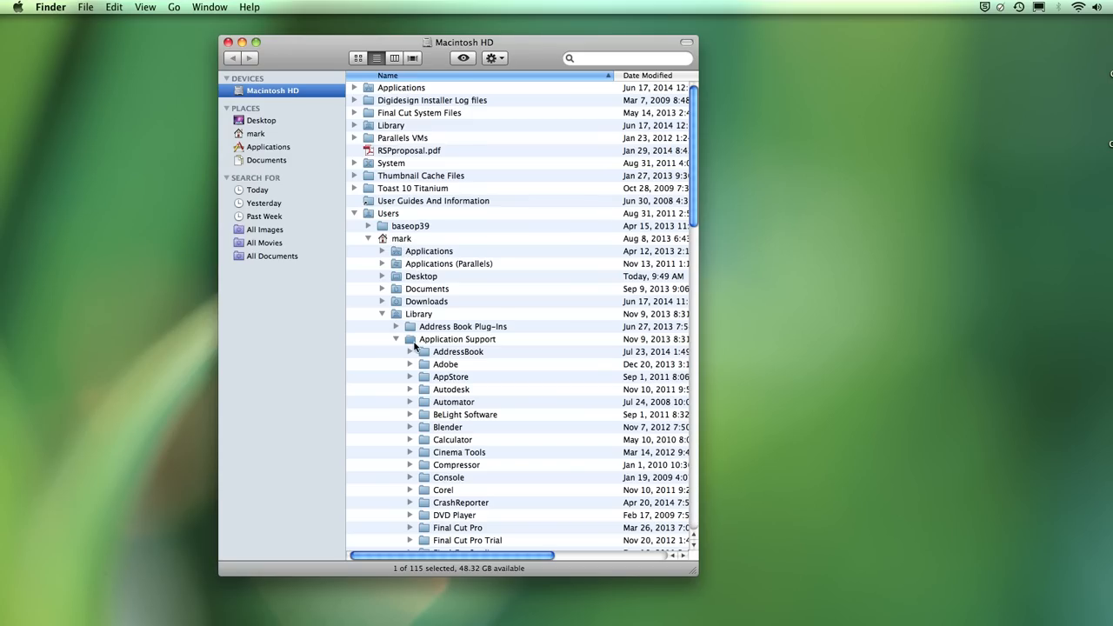
pyautogui.moveTo(692, 197); pyautogui.dragTo(694, 283)
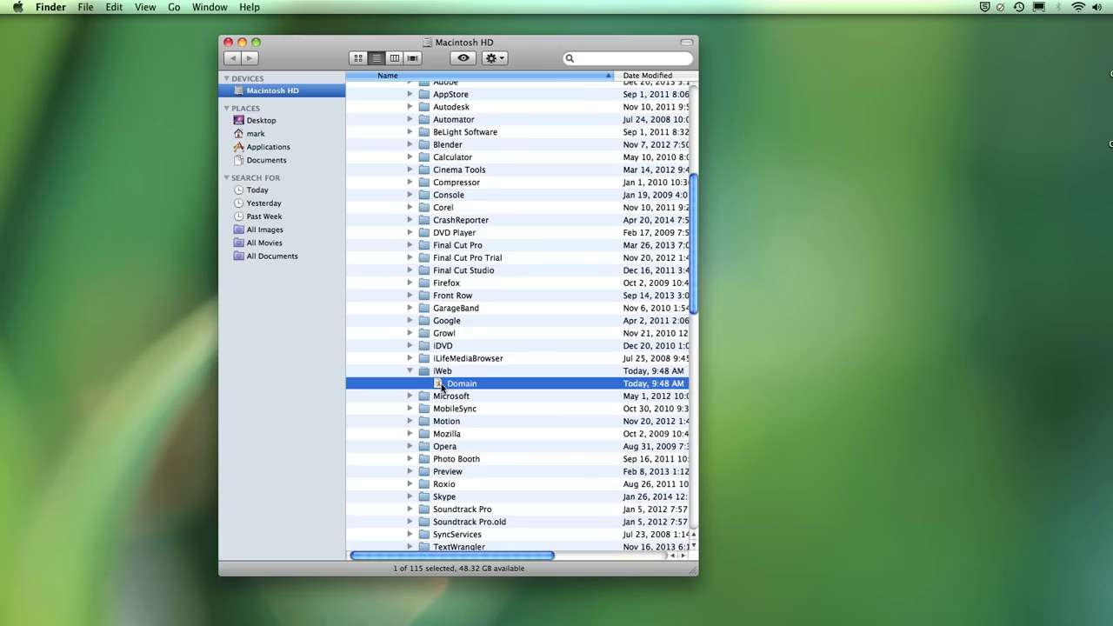
pyautogui.moveTo(522, 48); pyautogui.dragTo(923, 79)
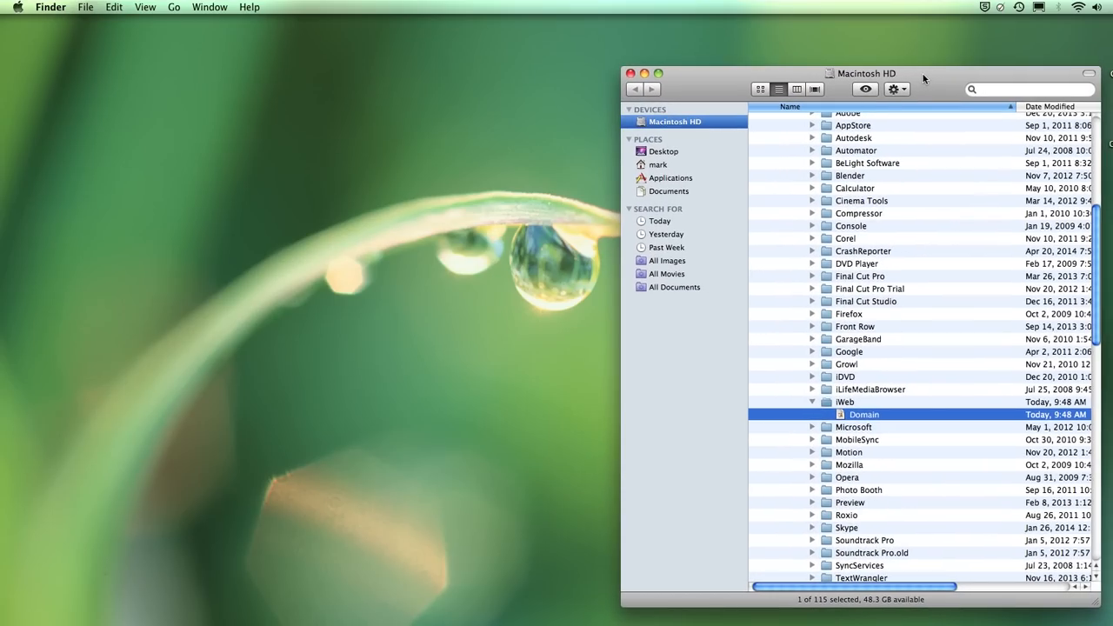
pyautogui.press('super+Tab')
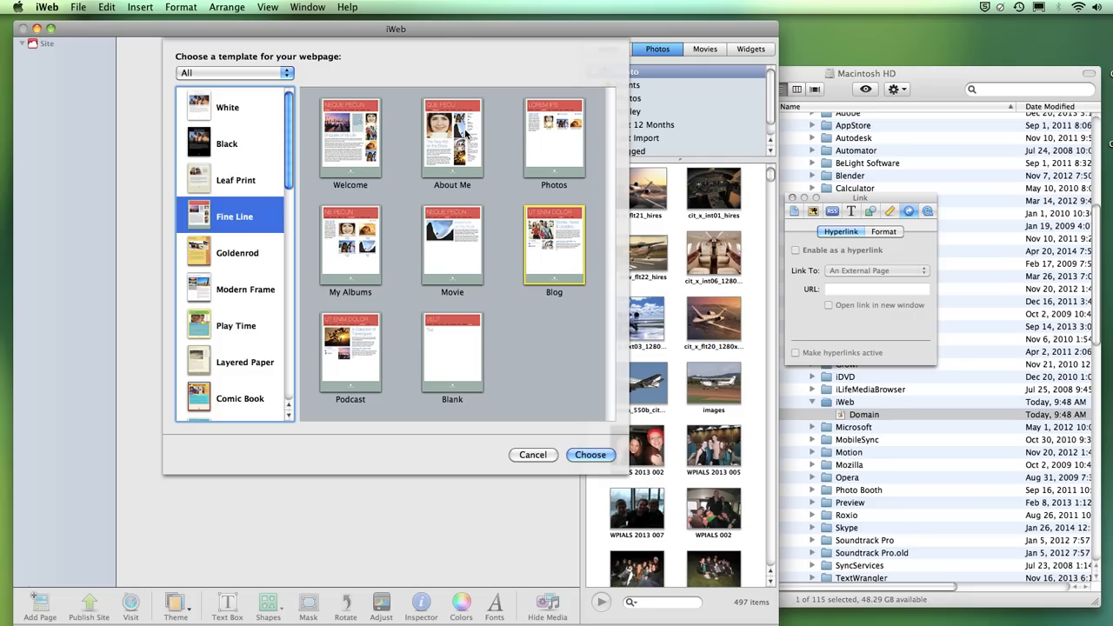
# - Preview the White, Black, Leaf Print, Comic Book and Darkroom theme templates
pyautogui.click(229, 108)
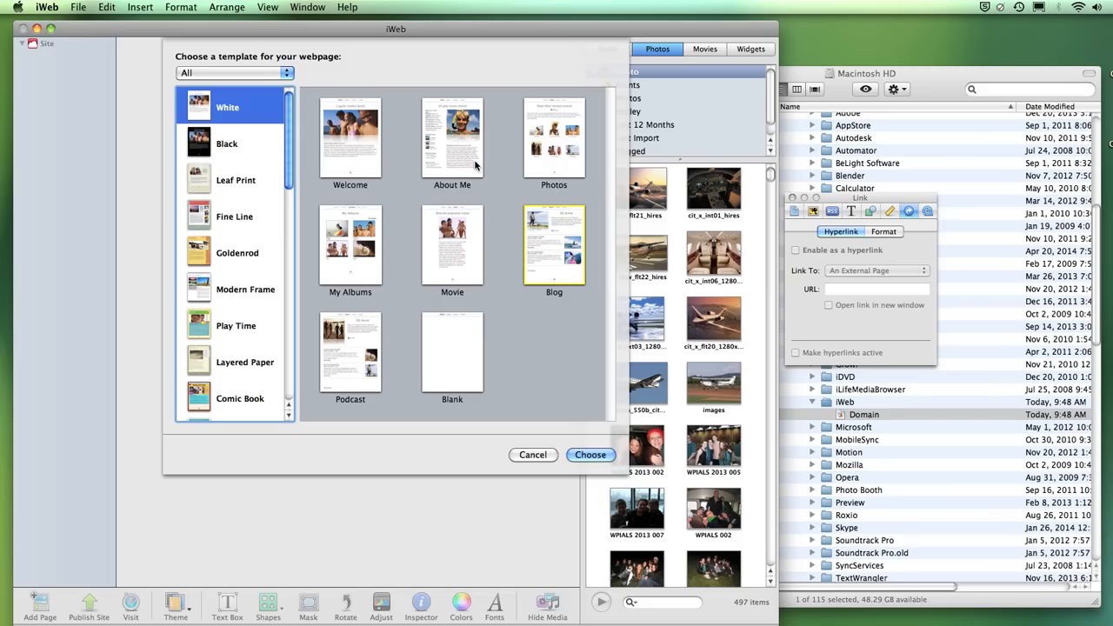
pyautogui.click(207, 144)
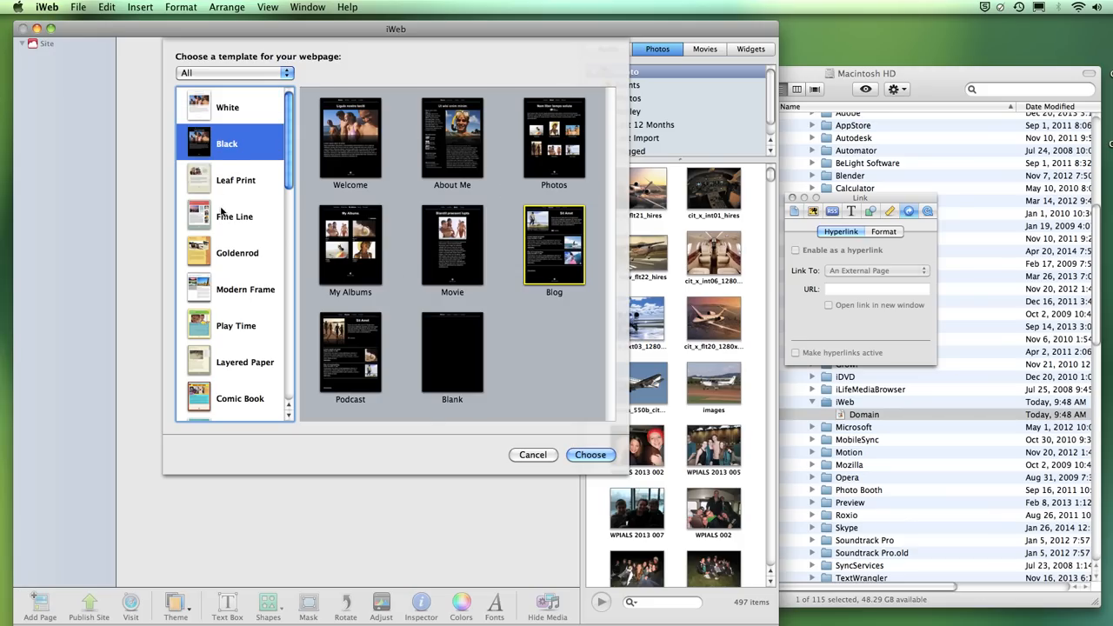
pyautogui.click(211, 181)
pyautogui.press('Down')
pyautogui.press('Down')
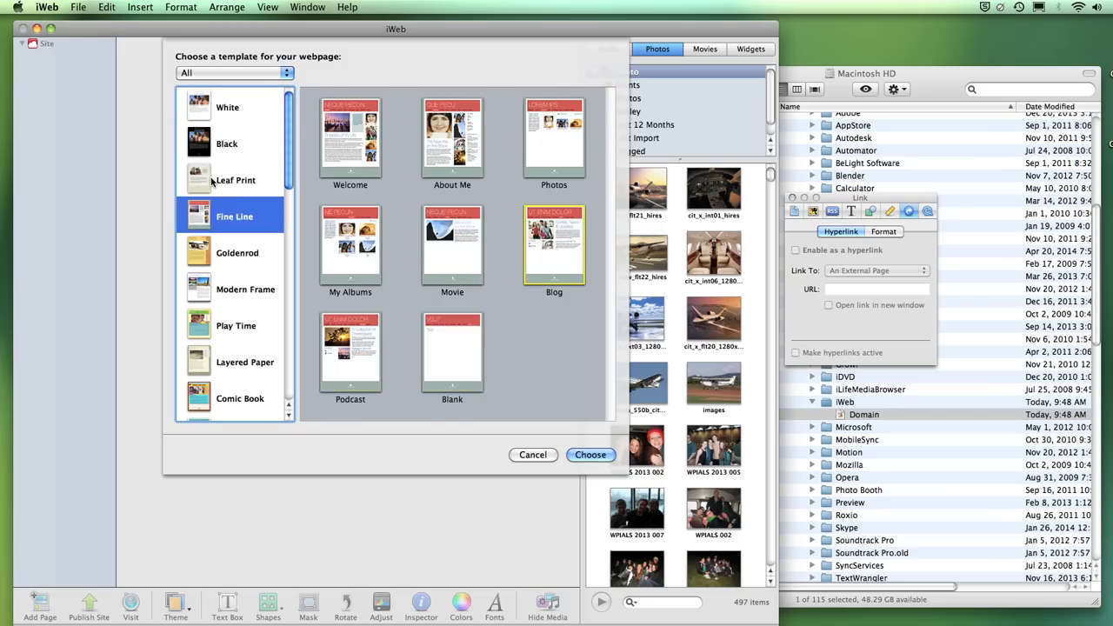
pyautogui.press('Down')
pyautogui.press('Down')
pyautogui.press('Down')
pyautogui.press('Down')
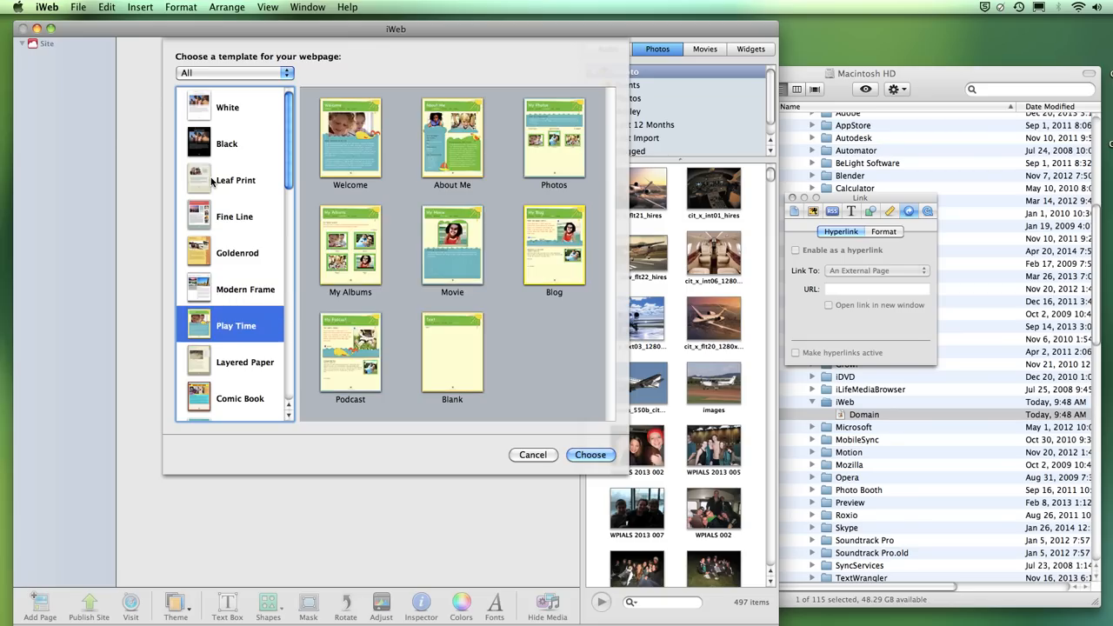
pyautogui.press('Down')
pyautogui.press('Down')
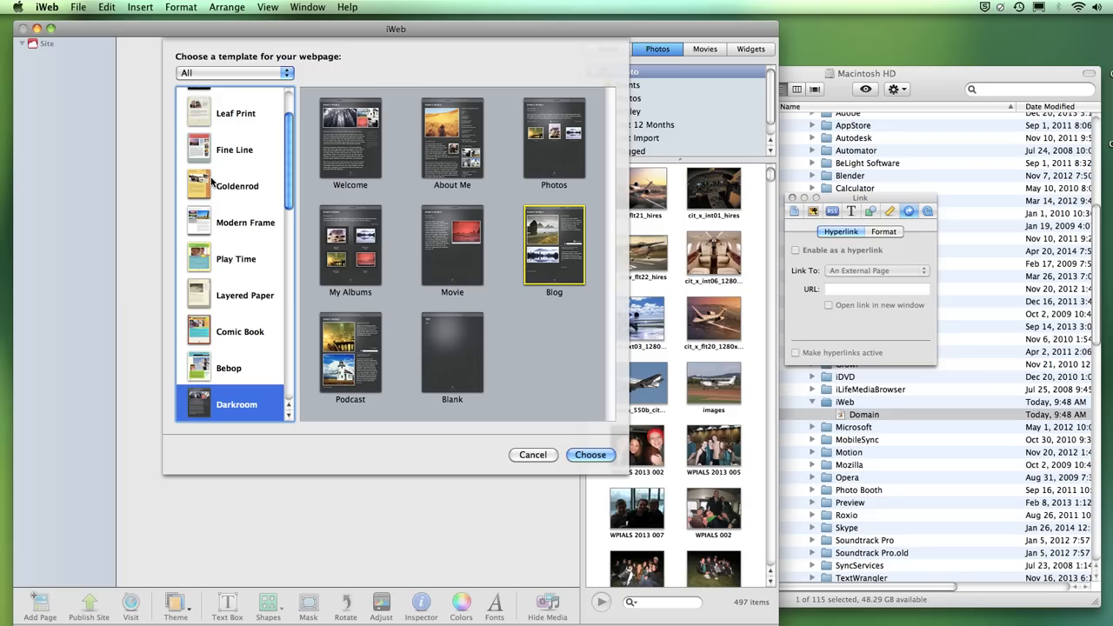
# - Select the Goldenrod theme and its Welcome page template
pyautogui.scroll(1, 290, 154)
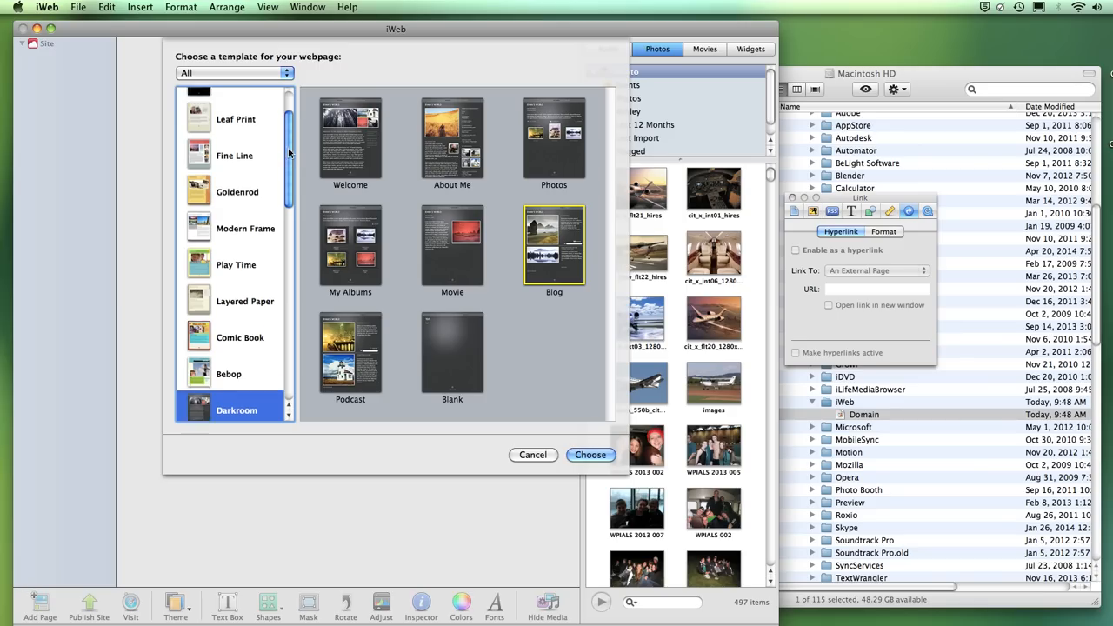
pyautogui.scroll(2, 290, 154)
pyautogui.scroll(-3, 287, 165)
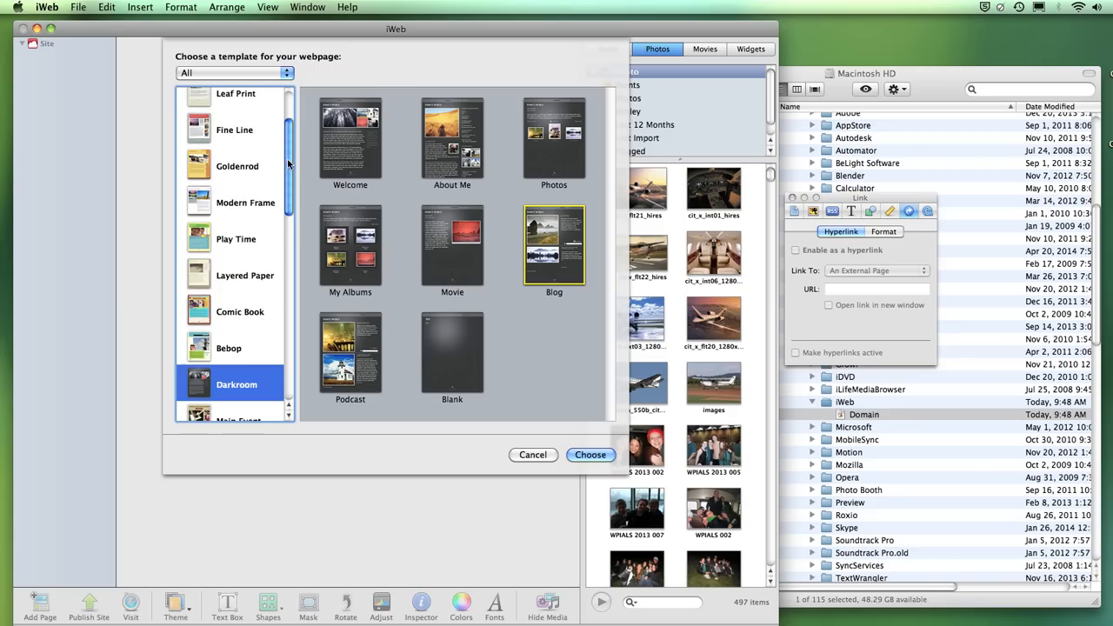
pyautogui.click(201, 166)
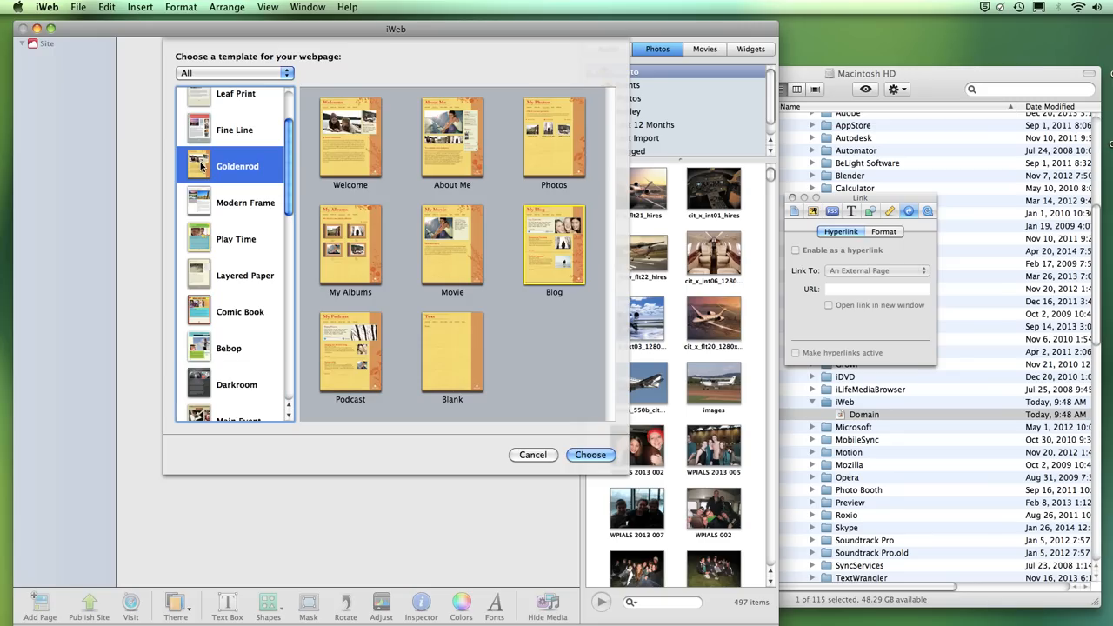
pyautogui.click(349, 174)
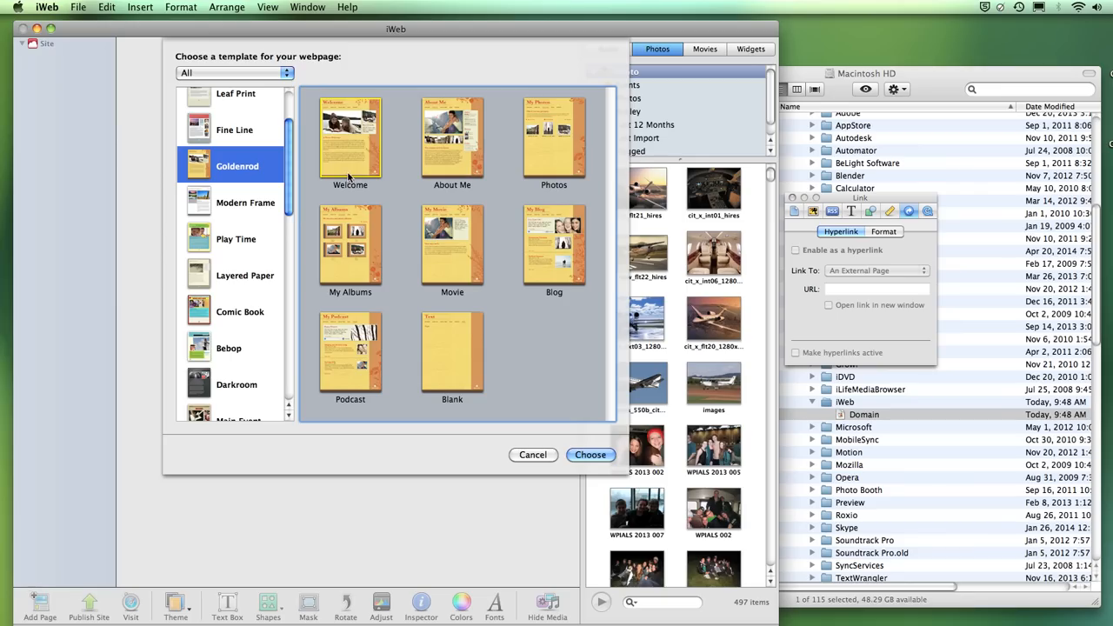
# - Create the Goldenrod Welcome page and replace the A Warm Welcome paragraphs with filler text
pyautogui.click(590, 454)
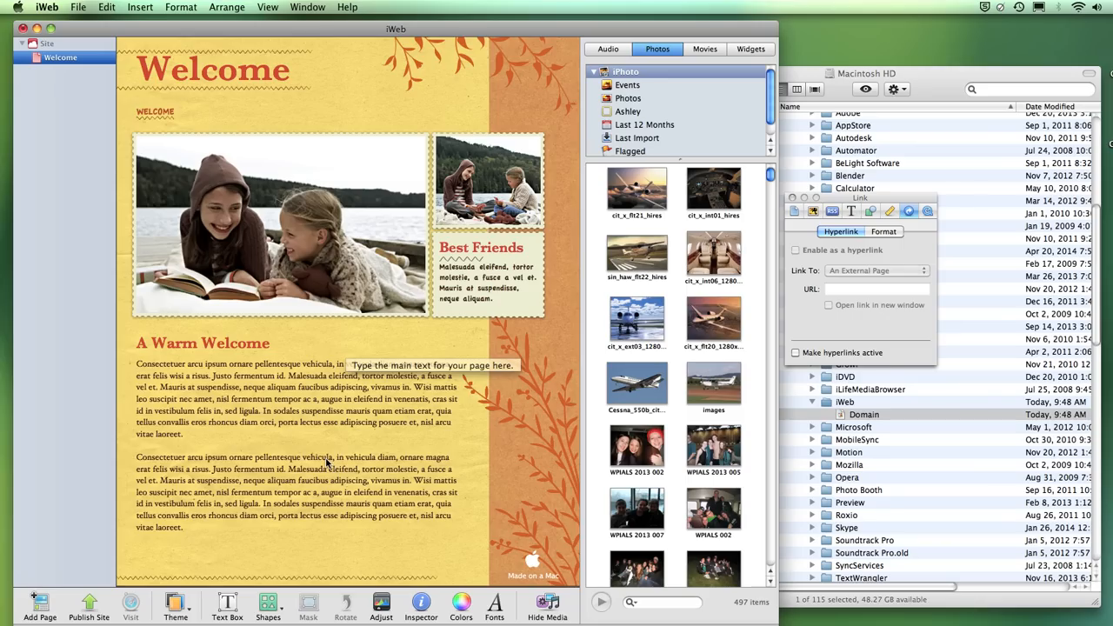
pyautogui.click(291, 395)
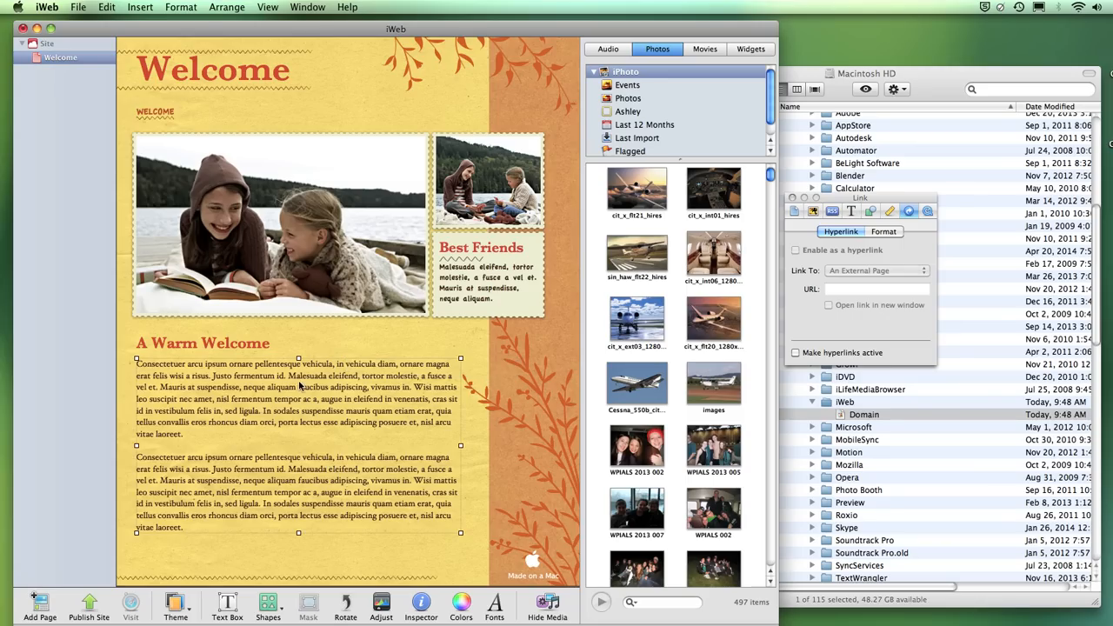
pyautogui.click(299, 385)
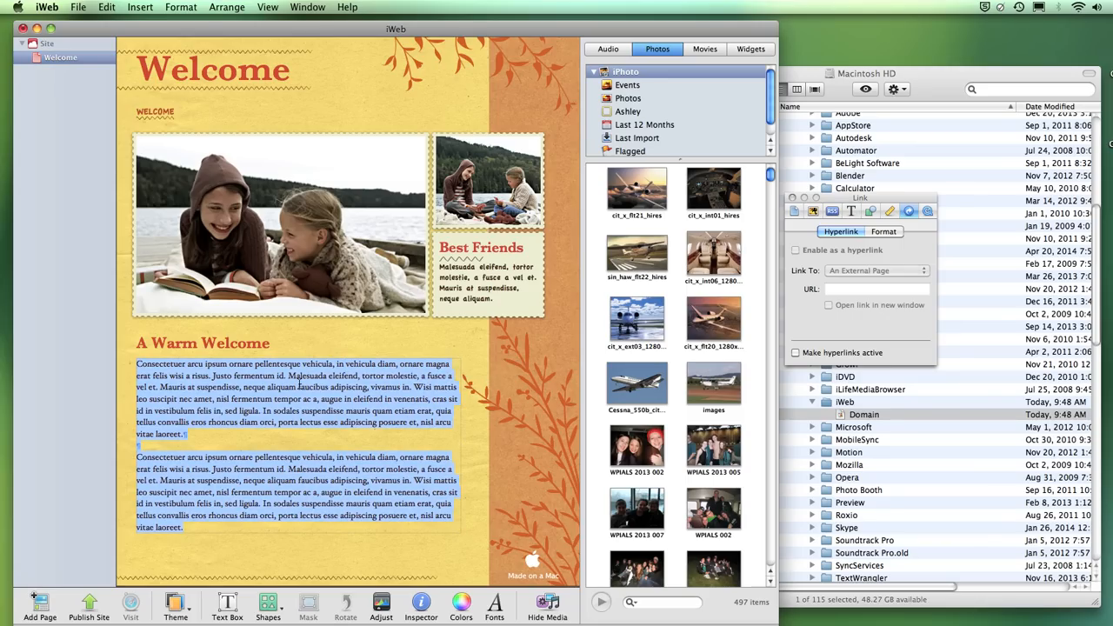
pyautogui.write('alsdjf ldsa flasdjf aslfja lsdj')
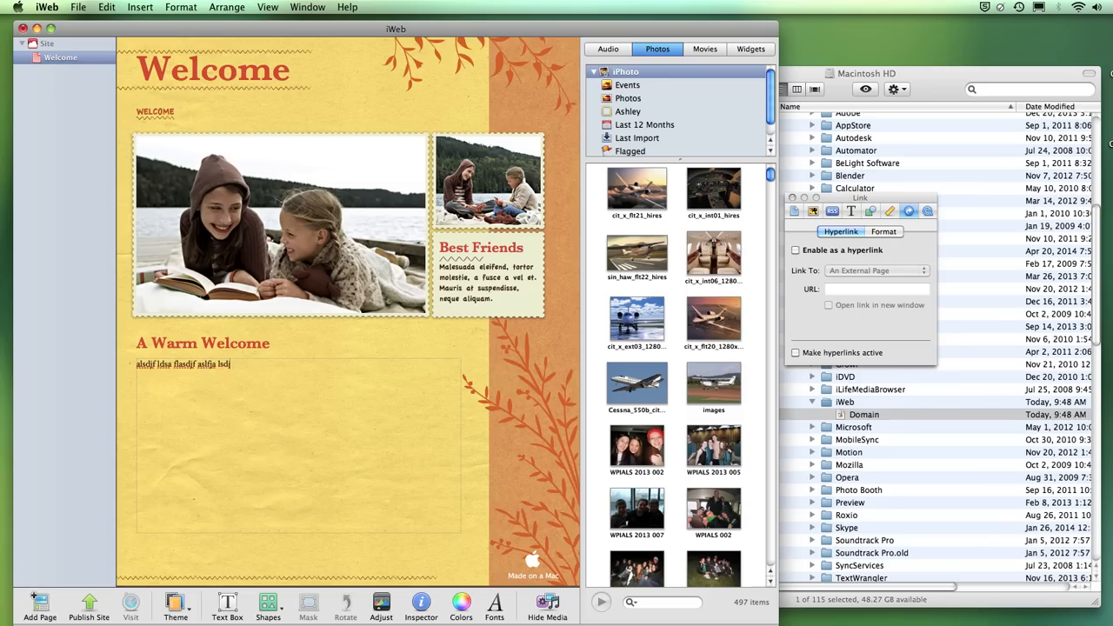
pyautogui.write('f alsf lj.  lsdjf laskjf asl.as flsa fsldkjf aslkdfj lsa')
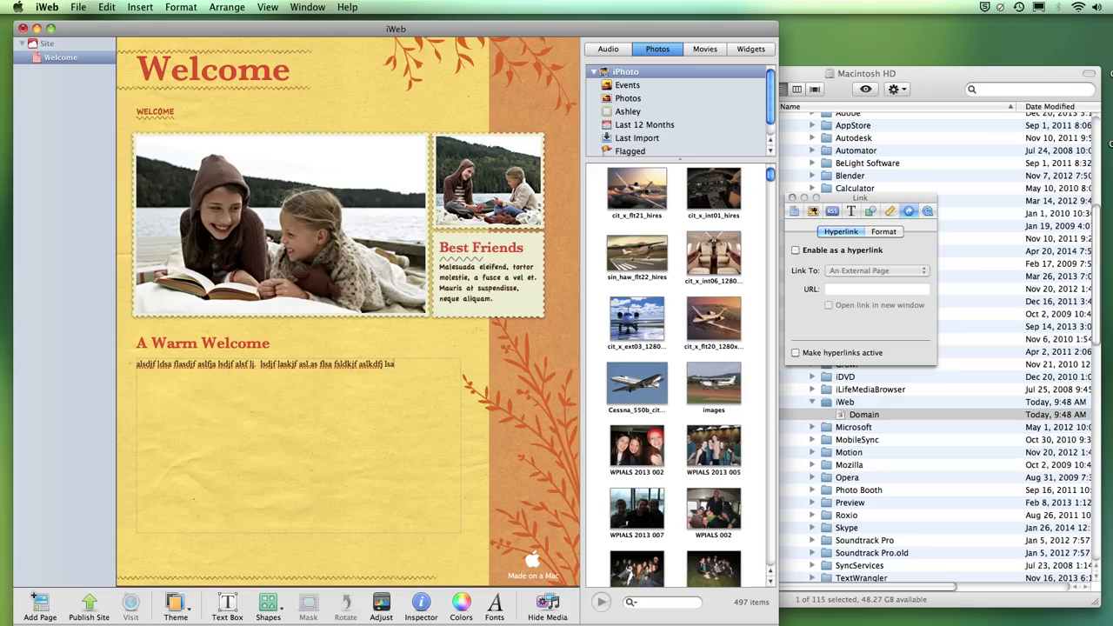
pyautogui.write('kfjas. lsadfj saljf sladkfjlsadkfj lasd')
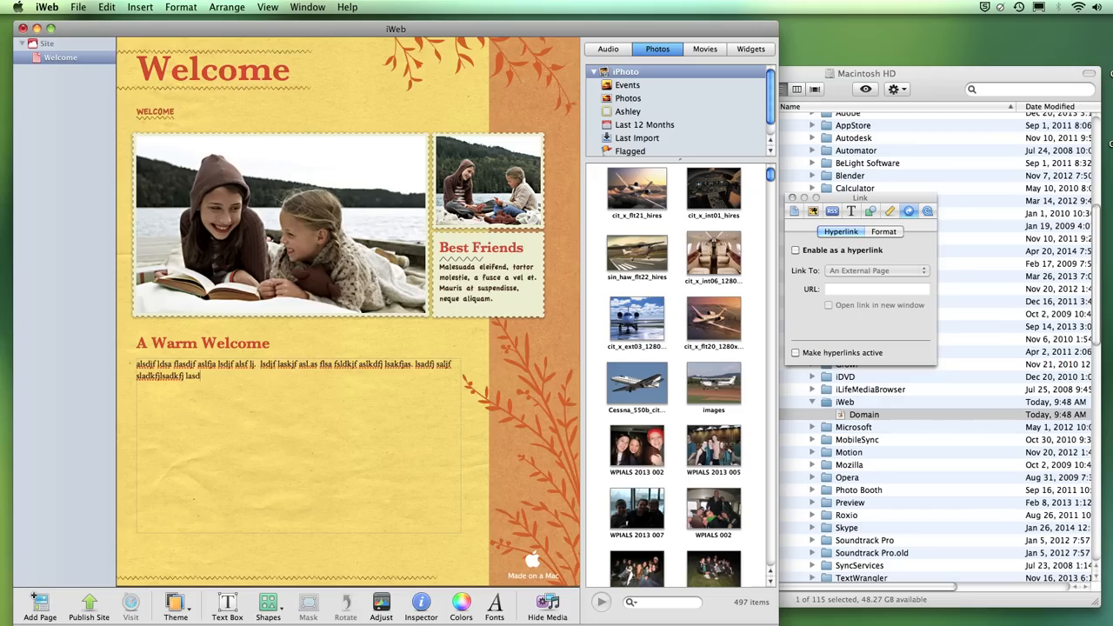
pyautogui.write('fjãõð flsadkfj lsadkjf lsdkajf lsdjkf lsaj.')
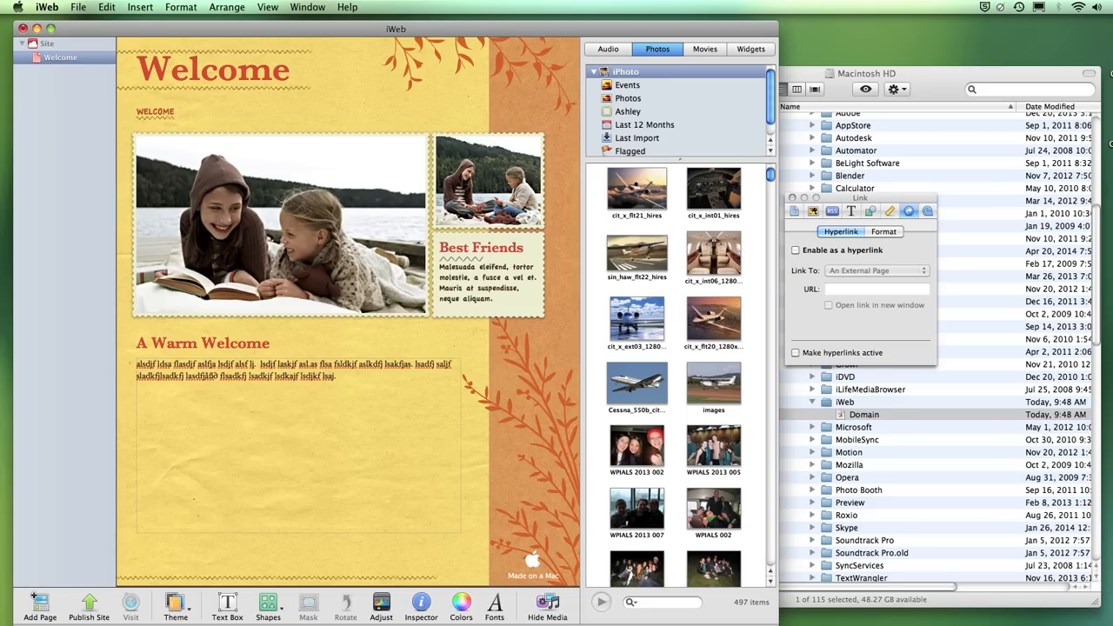
pyautogui.click(215, 228)
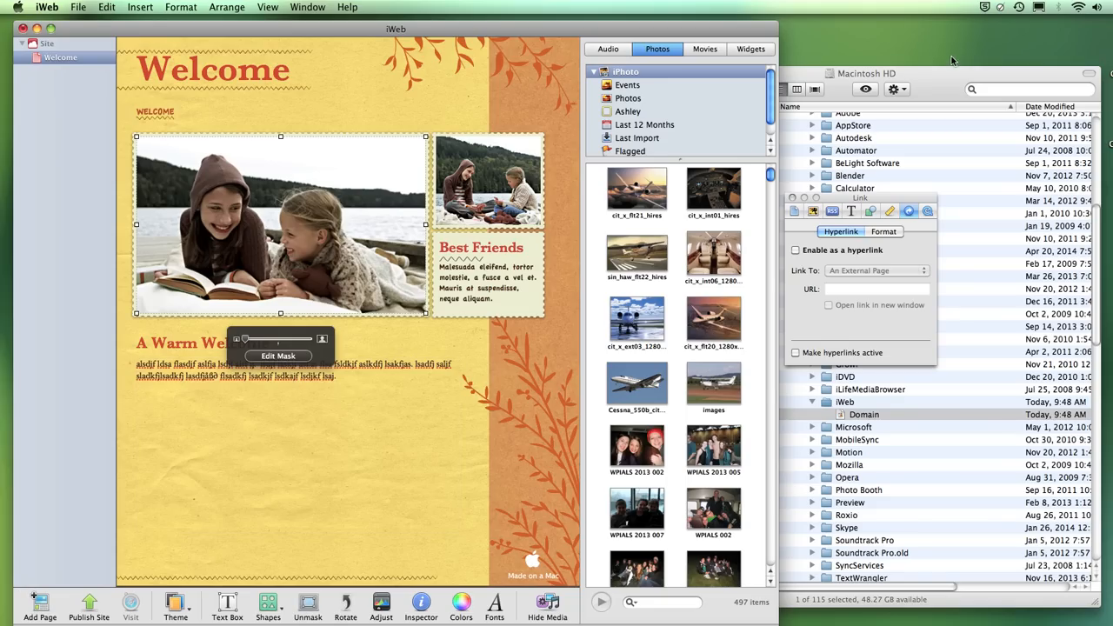
pyautogui.click(905, 80)
pyautogui.click(629, 75)
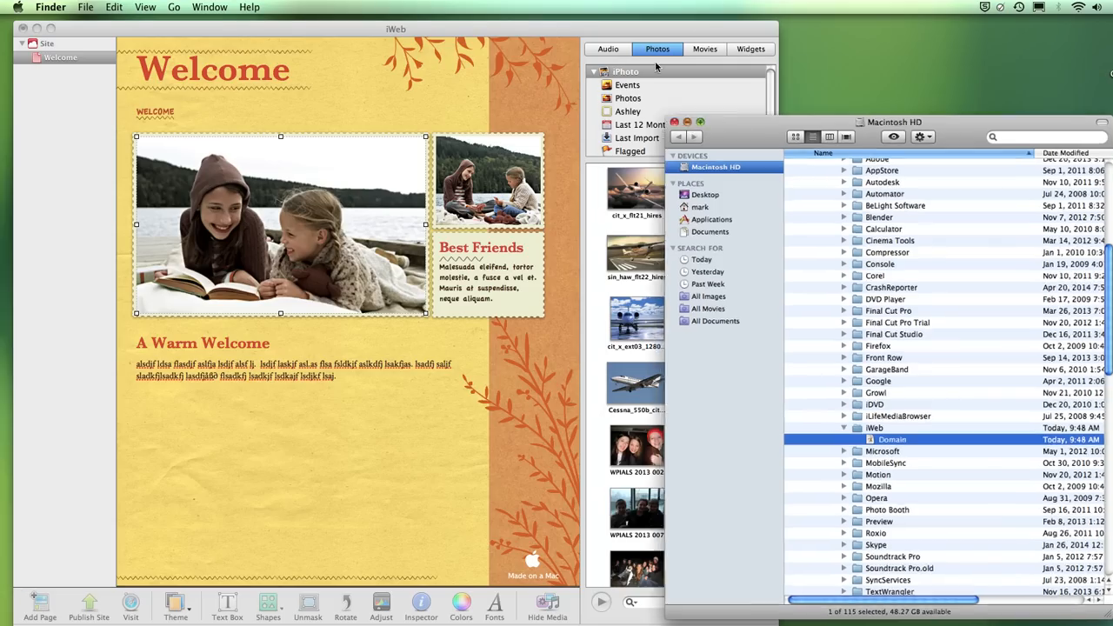
pyautogui.click(547, 614)
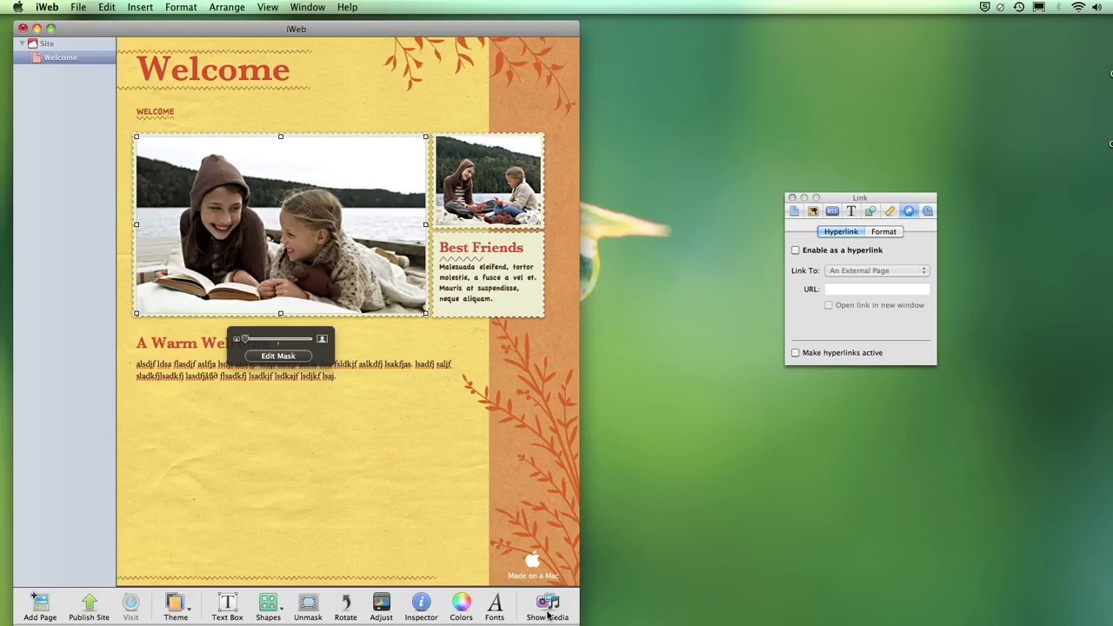
pyautogui.click(547, 614)
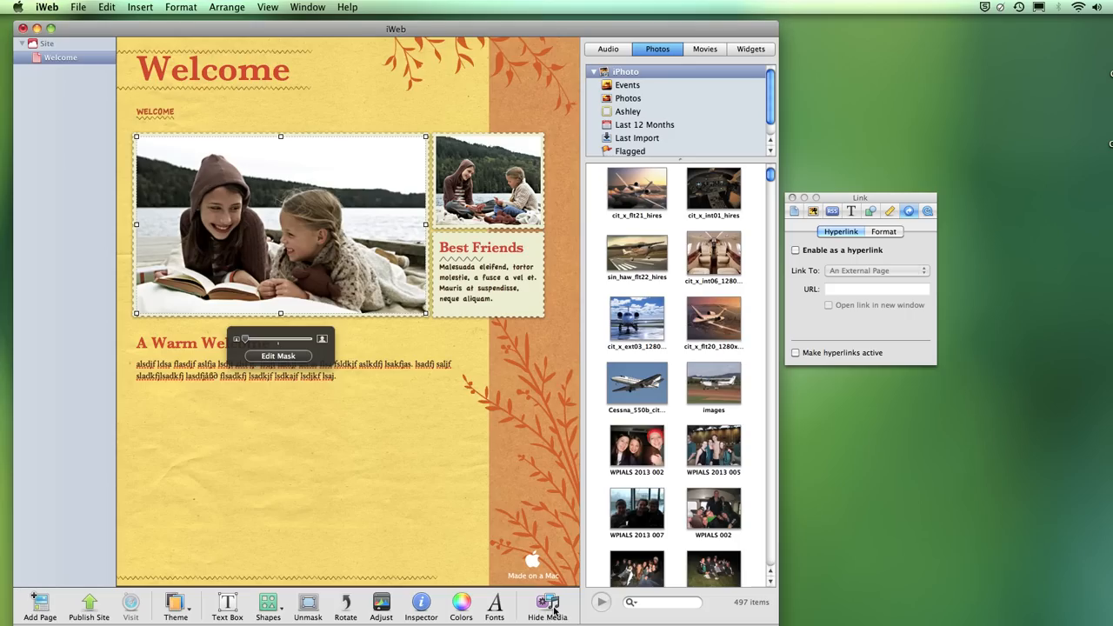
pyautogui.click(552, 613)
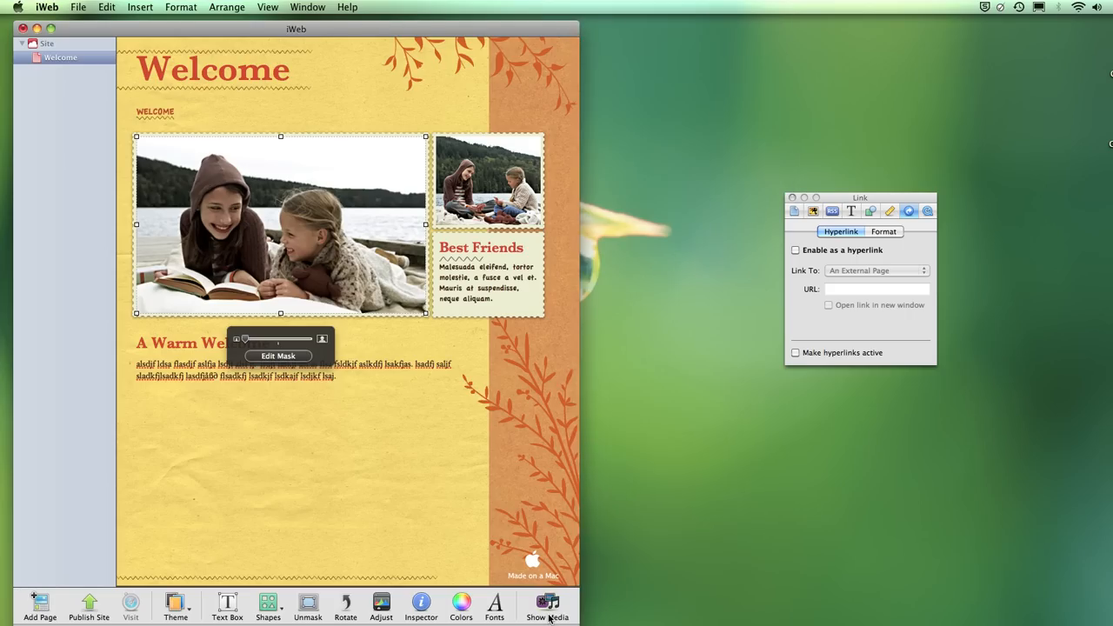
pyautogui.click(548, 616)
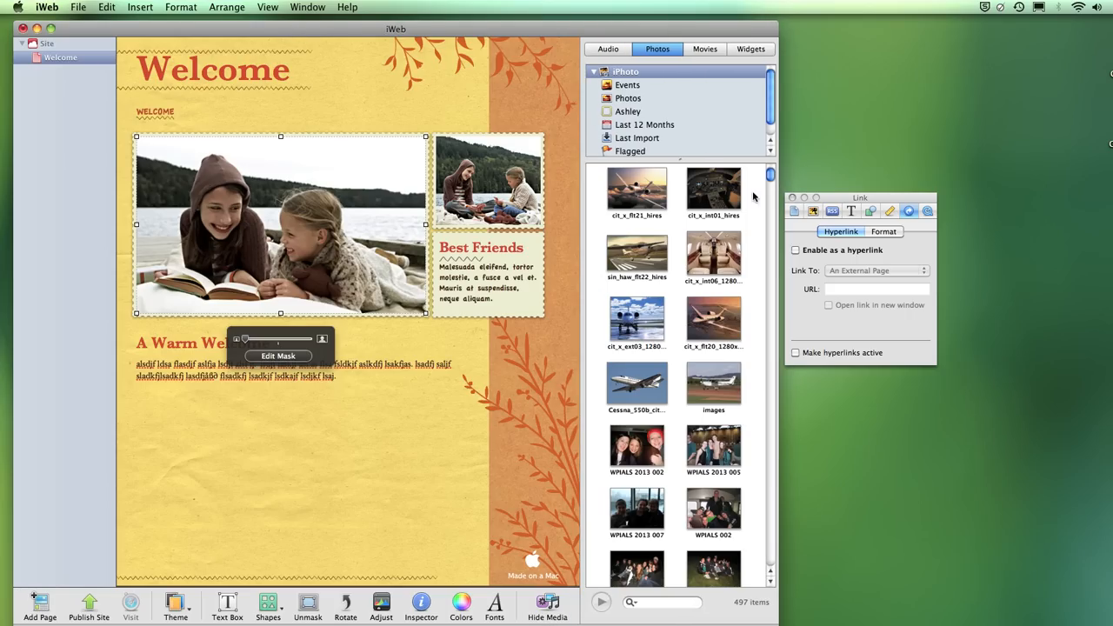
pyautogui.click(609, 49)
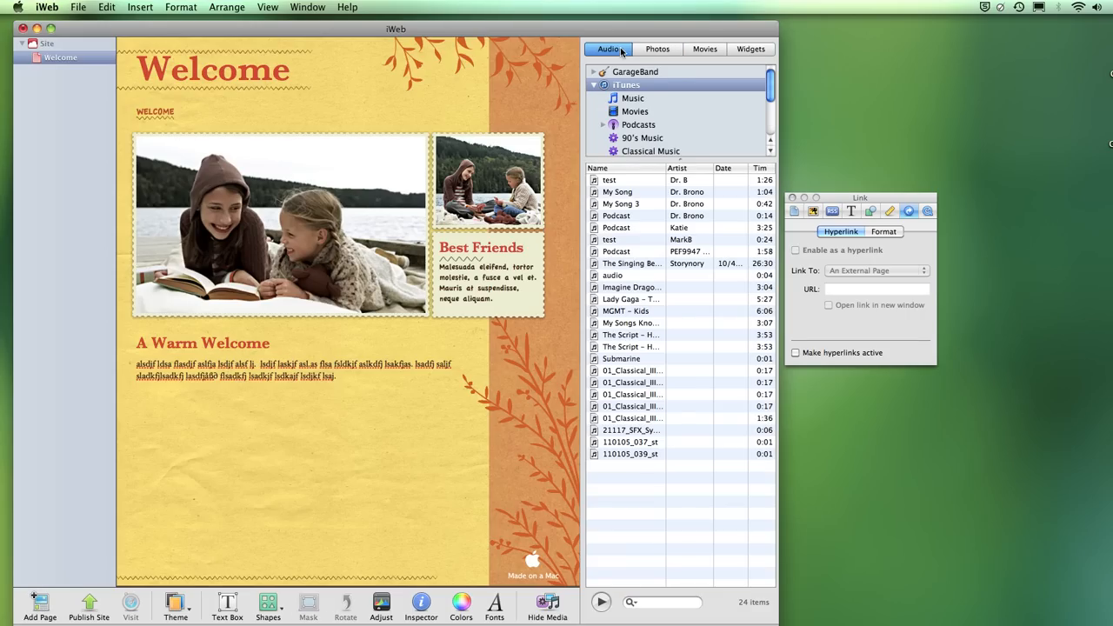
pyautogui.click(656, 49)
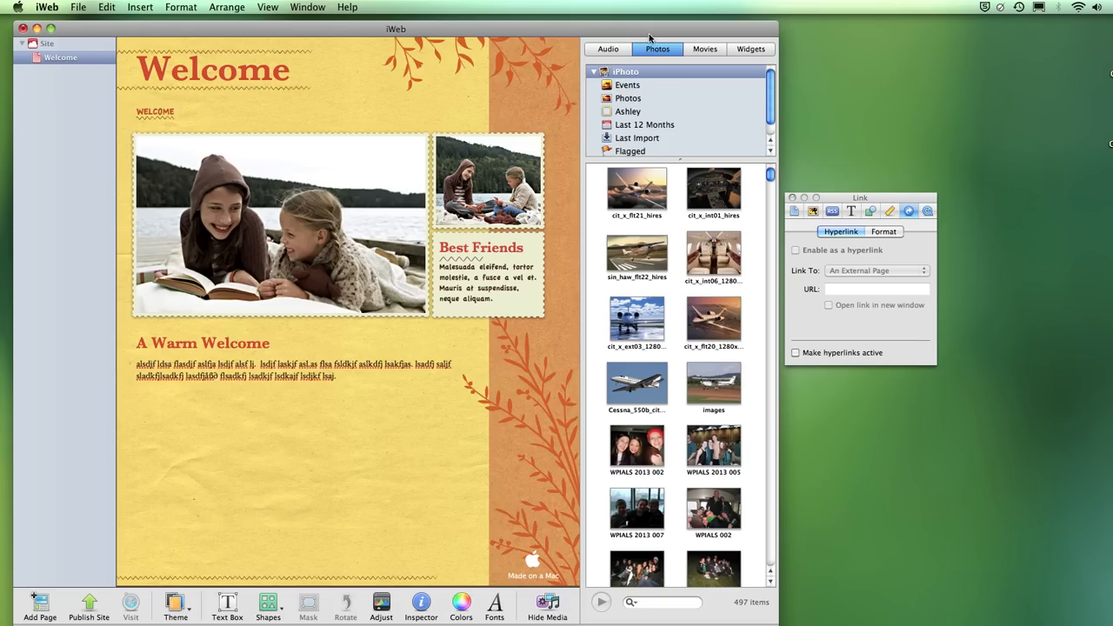
# - Drop cit_x_flt21_hires onto the large photo slot and zoom it slightly within its frame
pyautogui.moveTo(638, 198); pyautogui.dragTo(320, 223)
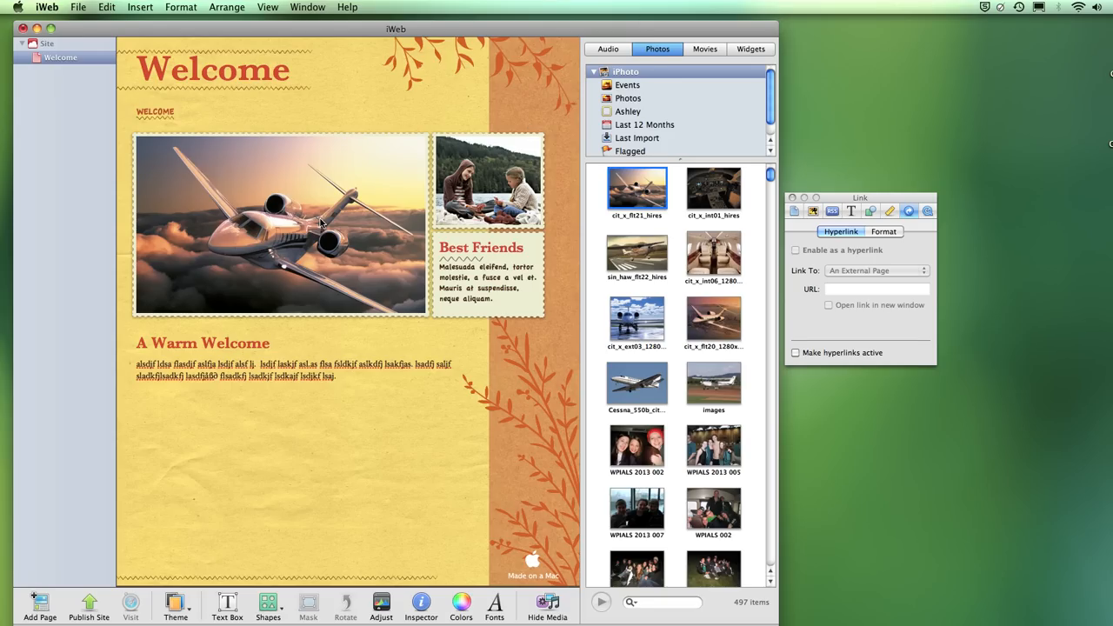
pyautogui.click(244, 222)
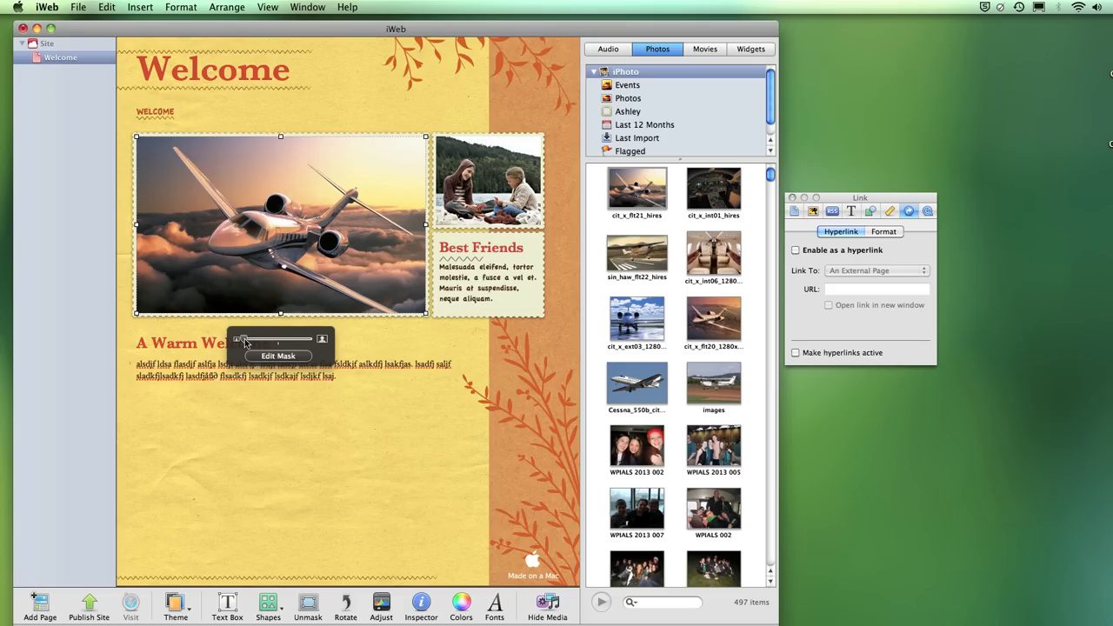
pyautogui.moveTo(243, 340)
pyautogui.mouseDown()
pyautogui.moveTo(279, 342)
pyautogui.moveTo(252, 345)
pyautogui.mouseUp()
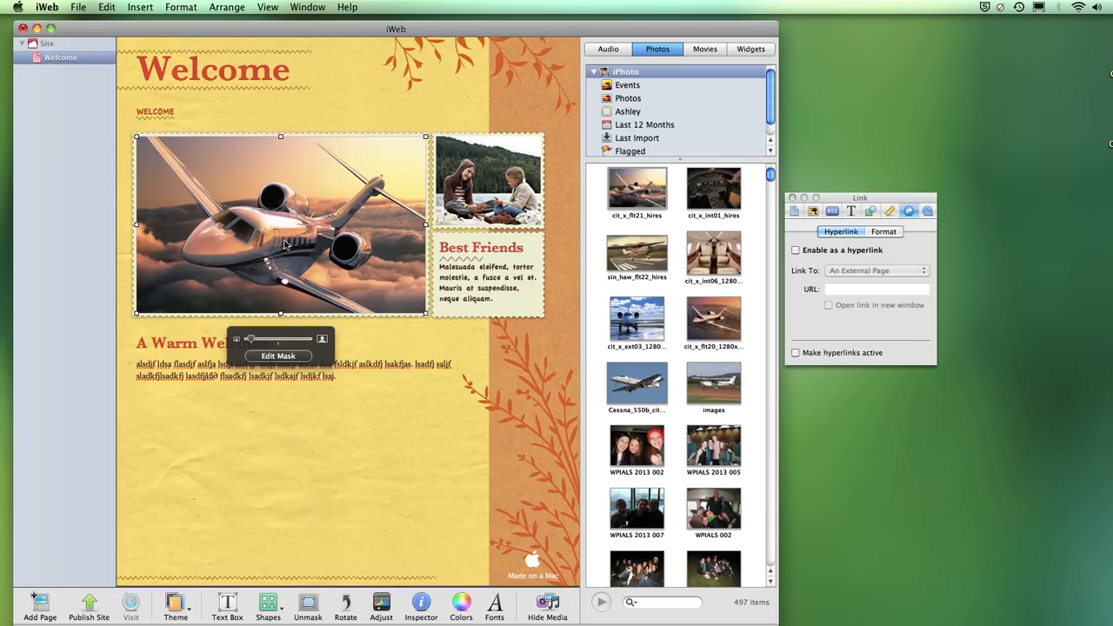
# - Resize and reposition the airplane photo's crop to about 401 by 276 px
pyautogui.click(301, 357)
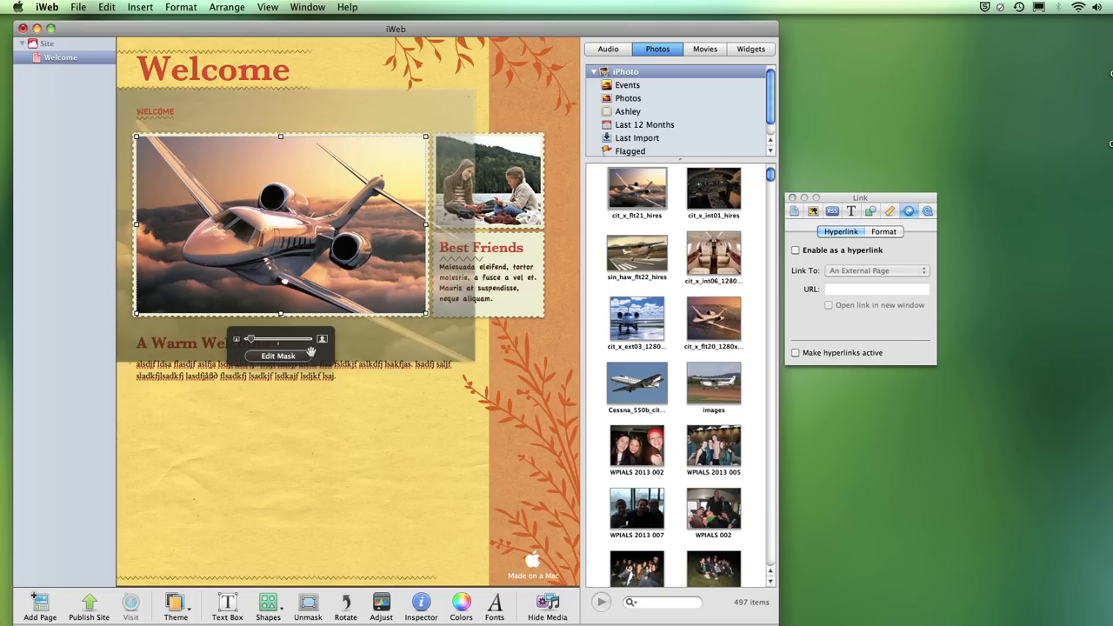
pyautogui.moveTo(425, 312); pyautogui.dragTo(310, 265)
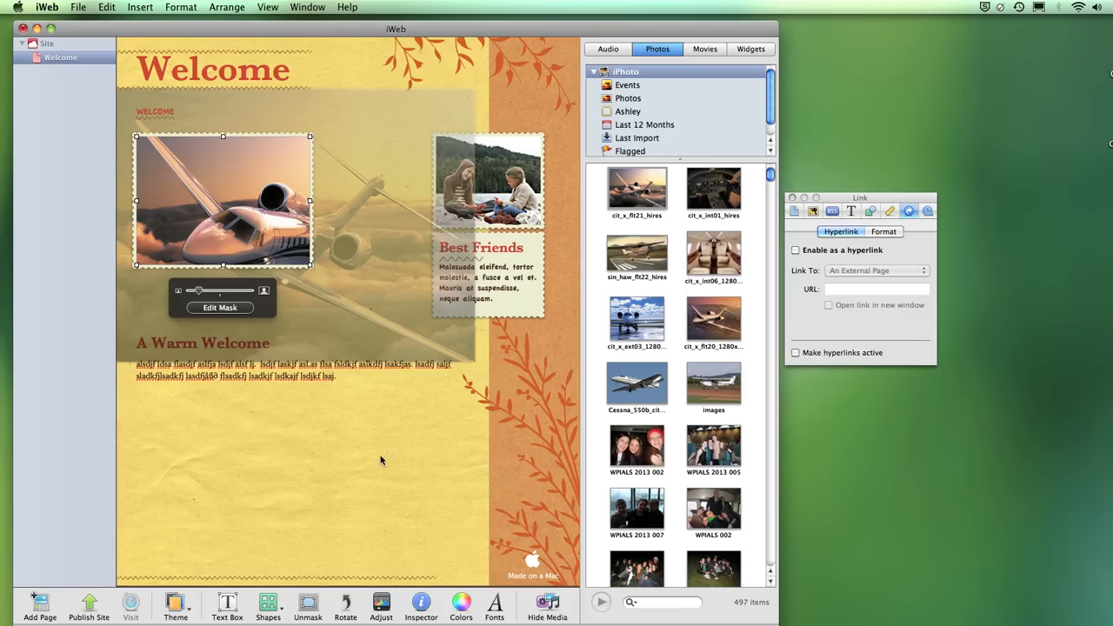
pyautogui.click(401, 468)
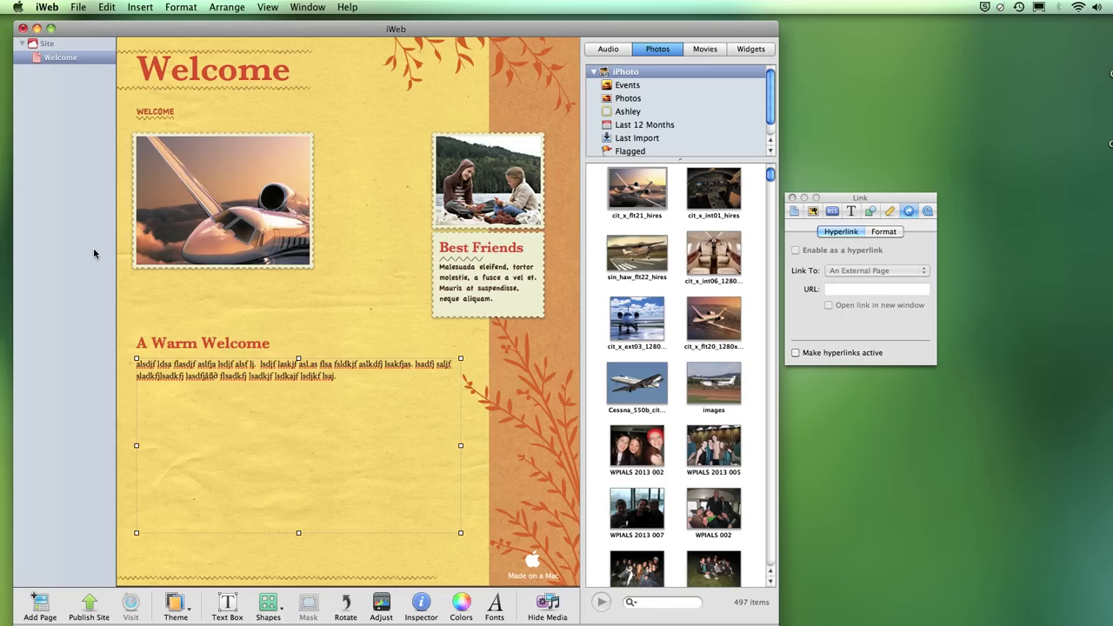
pyautogui.moveTo(230, 220)
pyautogui.mouseDown()
pyautogui.moveTo(218, 209)
pyautogui.moveTo(221, 221)
pyautogui.moveTo(313, 232)
pyautogui.moveTo(344, 223)
pyautogui.moveTo(239, 216)
pyautogui.mouseUp()
pyautogui.click(219, 306)
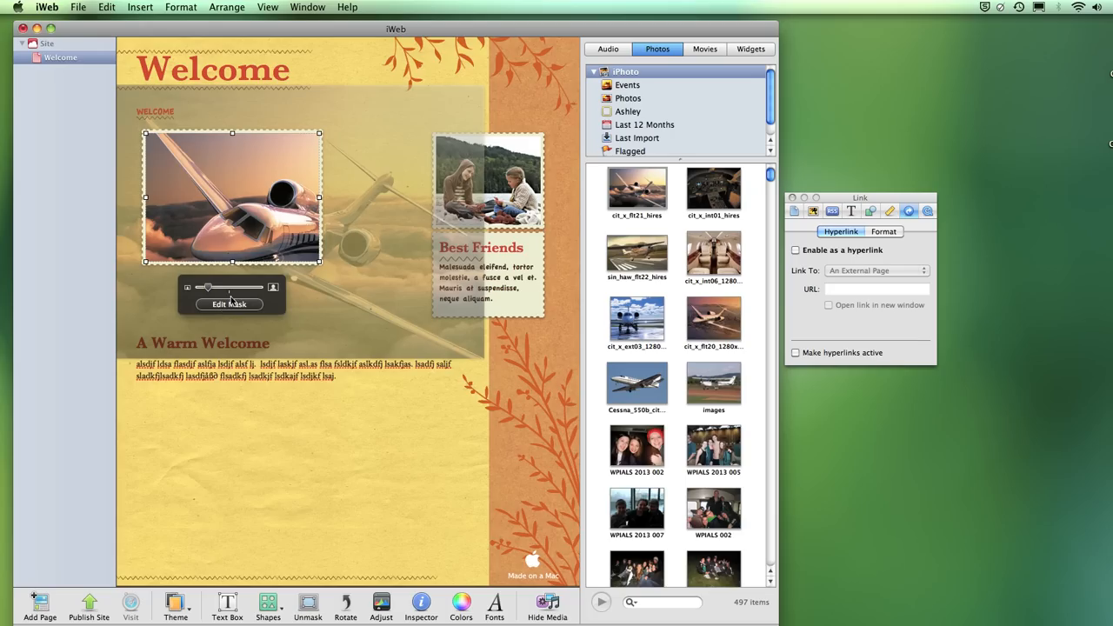
pyautogui.moveTo(319, 260); pyautogui.dragTo(409, 309)
pyautogui.moveTo(365, 255); pyautogui.dragTo(369, 255)
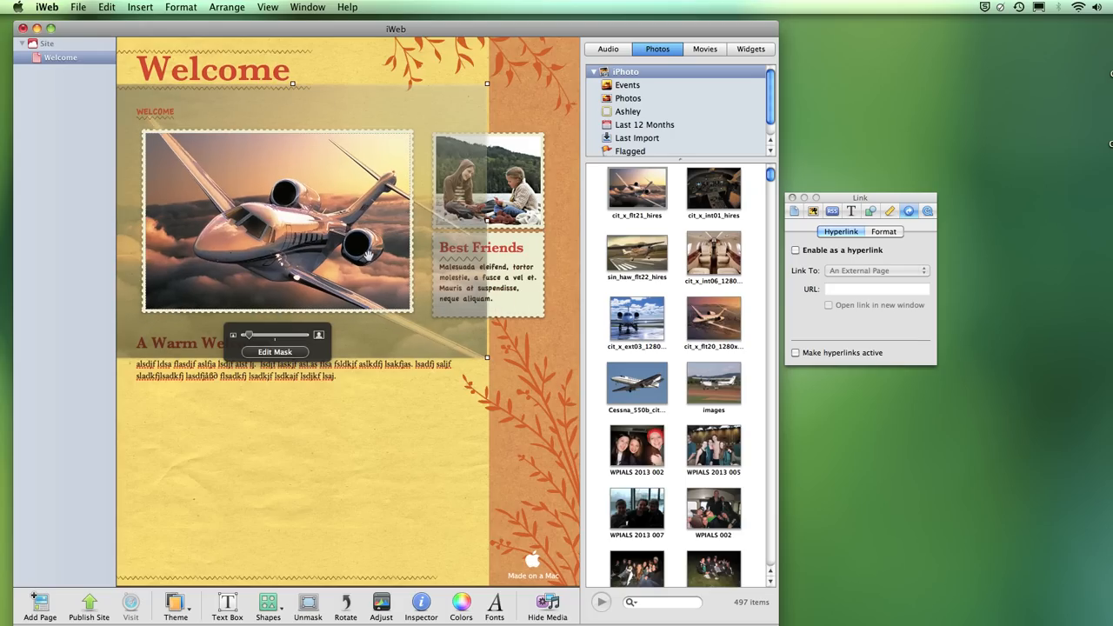
pyautogui.click(300, 352)
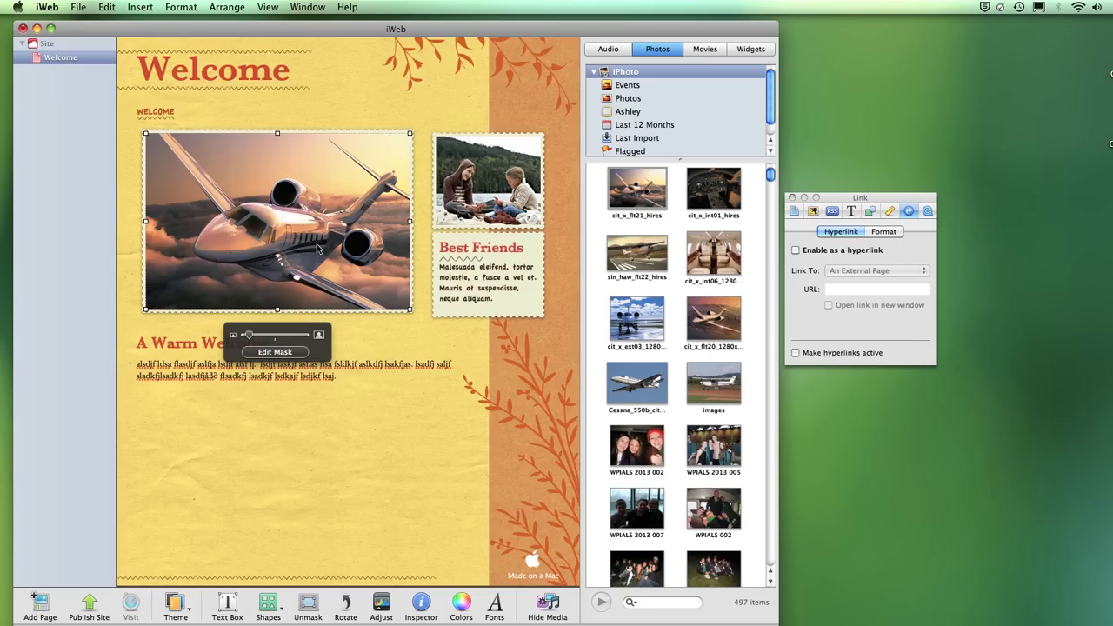
# - Enlarge and nudge the airplane image, then drop cit_x_int01_hires onto the Best Friends photo
pyautogui.moveTo(294, 335); pyautogui.dragTo(254, 341)
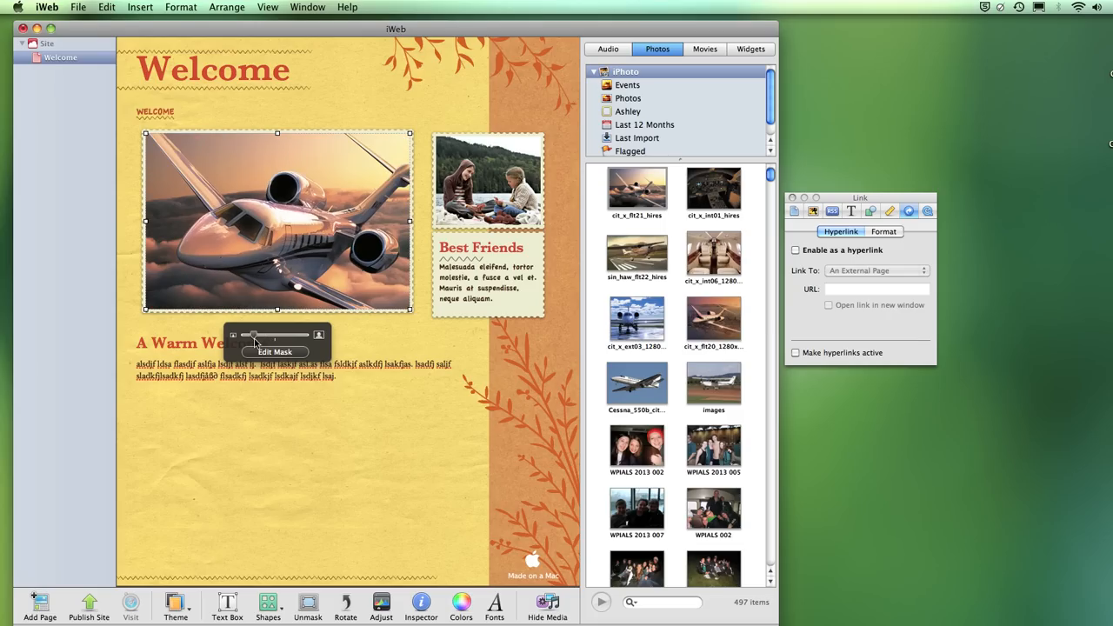
pyautogui.moveTo(318, 164); pyautogui.dragTo(327, 171)
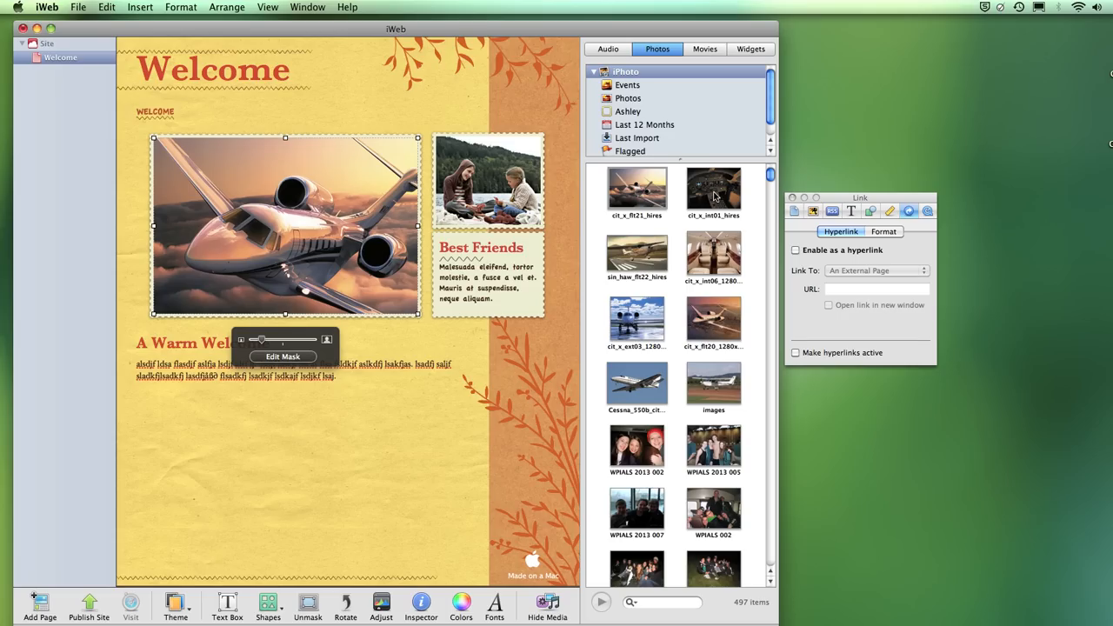
pyautogui.moveTo(713, 196); pyautogui.dragTo(510, 191)
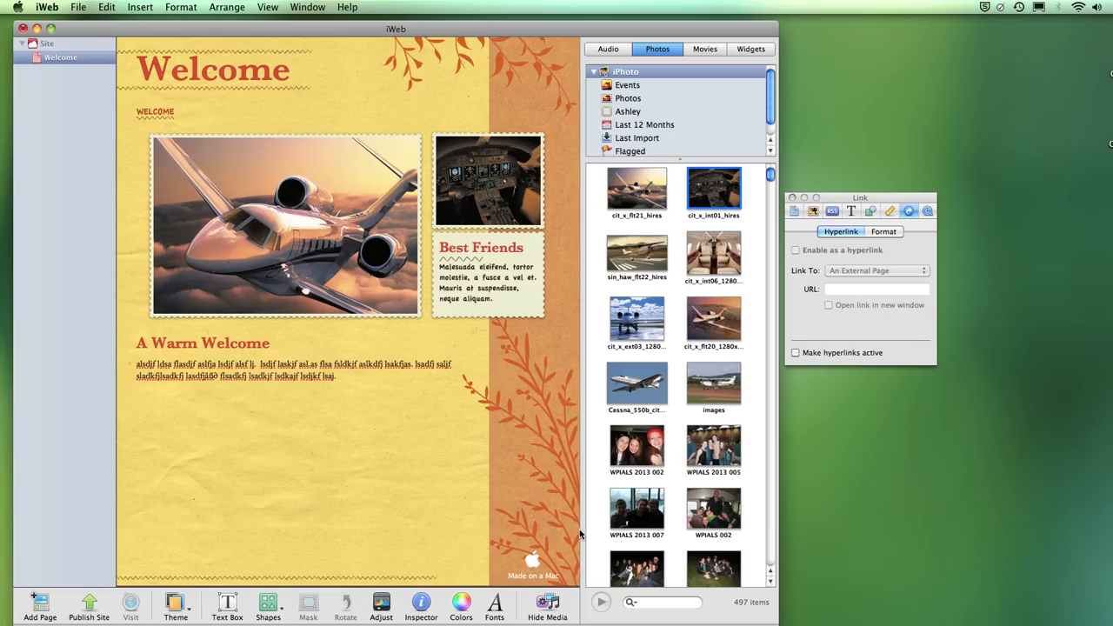
# - Zoom the cockpit photo above Best Friends slightly closer on the instrument panel
pyautogui.click(488, 182)
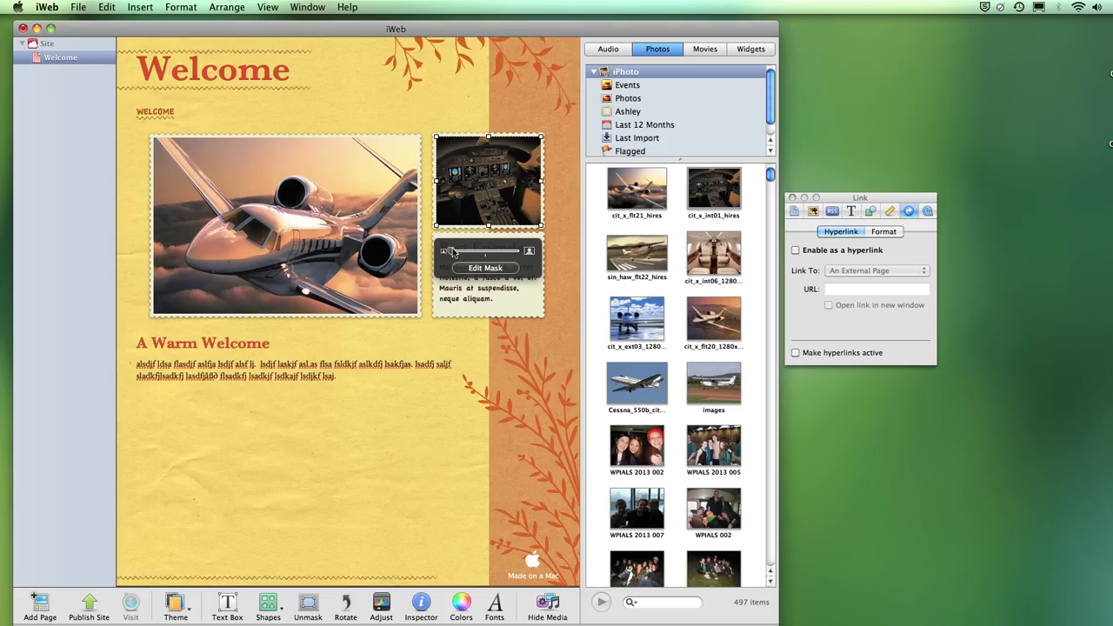
pyautogui.moveTo(454, 252)
pyautogui.mouseDown()
pyautogui.moveTo(477, 252)
pyautogui.moveTo(455, 252)
pyautogui.mouseUp()
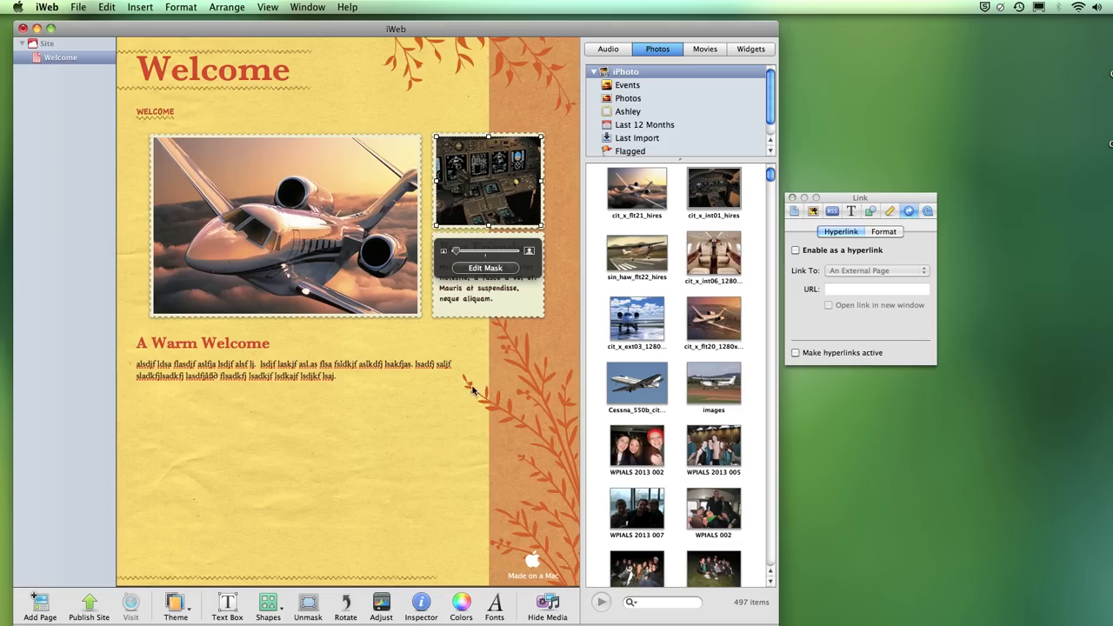
pyautogui.click(342, 452)
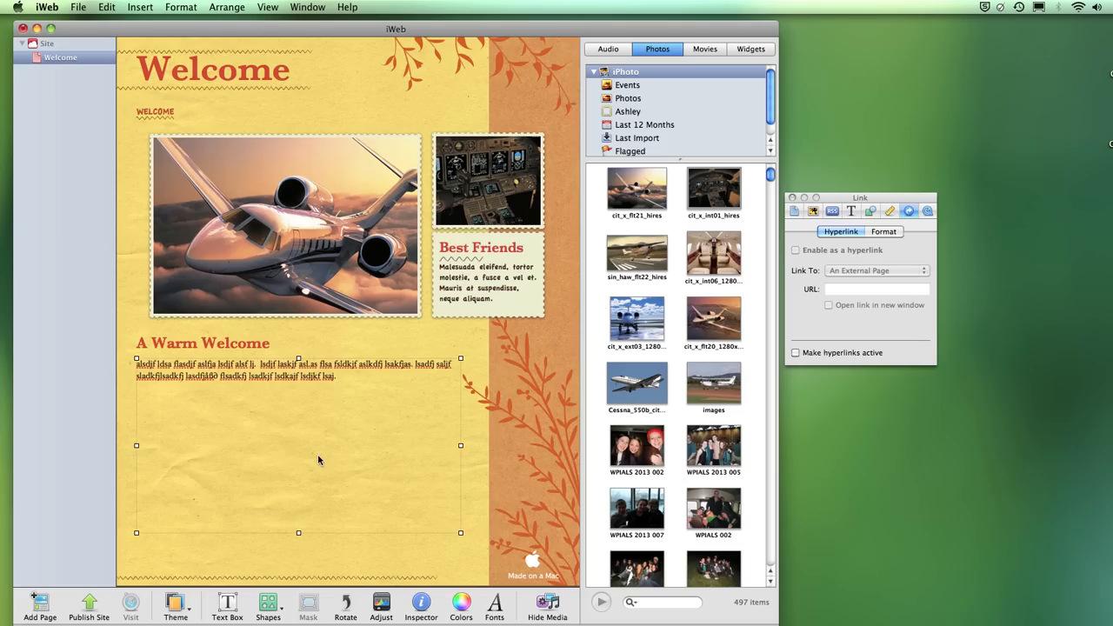
# - Replace the Best Friends caption with "This is a picture."
pyautogui.click(289, 374)
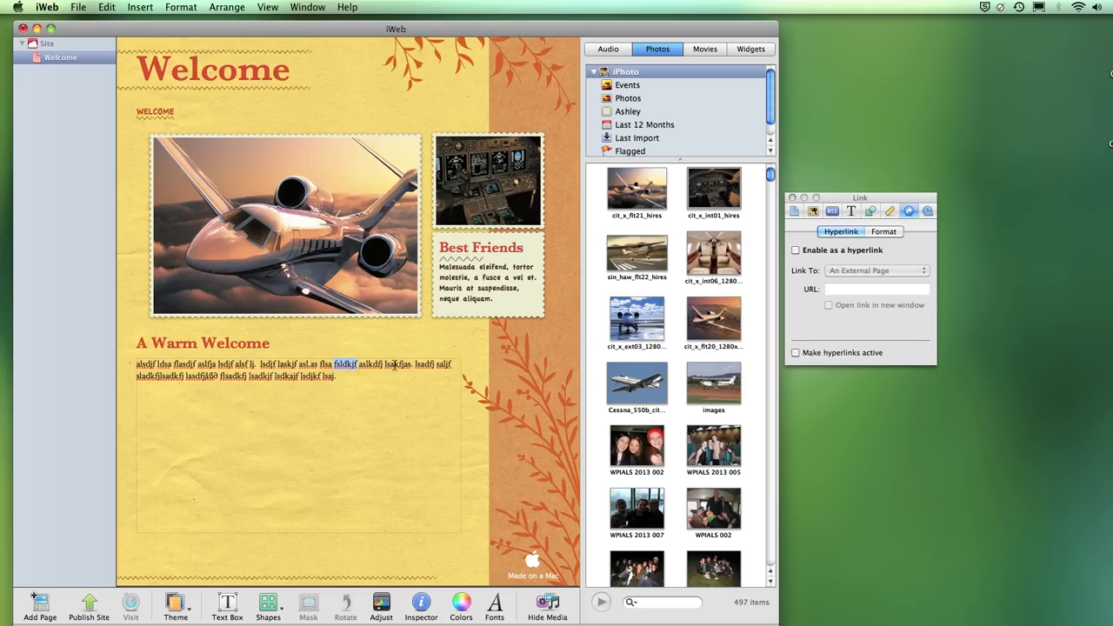
pyautogui.moveTo(389, 380); pyautogui.dragTo(258, 363)
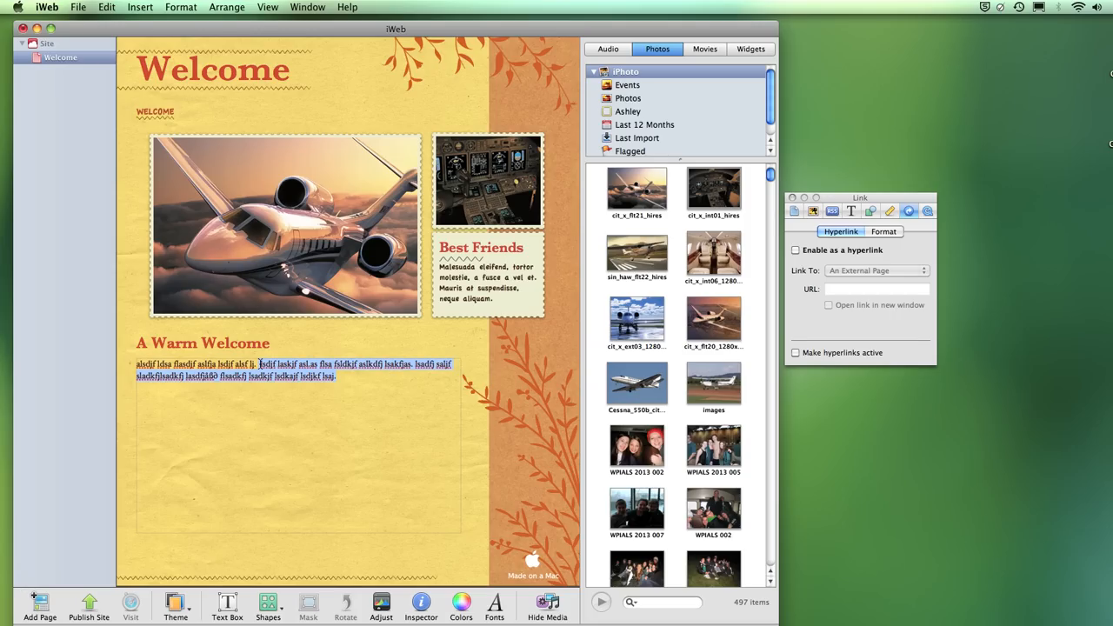
pyautogui.click(481, 295)
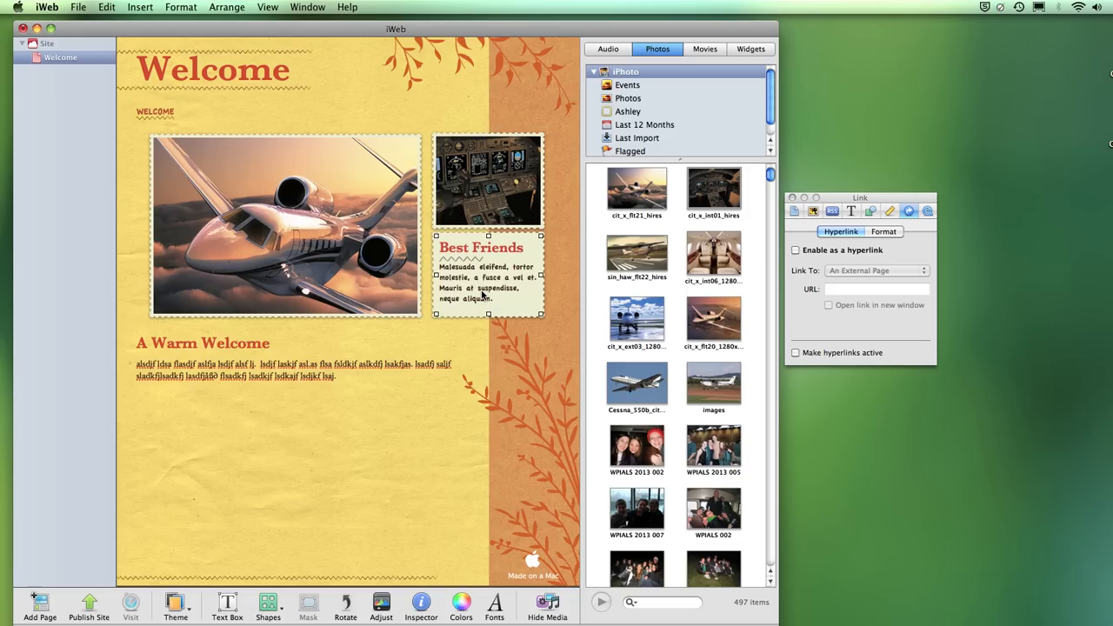
pyautogui.tripleClick(481, 295)
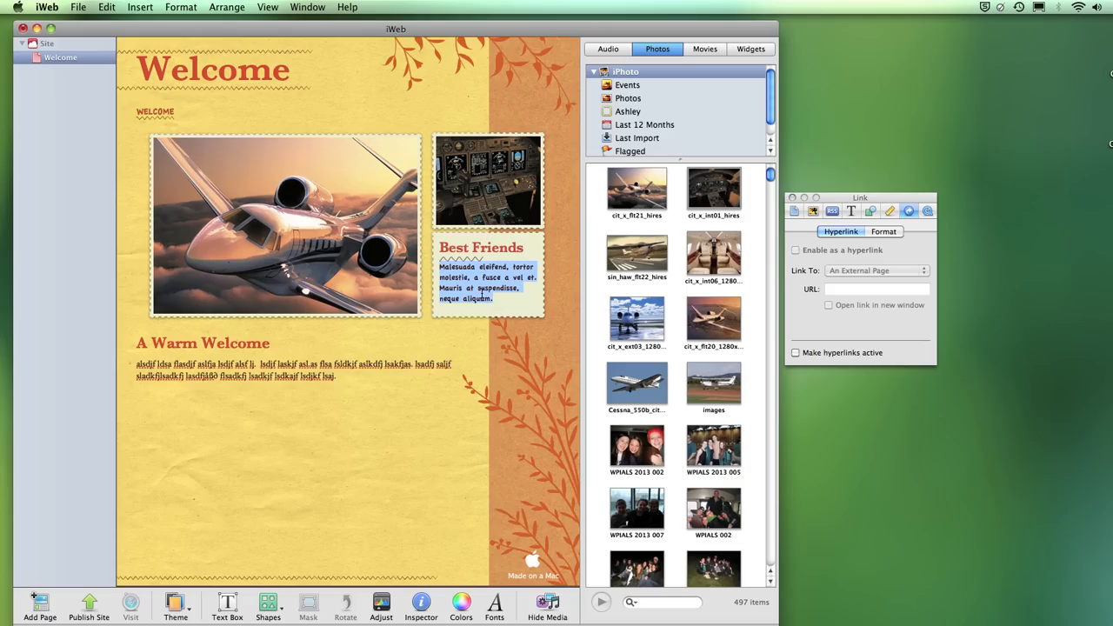
pyautogui.write('This is a picture.')
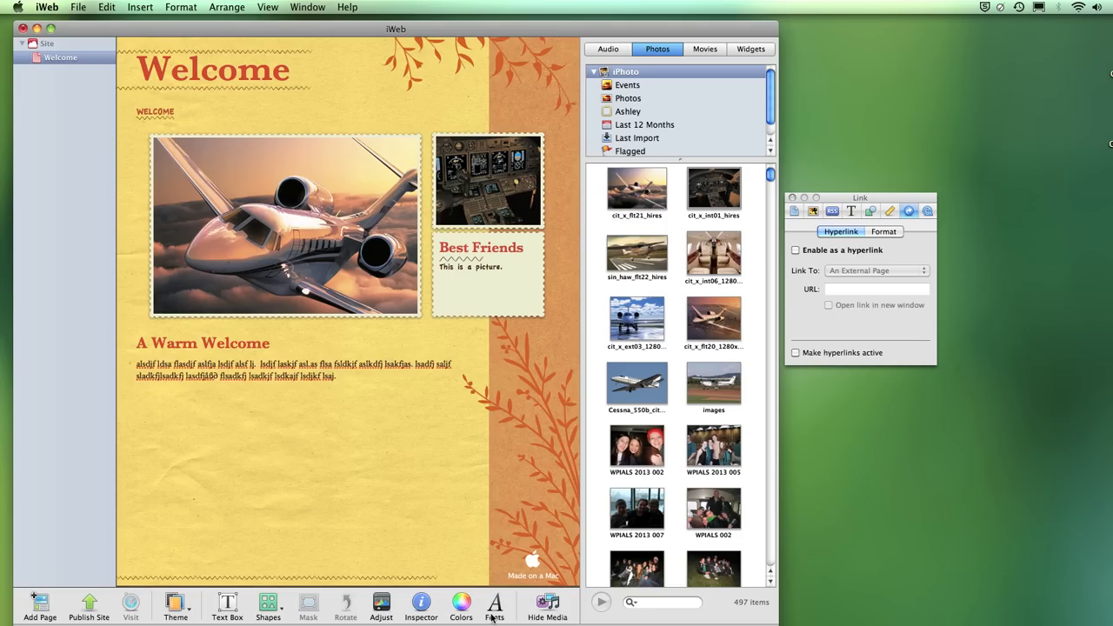
# - Close and reopen the Inspector, then move it to the top right of the screen
pyautogui.click(421, 604)
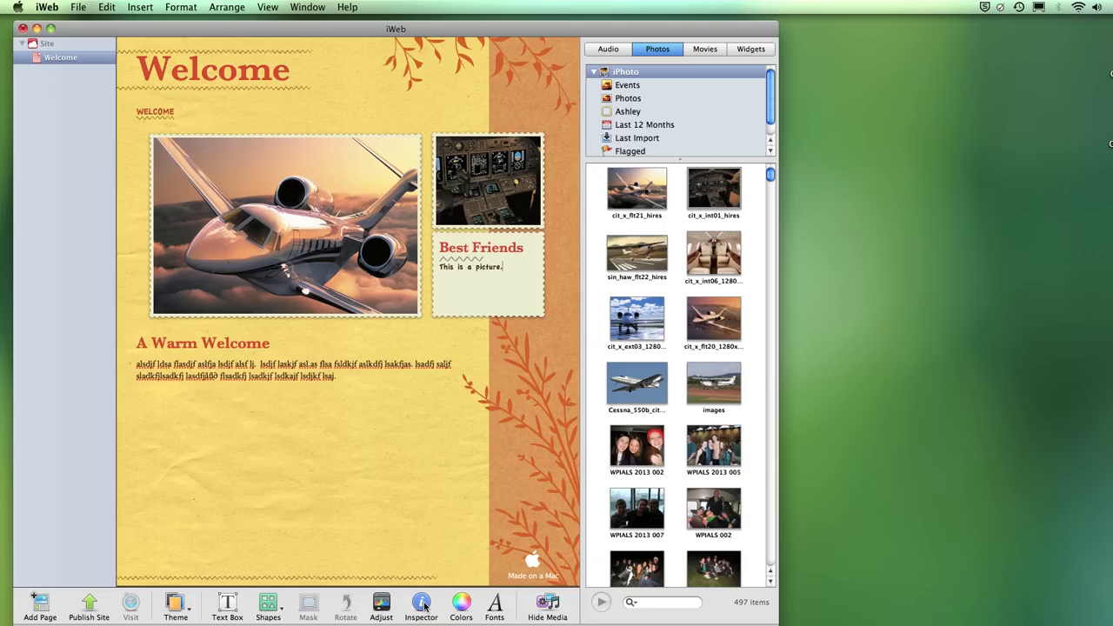
pyautogui.click(423, 606)
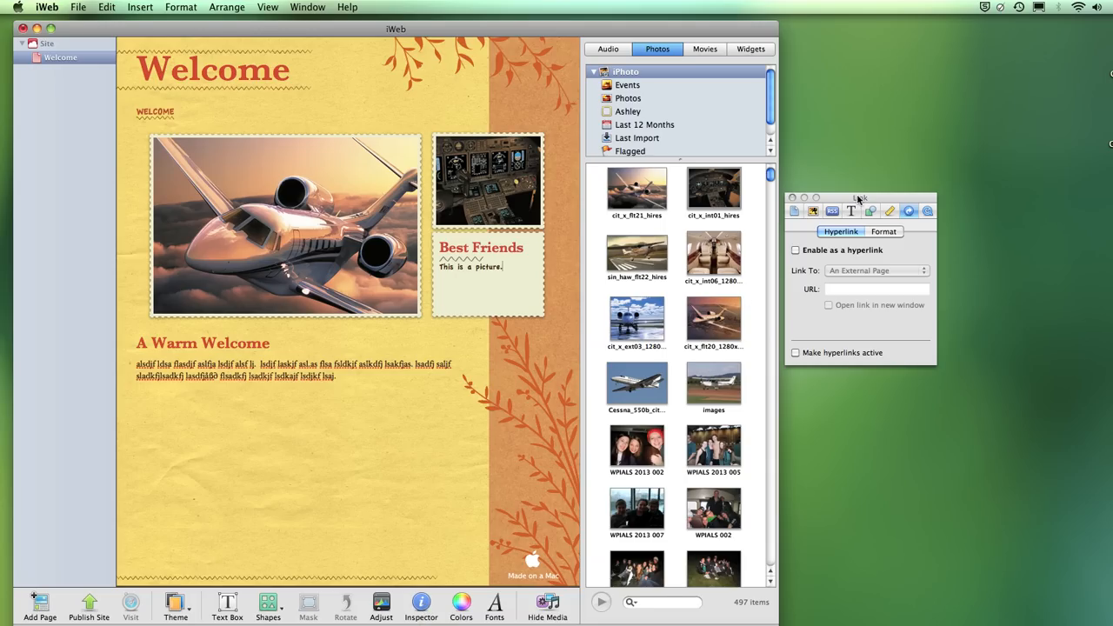
pyautogui.moveTo(856, 198); pyautogui.dragTo(476, 369)
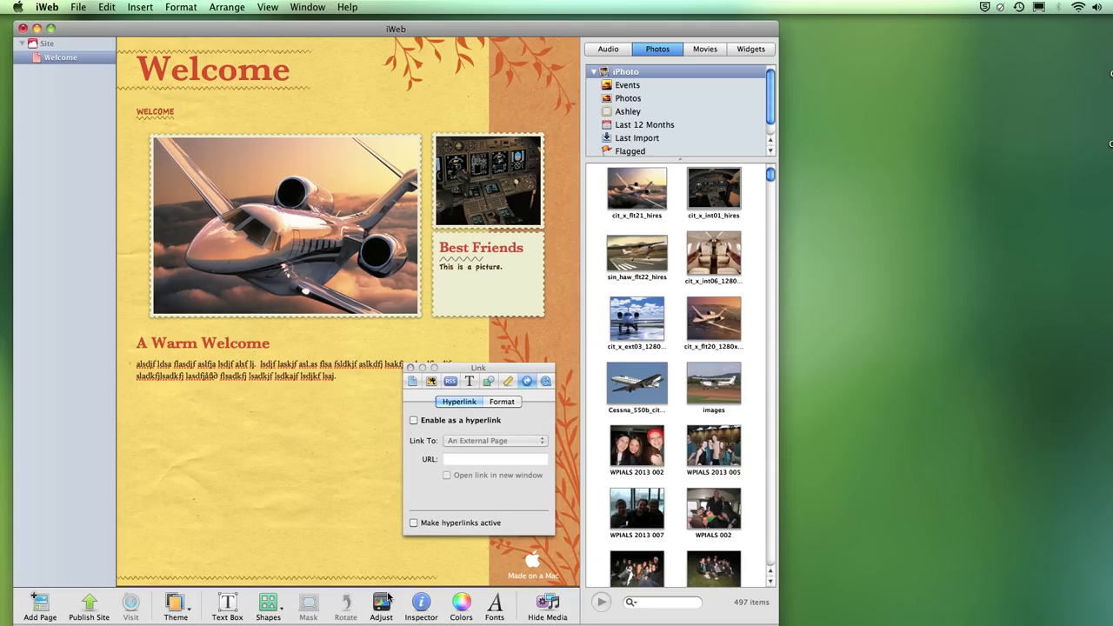
pyautogui.click(427, 609)
pyautogui.click(427, 609)
pyautogui.moveTo(485, 369); pyautogui.dragTo(868, 70)
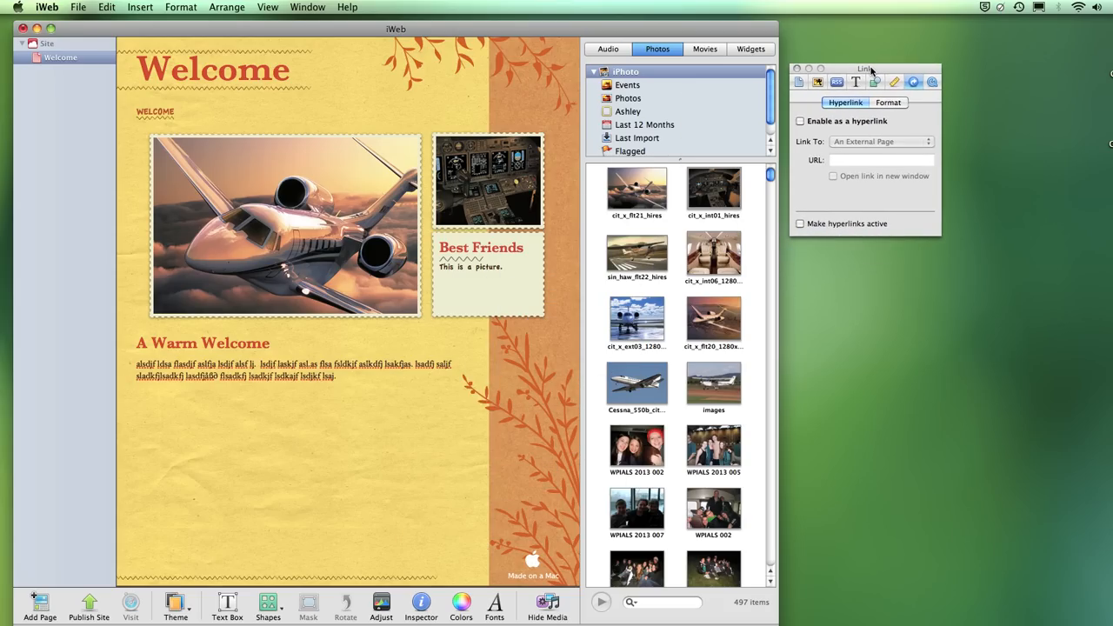
# - View the Page, Photos, Blog & Podcast, Text, Graphic, Metrics and Link panes, ending on QuickTime
pyautogui.click(798, 82)
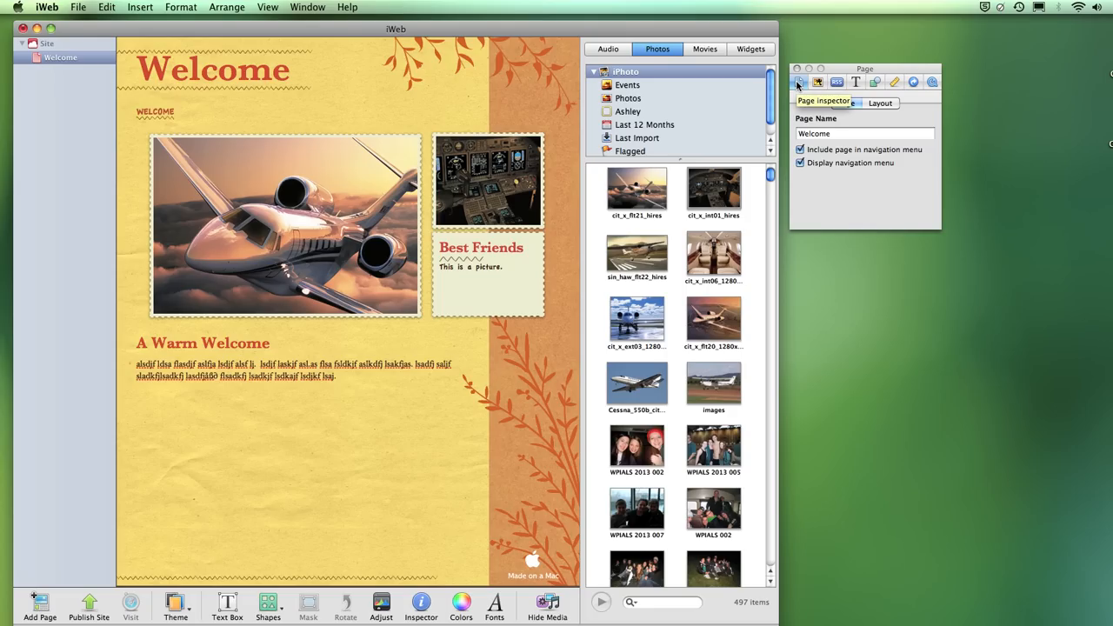
pyautogui.click(817, 83)
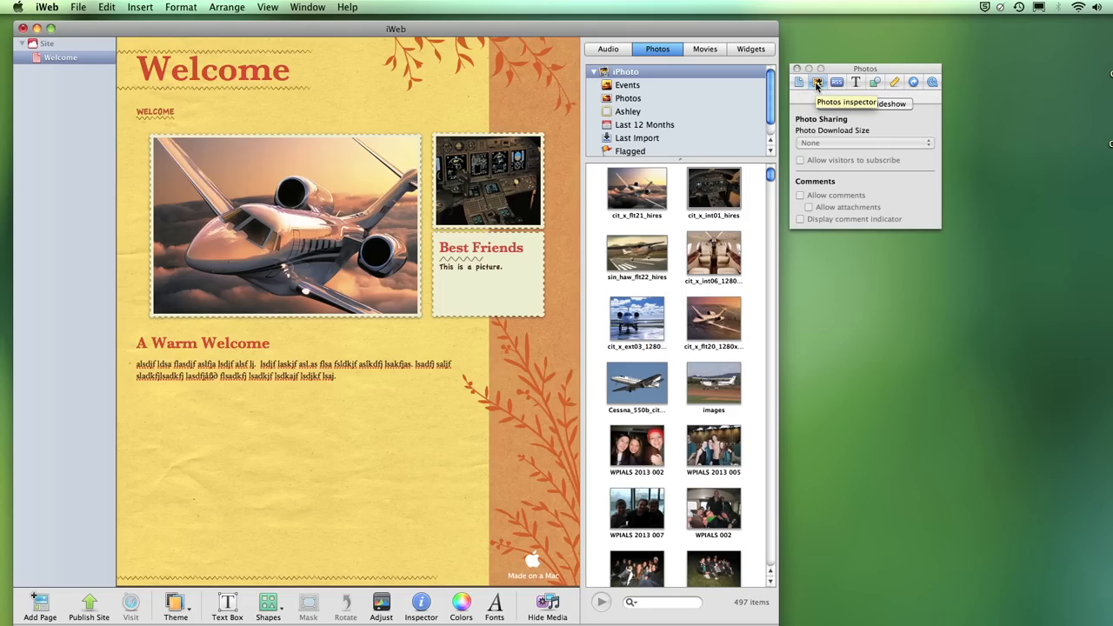
pyautogui.click(836, 82)
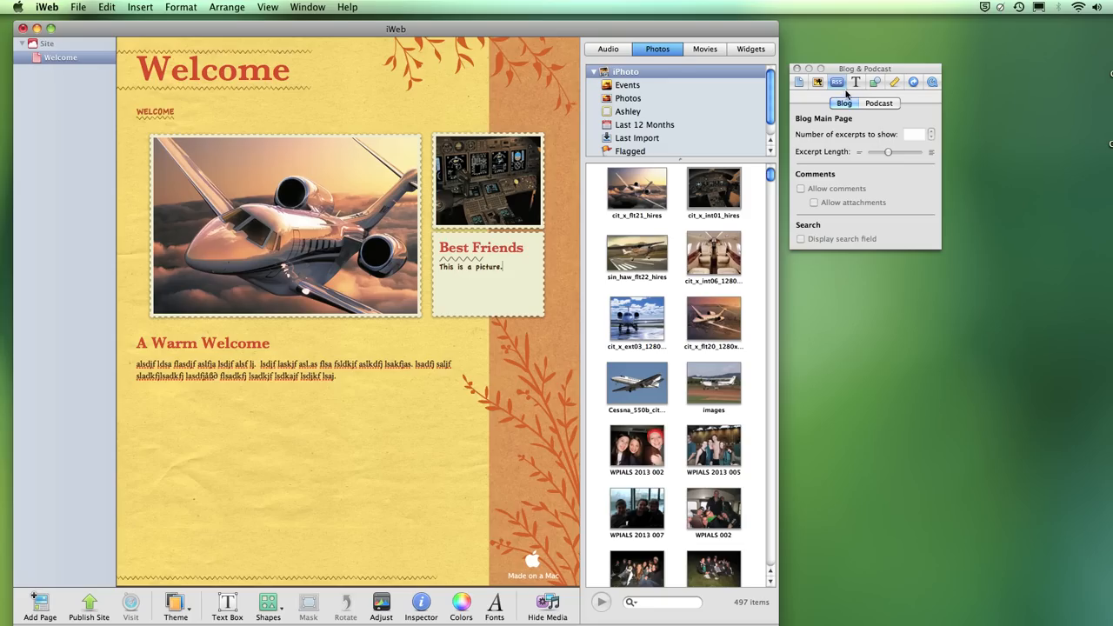
pyautogui.click(856, 82)
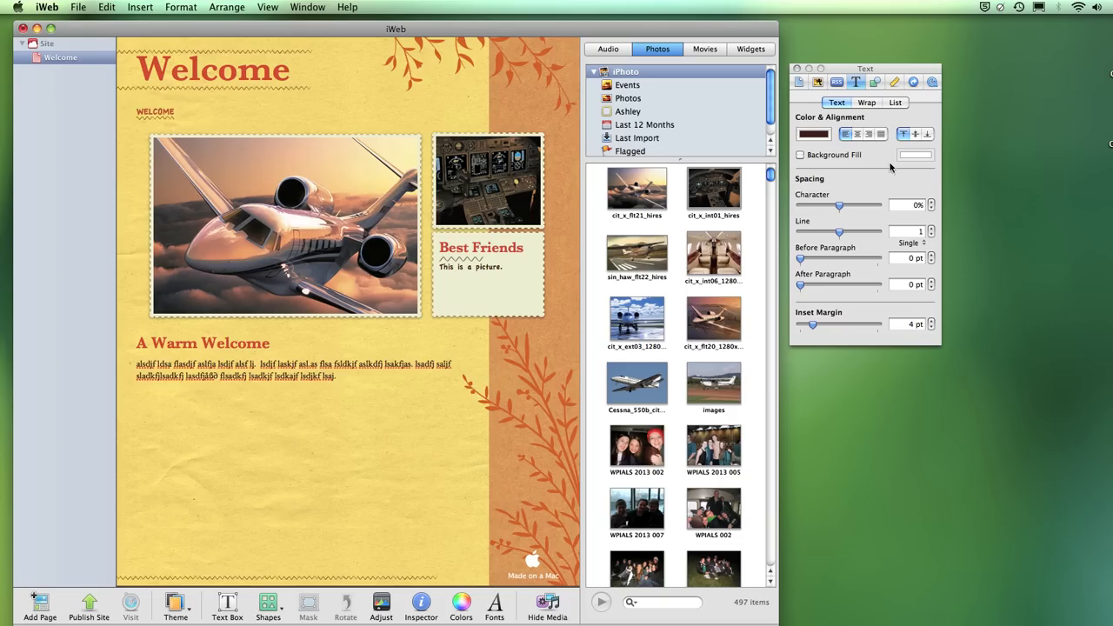
pyautogui.click(874, 83)
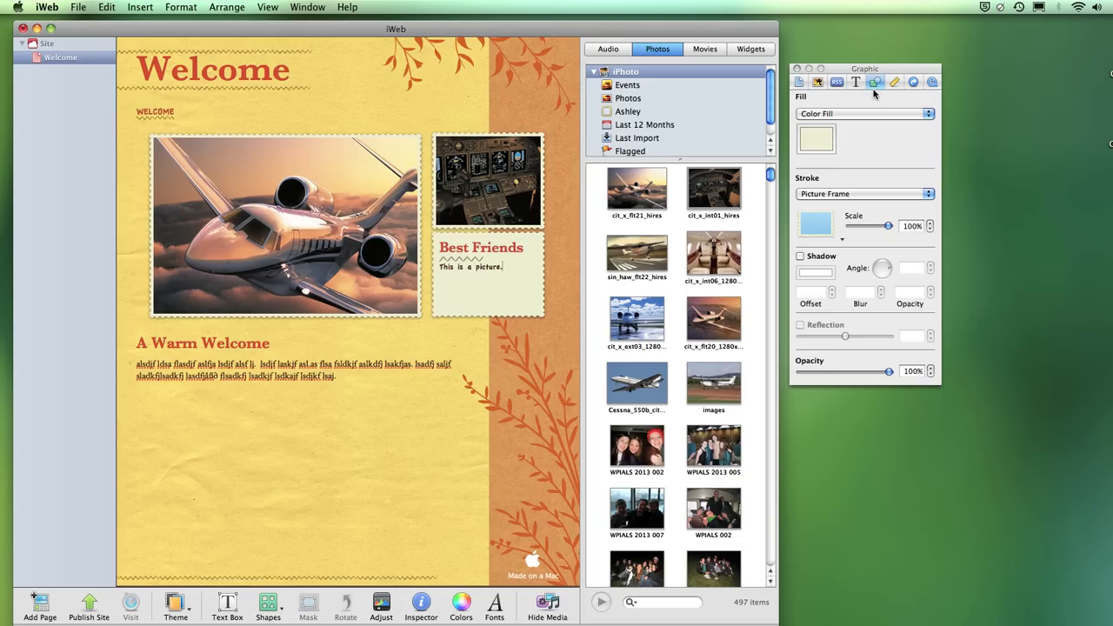
pyautogui.click(895, 82)
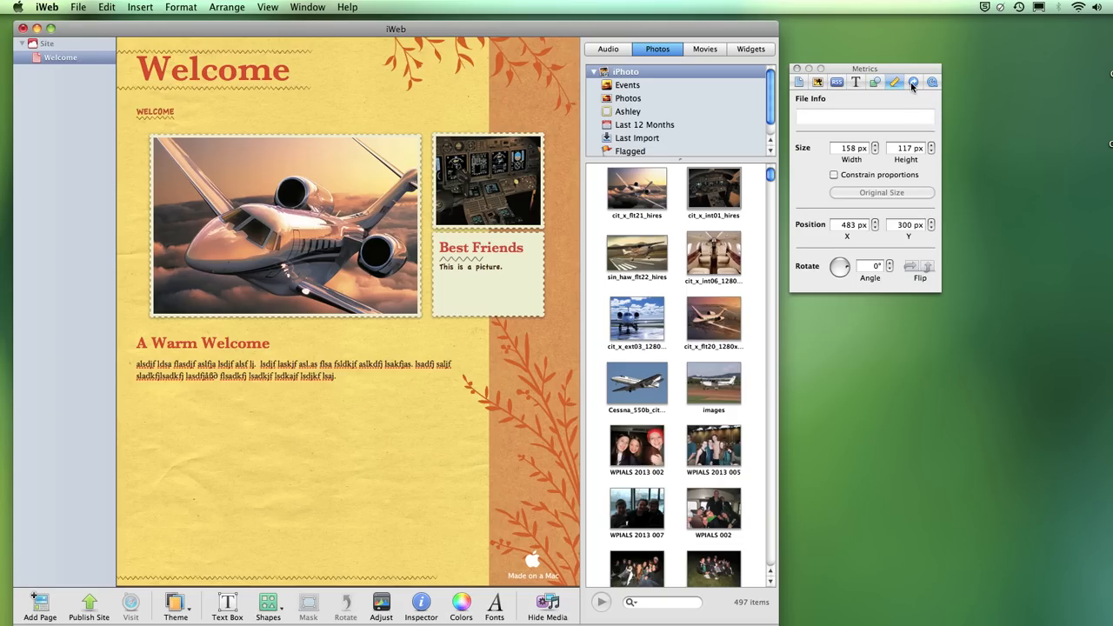
pyautogui.click(912, 83)
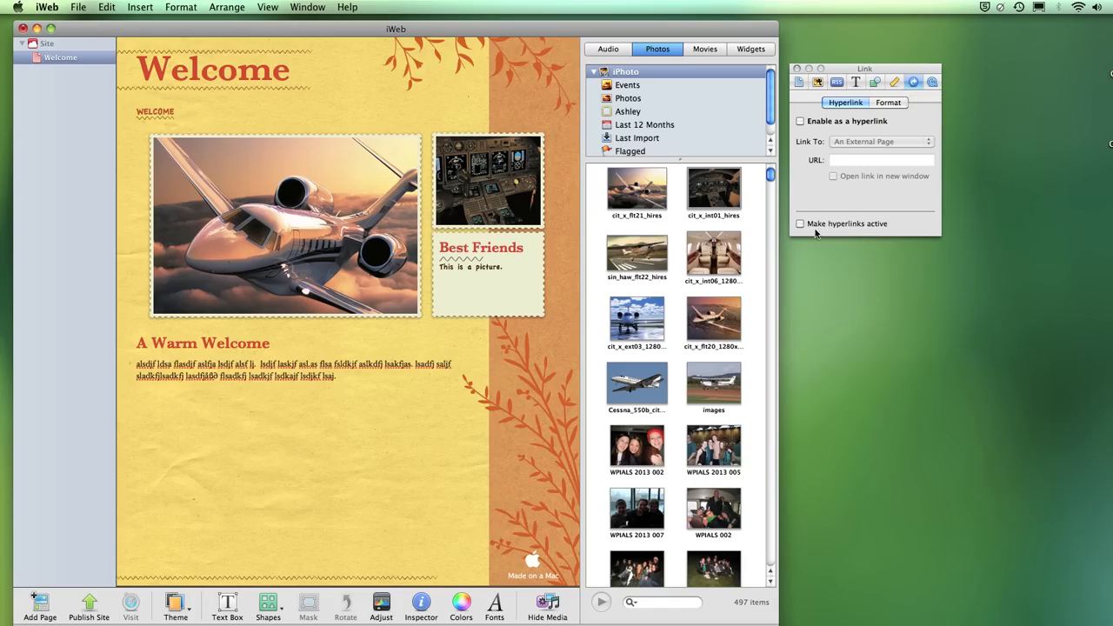
pyautogui.click(932, 83)
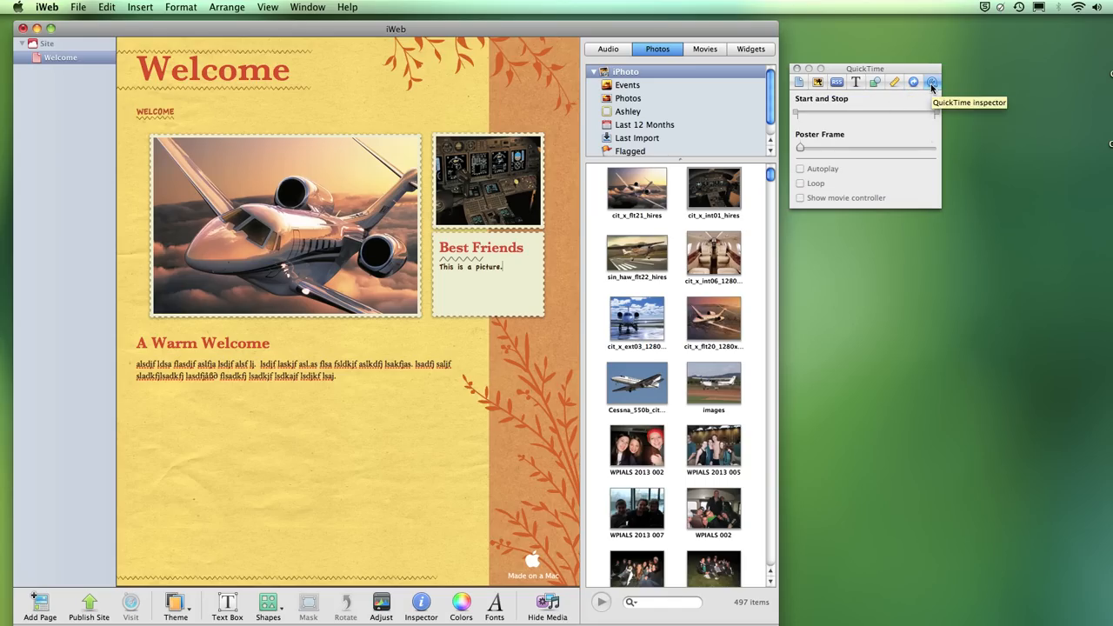
pyautogui.click(258, 366)
pyautogui.click(258, 366)
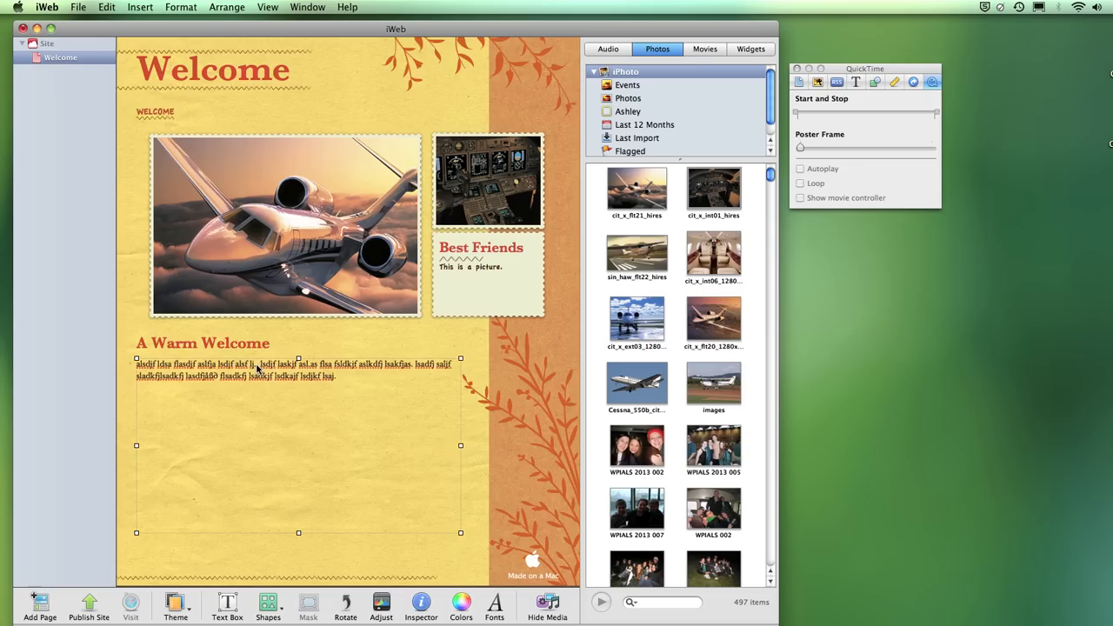
pyautogui.rightClick(270, 367)
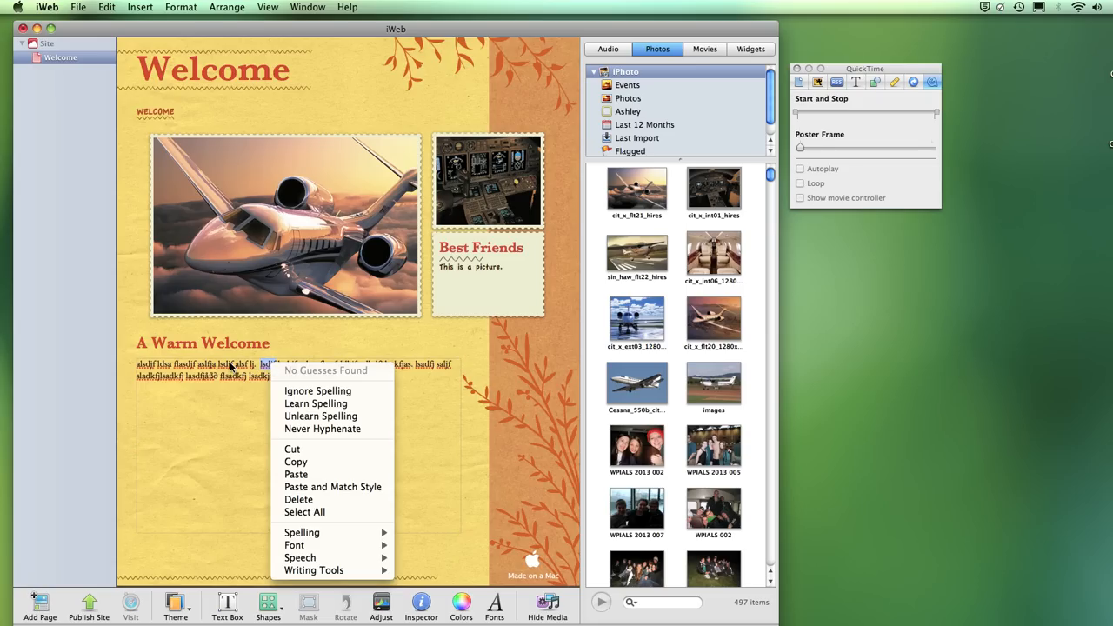
pyautogui.click(390, 383)
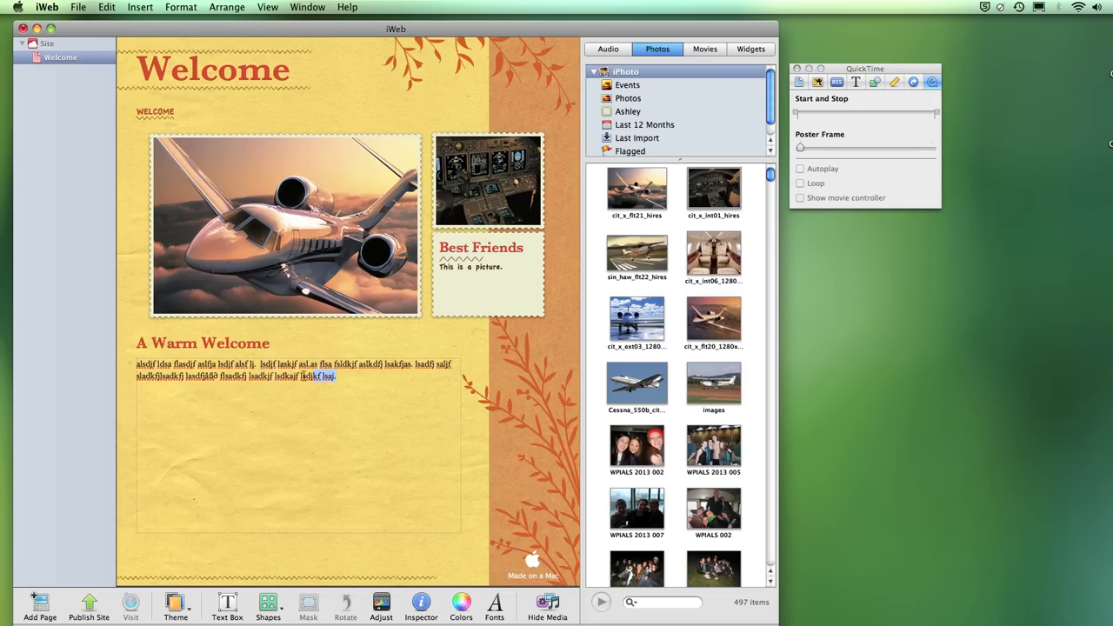
pyautogui.moveTo(303, 376); pyautogui.dragTo(169, 365)
pyautogui.rightClick(211, 372)
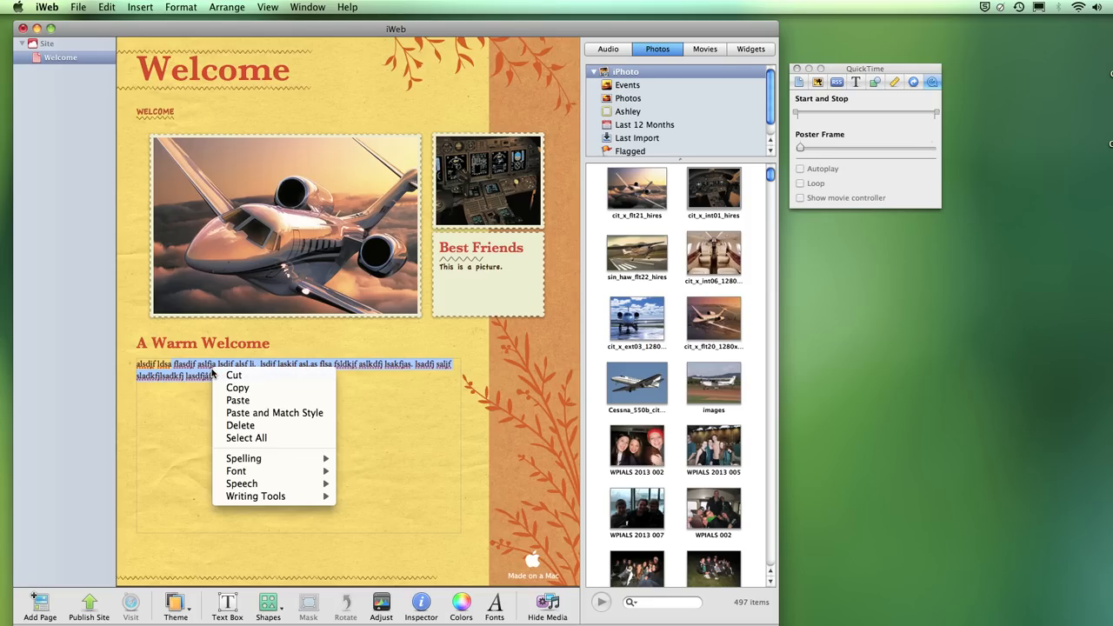
pyautogui.moveTo(281, 471)
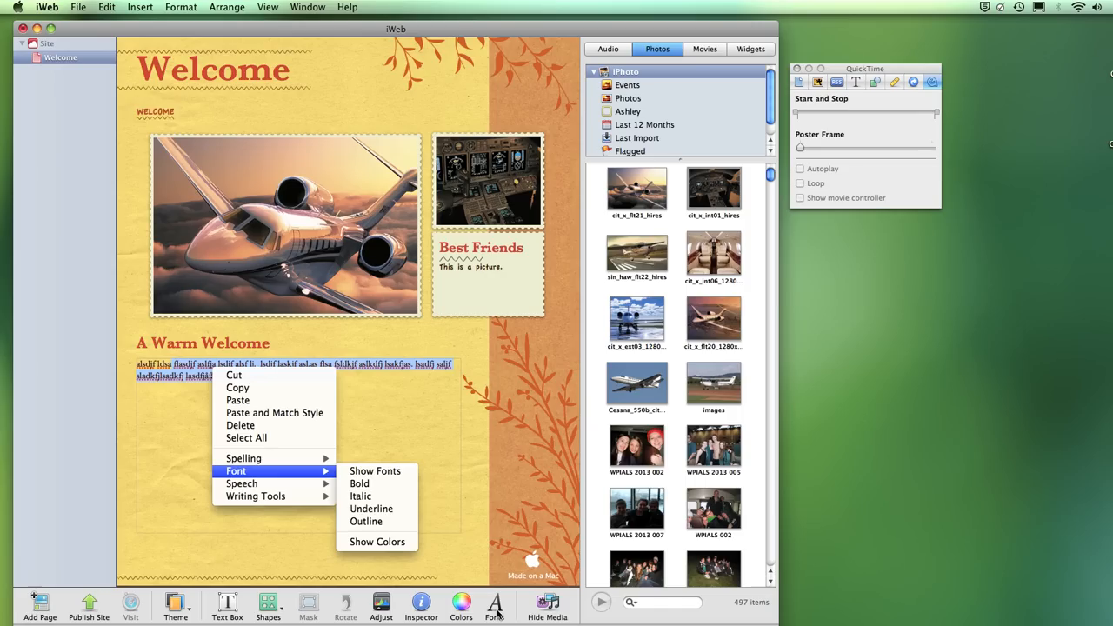
pyautogui.click(380, 471)
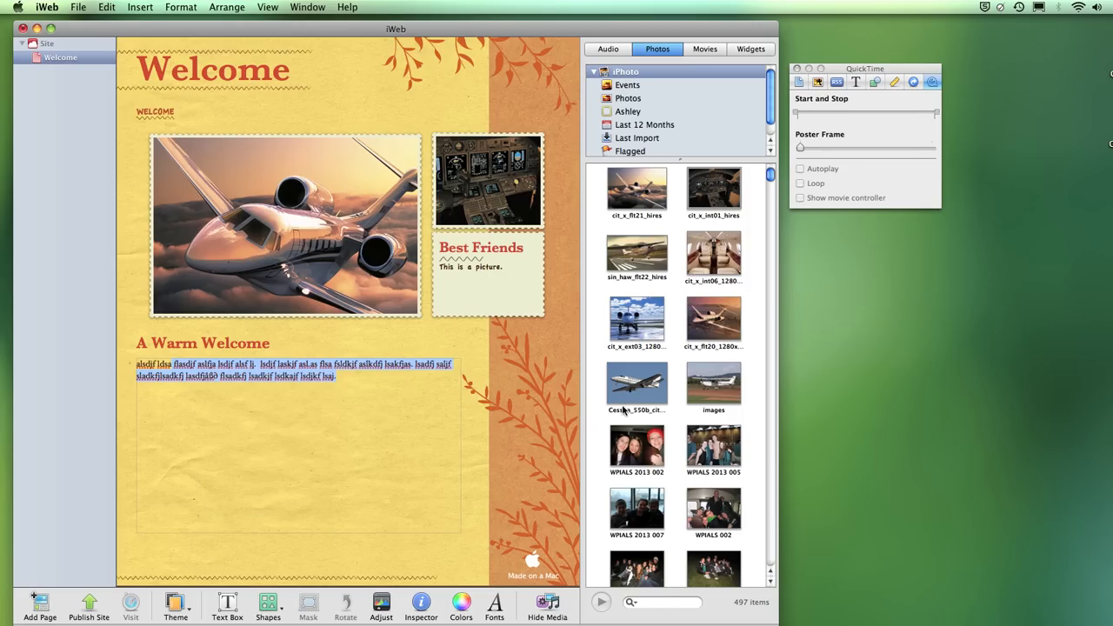
pyautogui.moveTo(1043, 383); pyautogui.dragTo(853, 244)
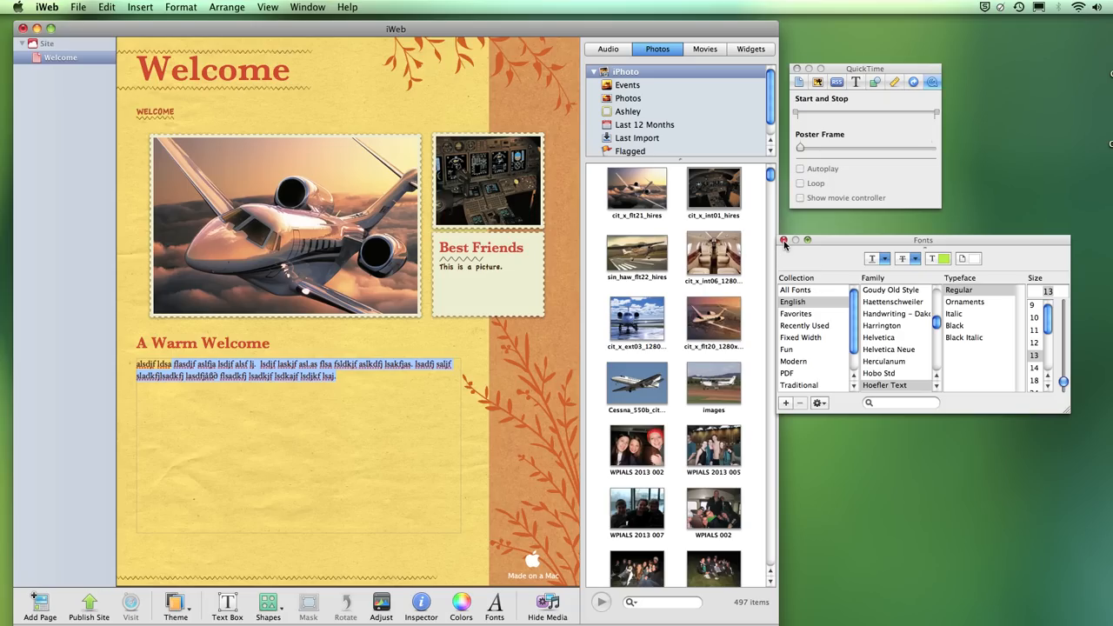
pyautogui.click(491, 613)
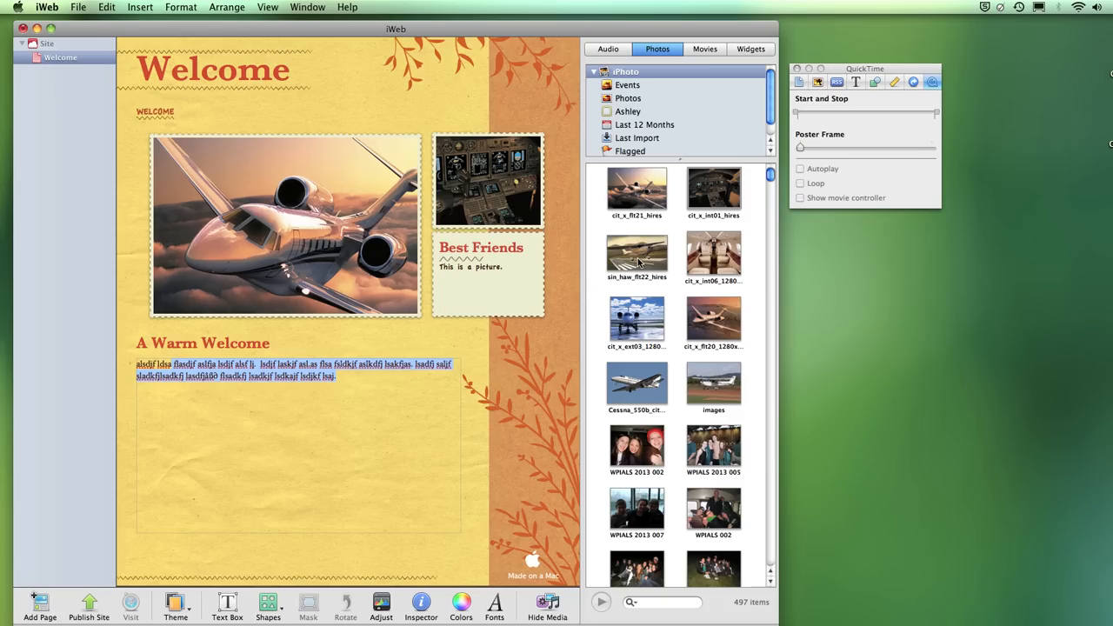
pyautogui.click(645, 327)
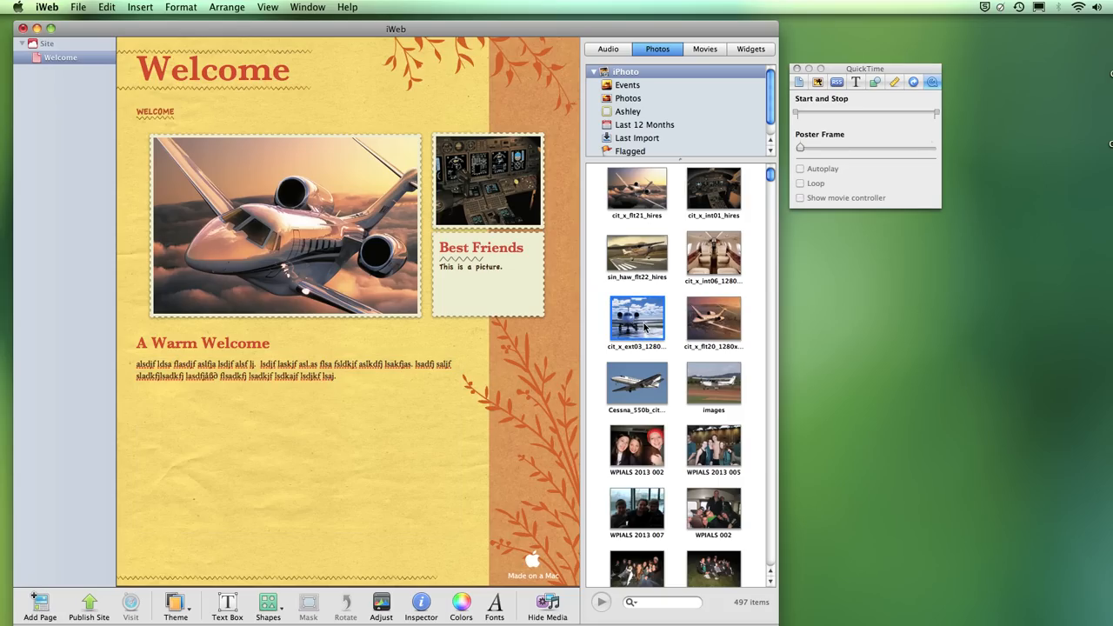
pyautogui.moveTo(644, 326); pyautogui.dragTo(311, 435)
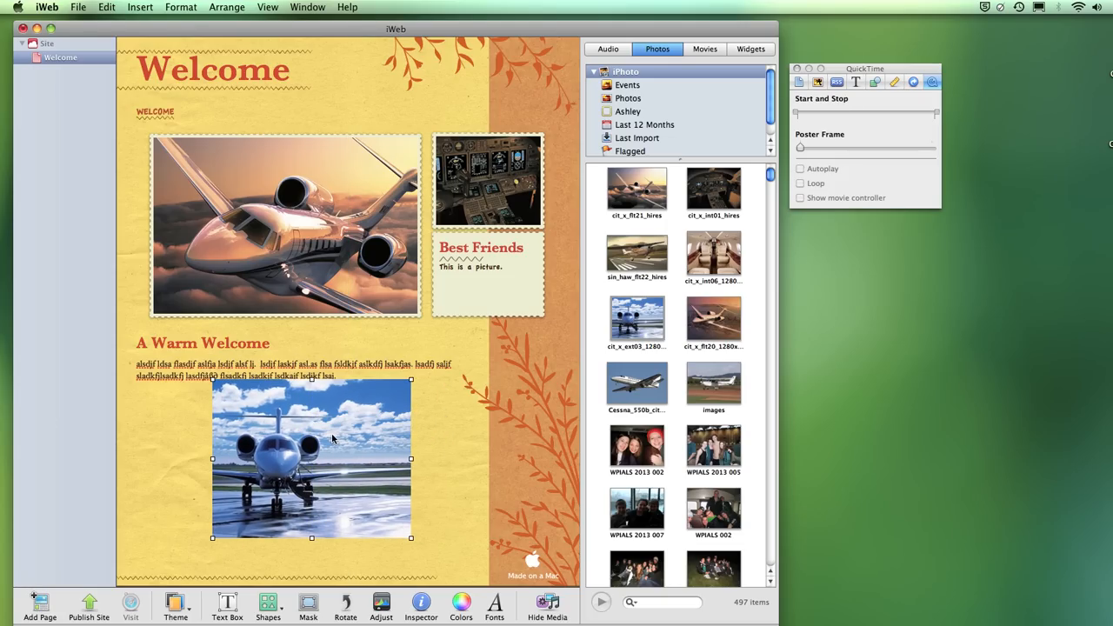
pyautogui.press('Delete')
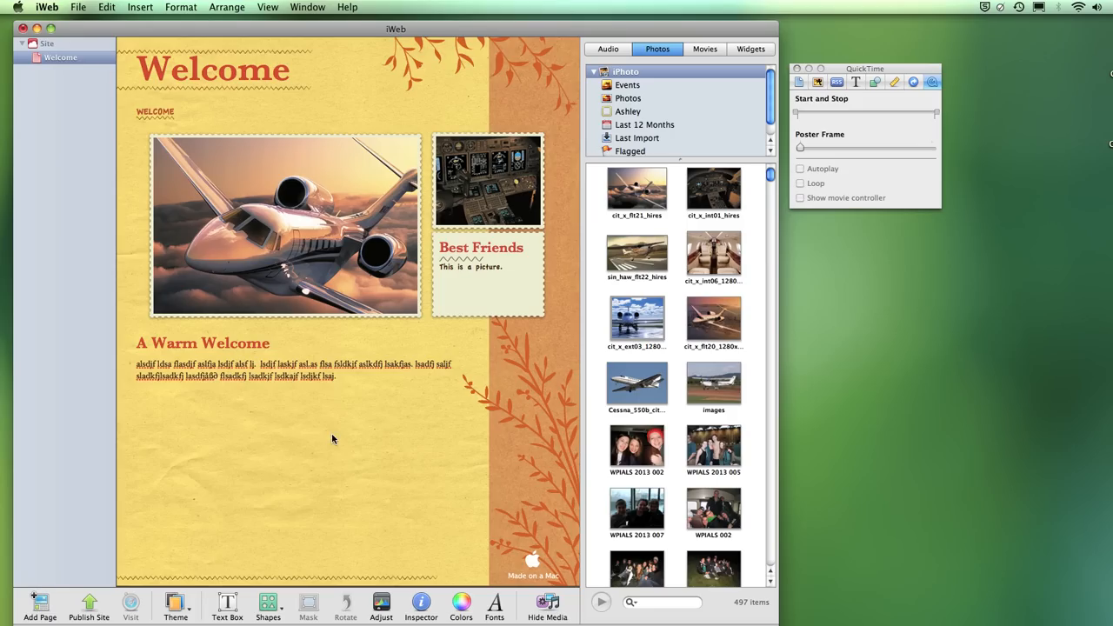
pyautogui.click(219, 380)
pyautogui.click(218, 380)
pyautogui.press('super+v')
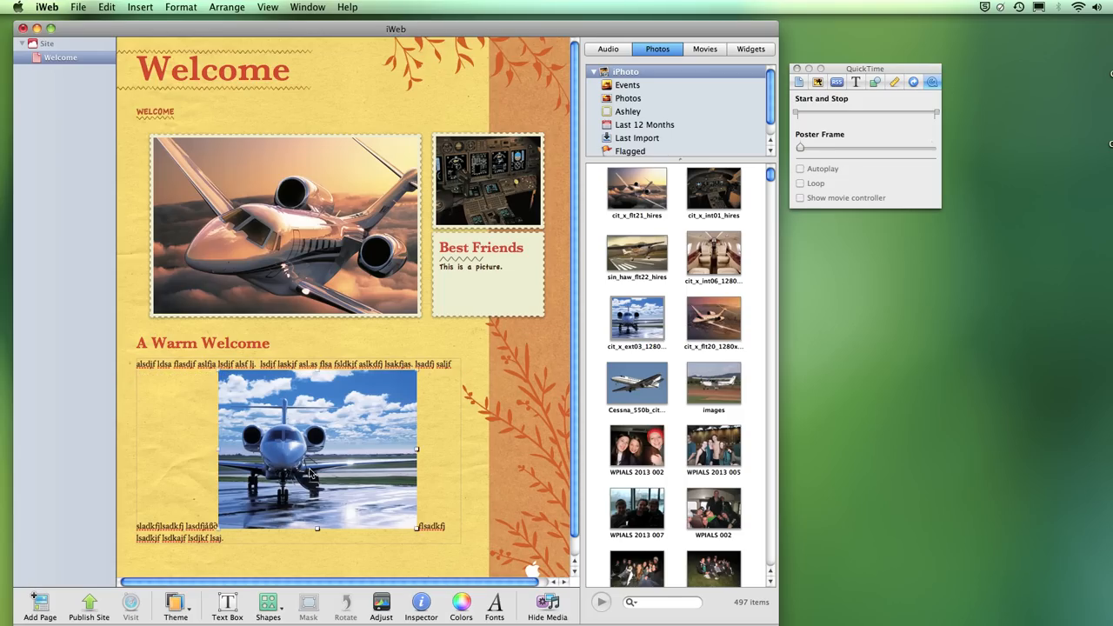
pyautogui.moveTo(309, 473); pyautogui.dragTo(332, 470)
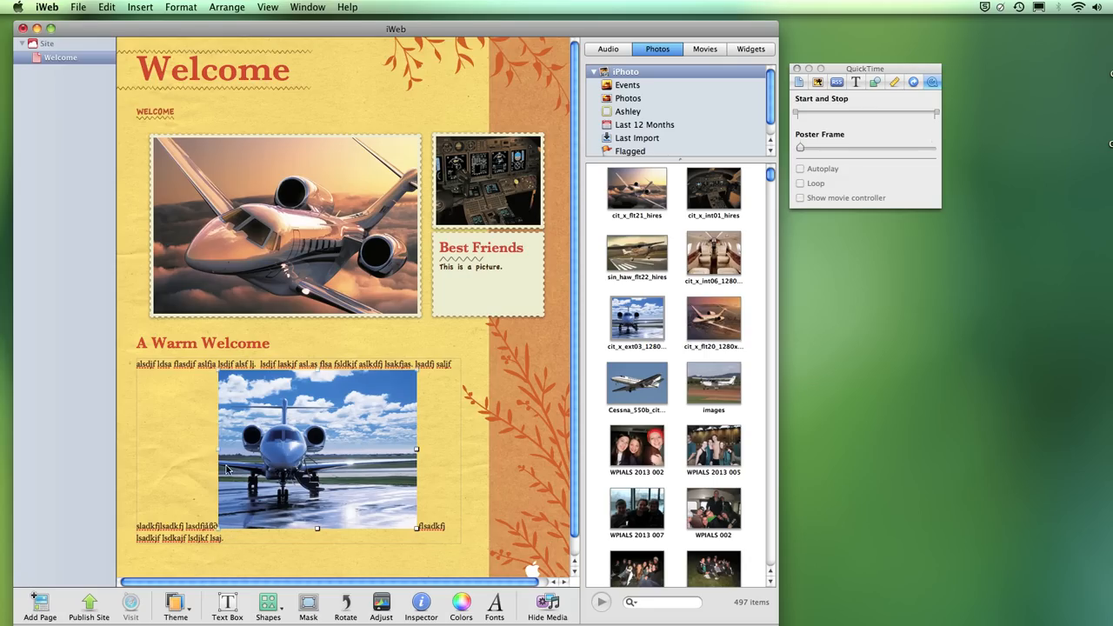
pyautogui.rightClick(338, 450)
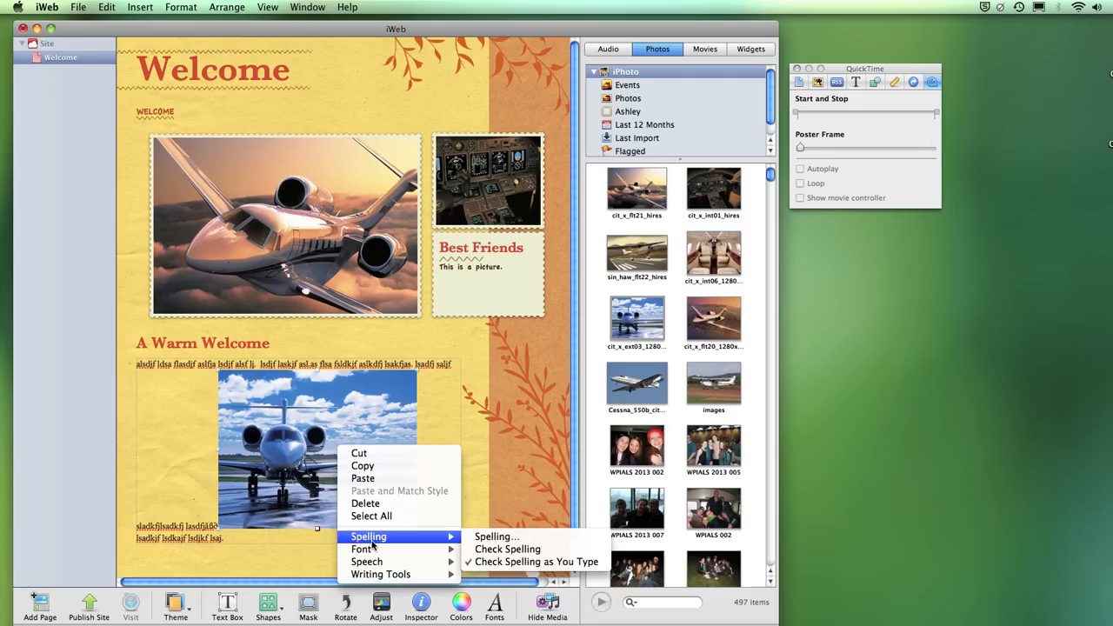
pyautogui.moveTo(372, 549)
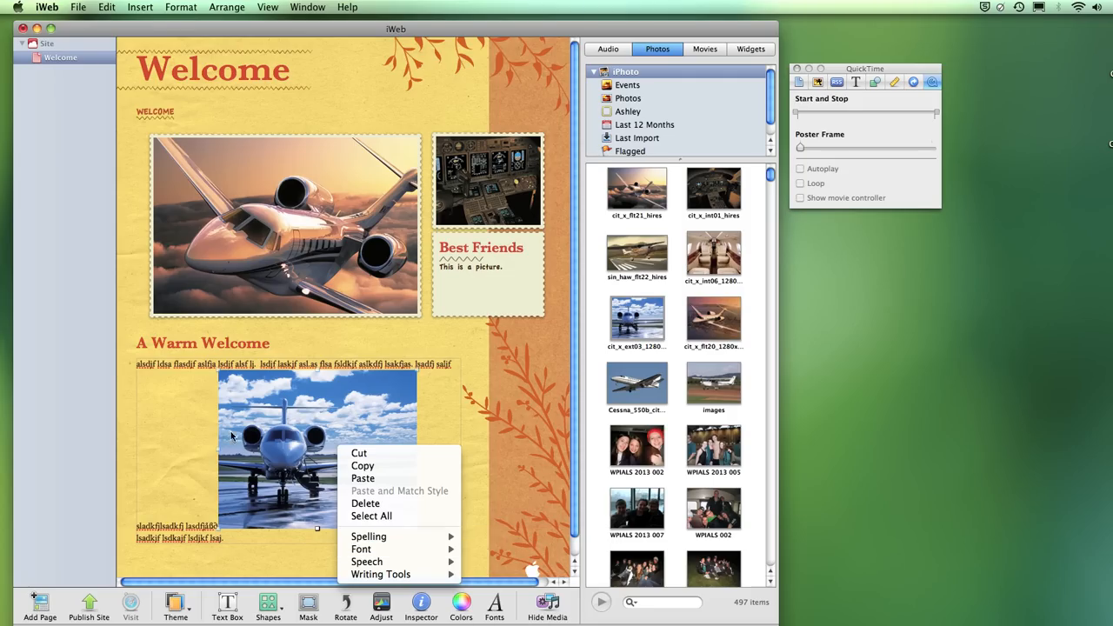
pyautogui.click(176, 412)
pyautogui.press('Delete')
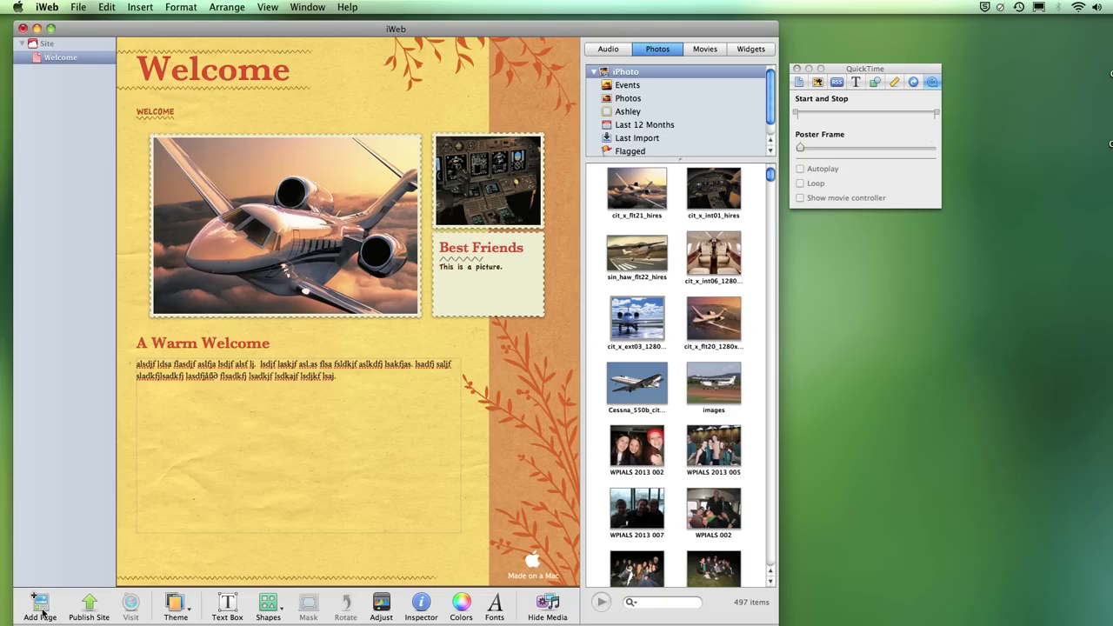
pyautogui.moveTo(141, 32); pyautogui.dragTo(143, 28)
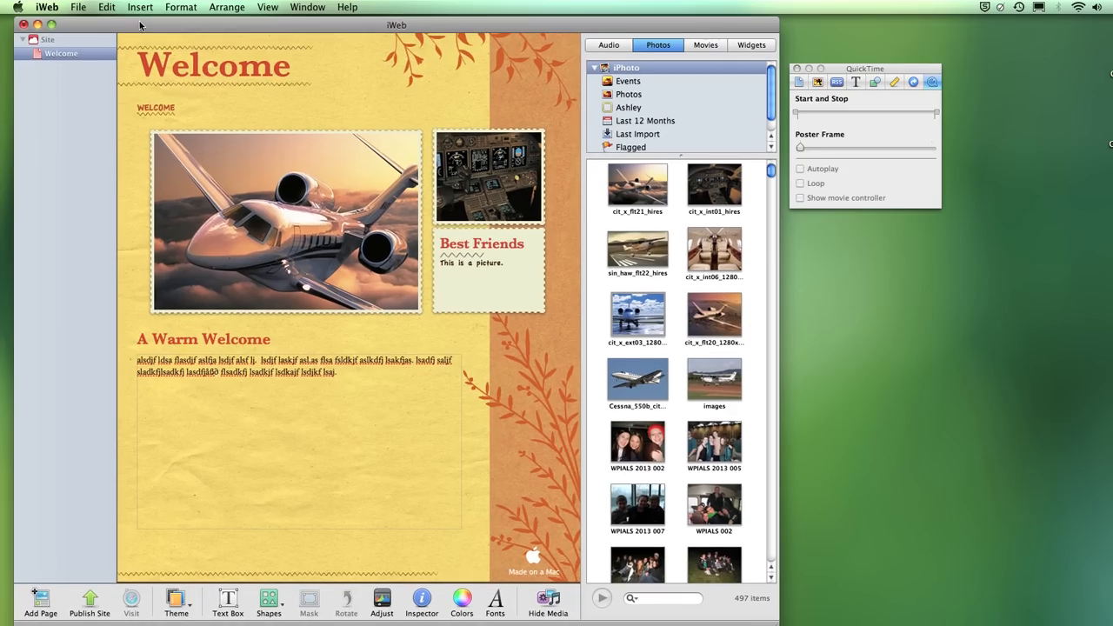
# - Add a new page to the site using the Goldenrod Blog template
pyautogui.click(45, 601)
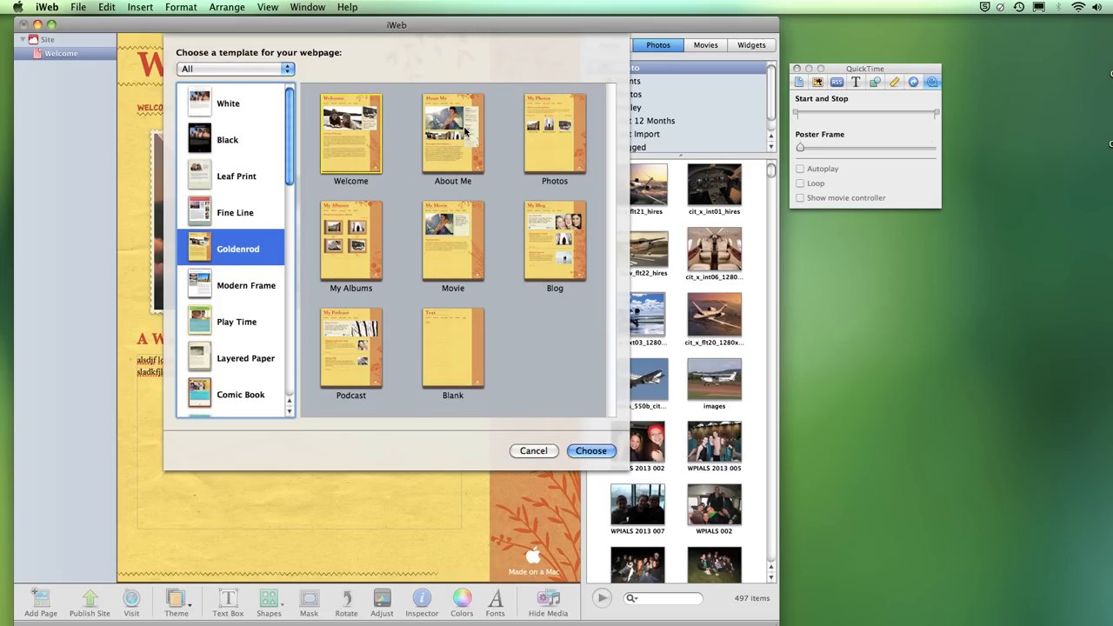
pyautogui.click(552, 233)
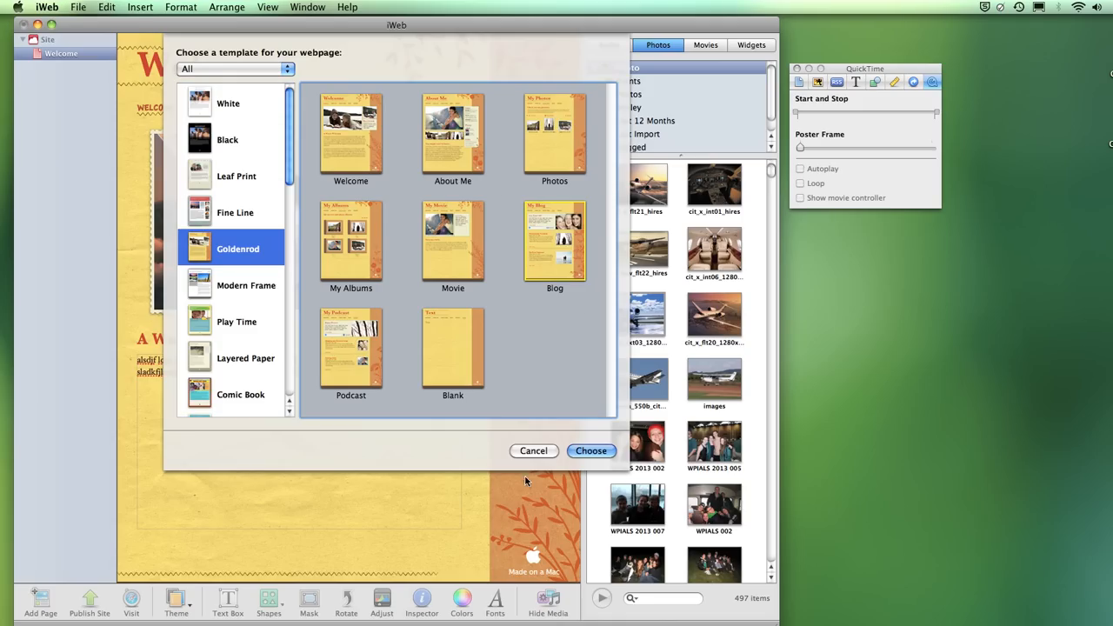
pyautogui.click(591, 450)
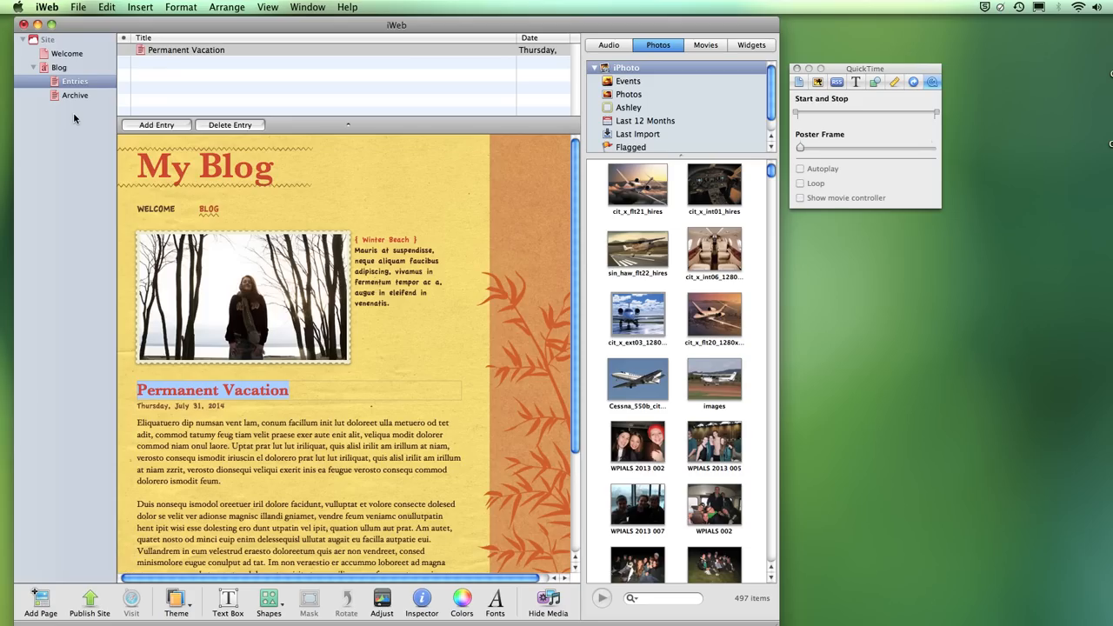
# - Show the Blog page with its Live Your Life! intro and Permanent Vacation entry
pyautogui.click(59, 68)
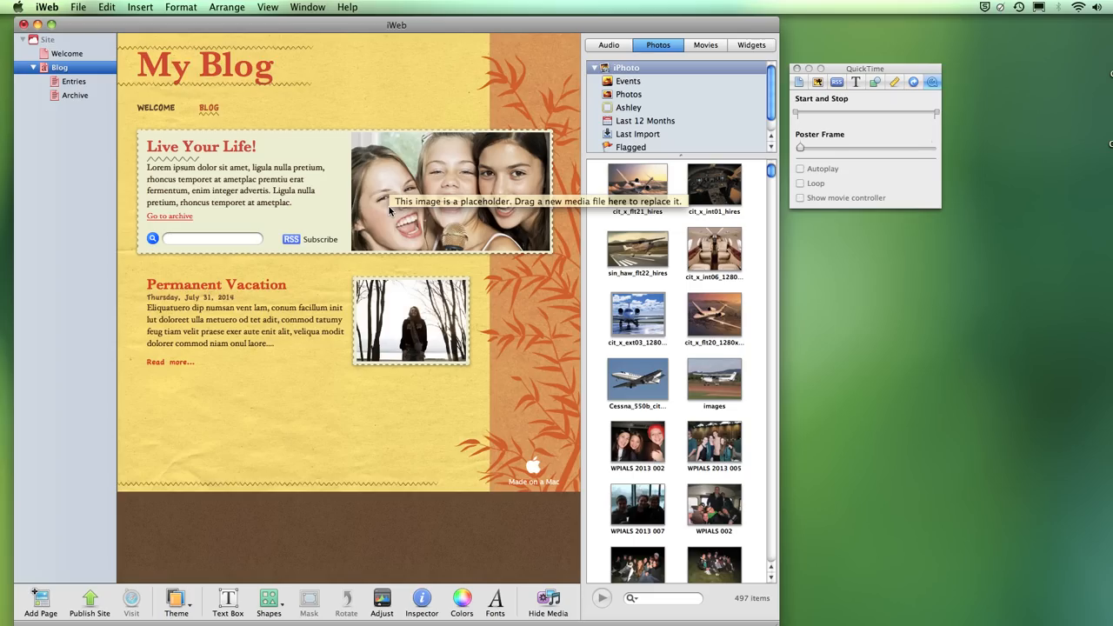
# - Uncheck Display search field in the Blog & Podcast Inspector, leaving only the RSS Subscribe link
pyautogui.click(271, 201)
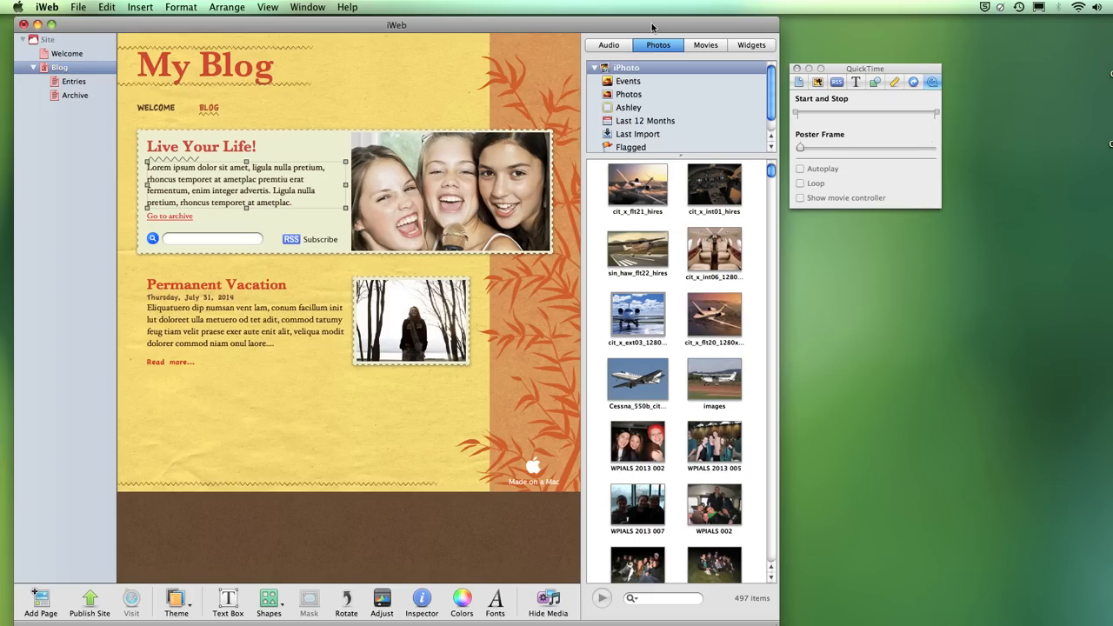
pyautogui.click(839, 83)
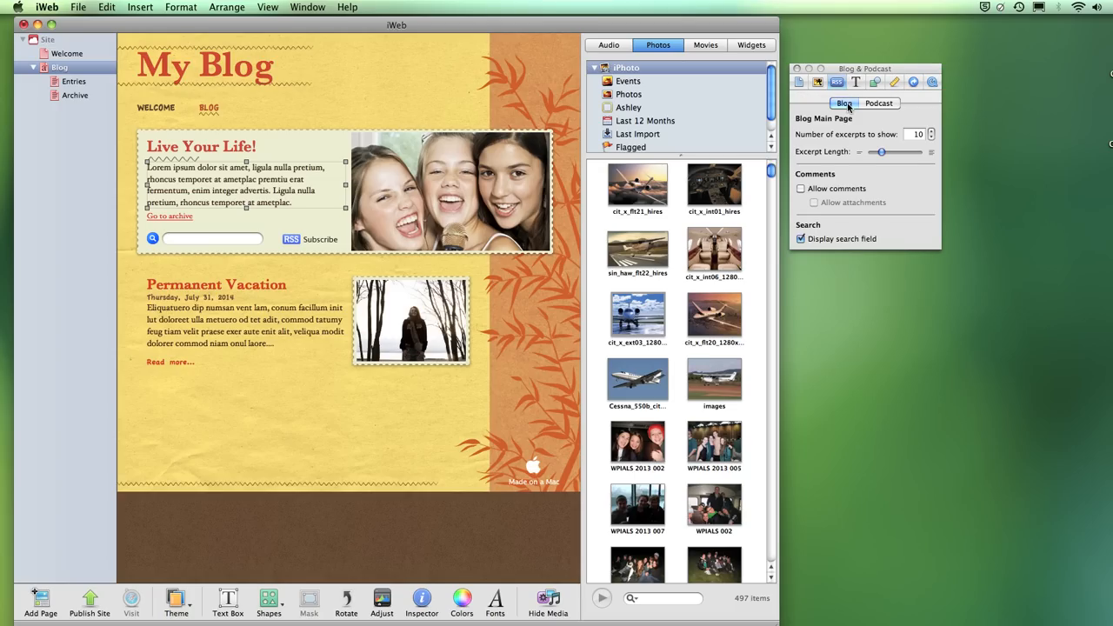
pyautogui.click(801, 240)
pyautogui.click(801, 239)
pyautogui.click(801, 240)
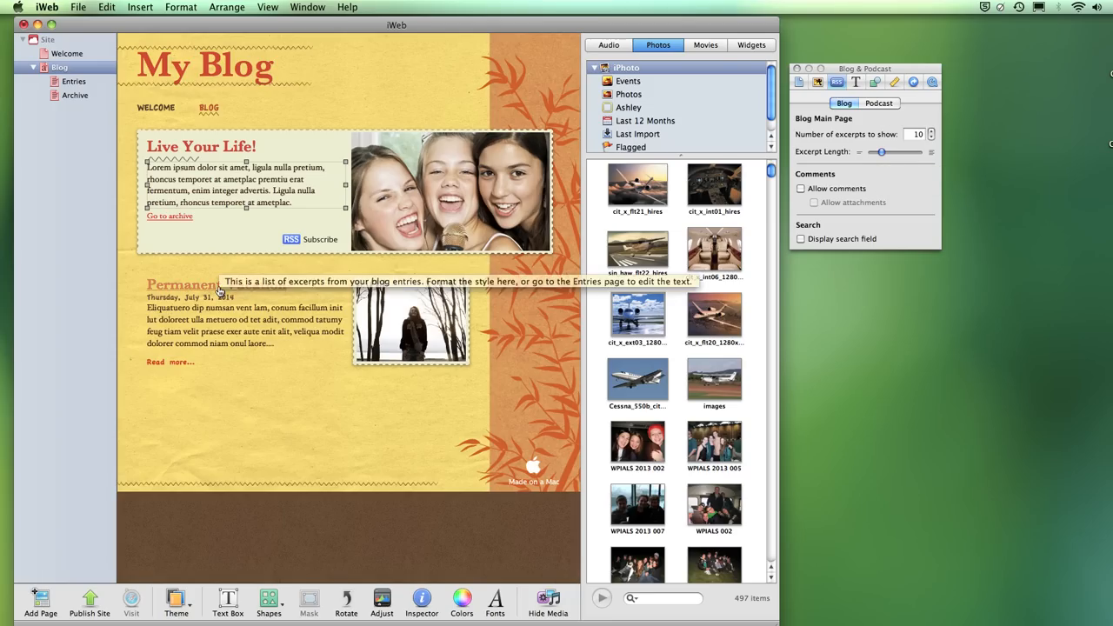
# - In the blog Entries, replace the Permanent Vacation photo with the Cessna airplane from the Media Browser
pyautogui.click(71, 83)
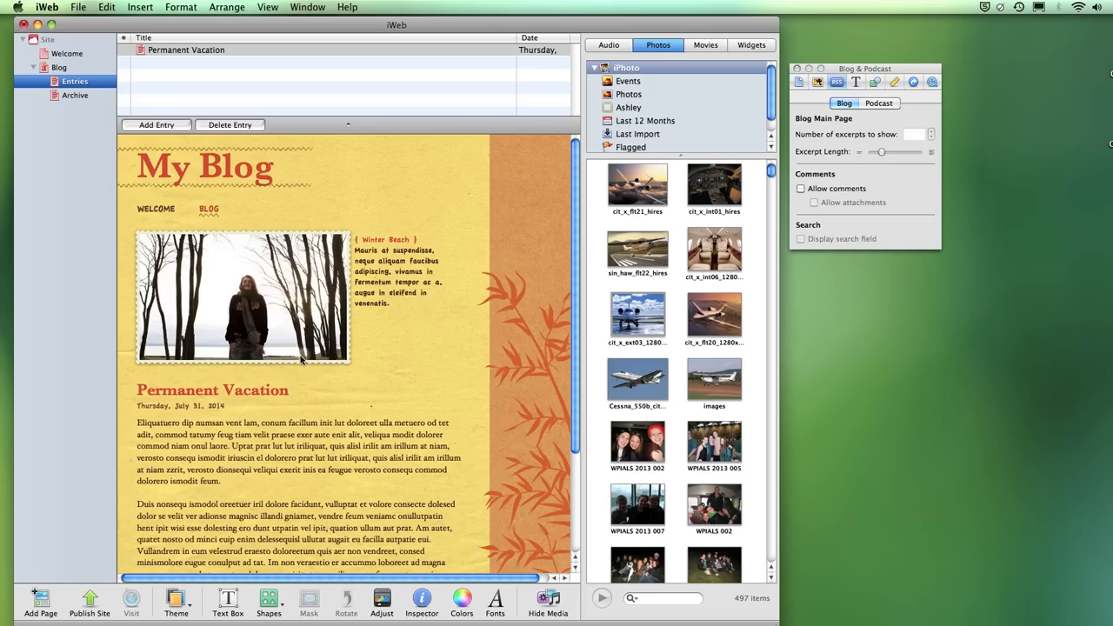
pyautogui.click(256, 278)
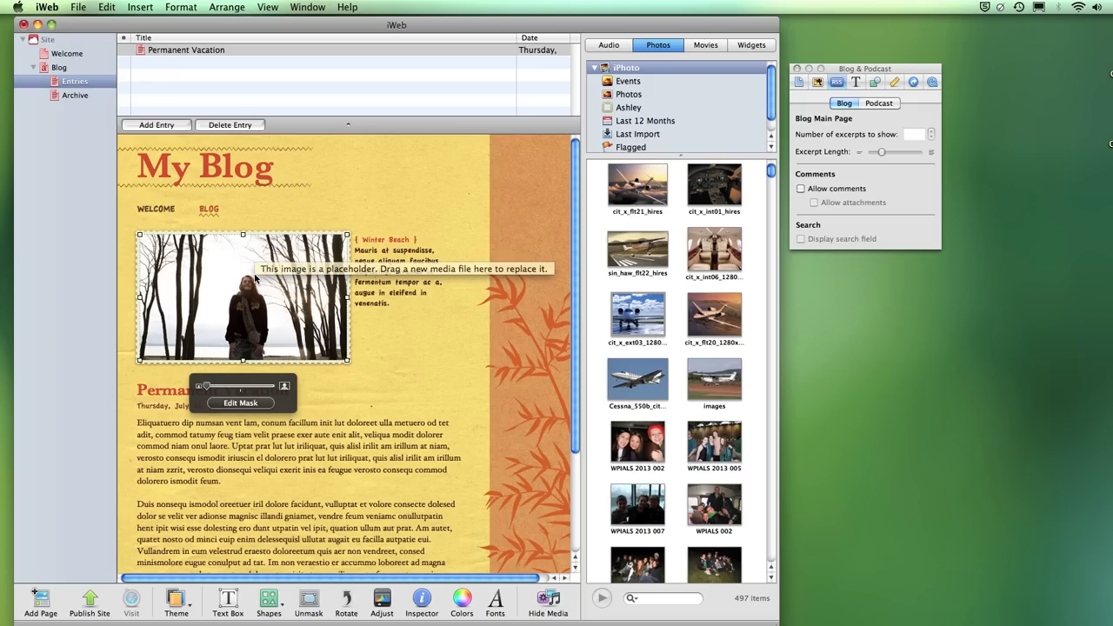
pyautogui.click(390, 266)
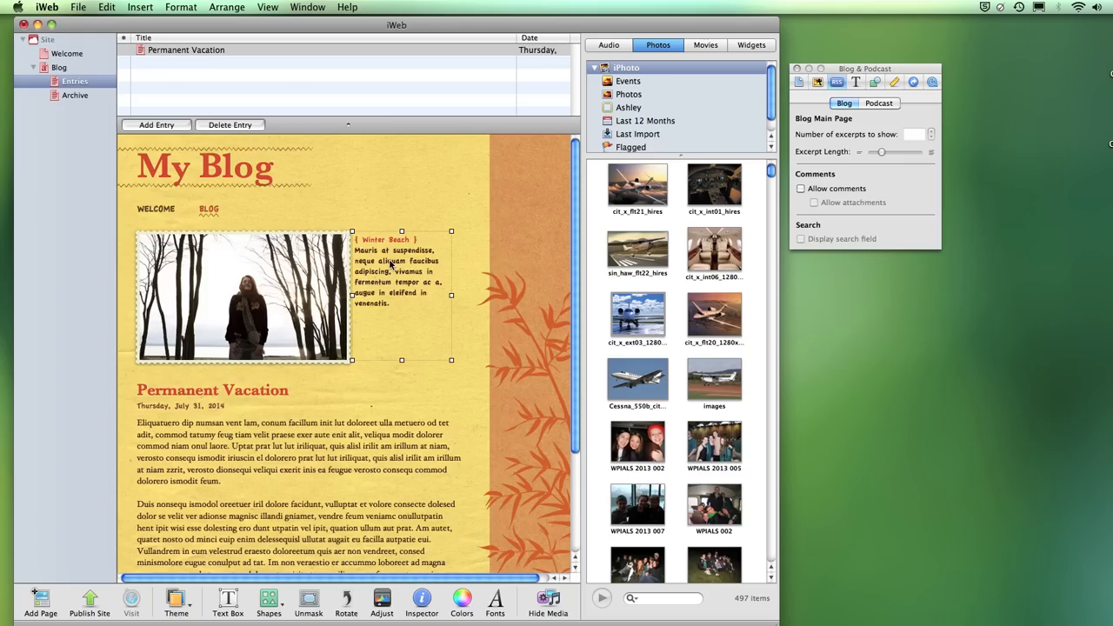
pyautogui.click(272, 435)
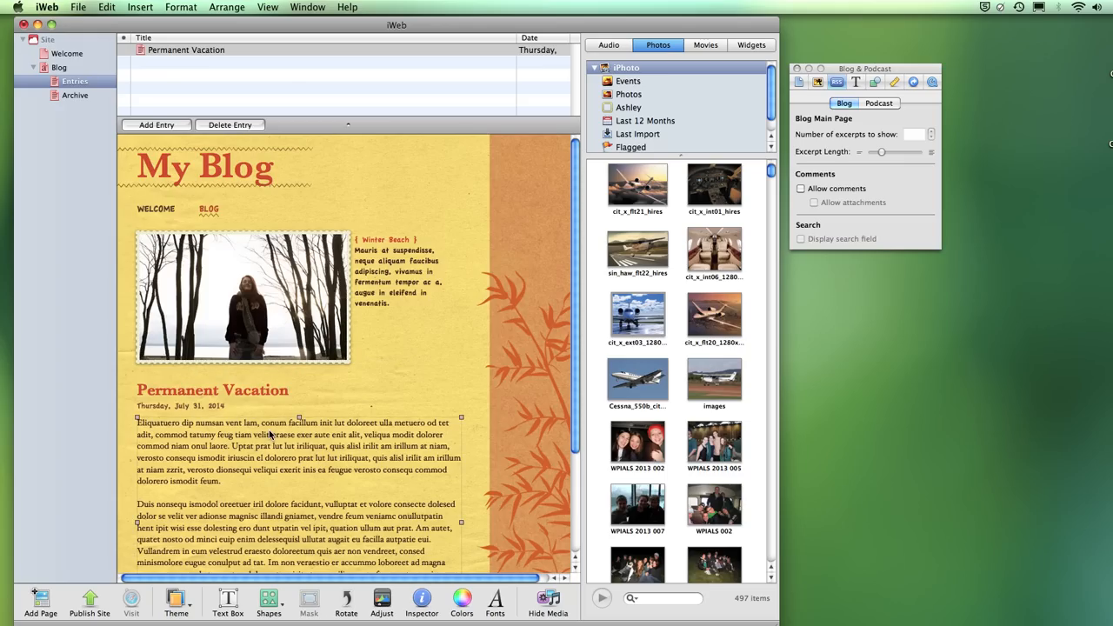
pyautogui.click(264, 390)
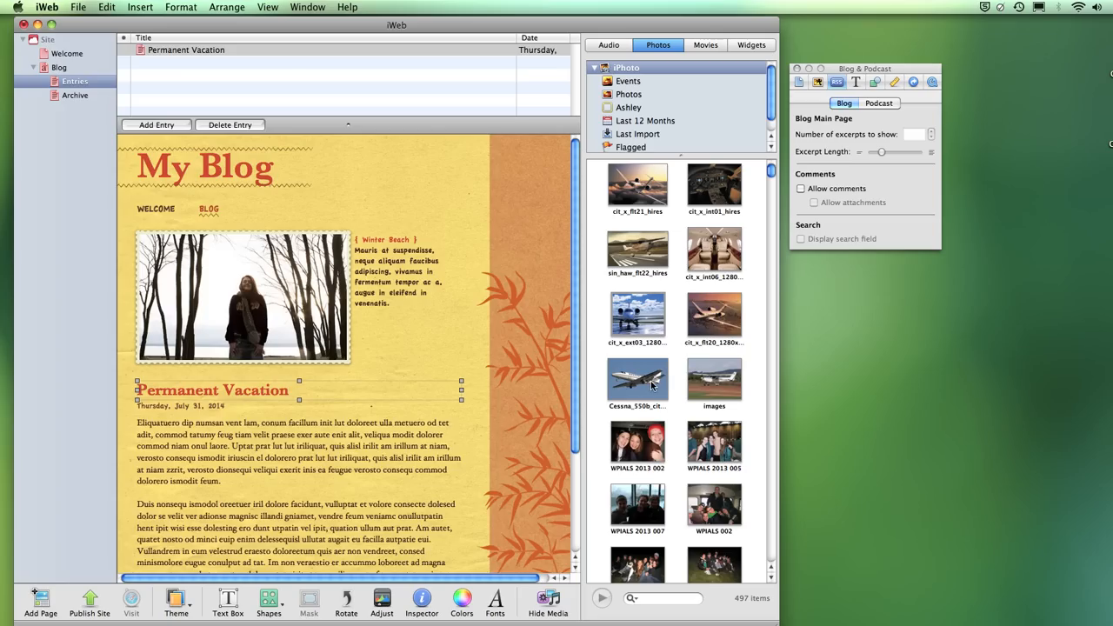
pyautogui.moveTo(650, 384); pyautogui.dragTo(286, 300)
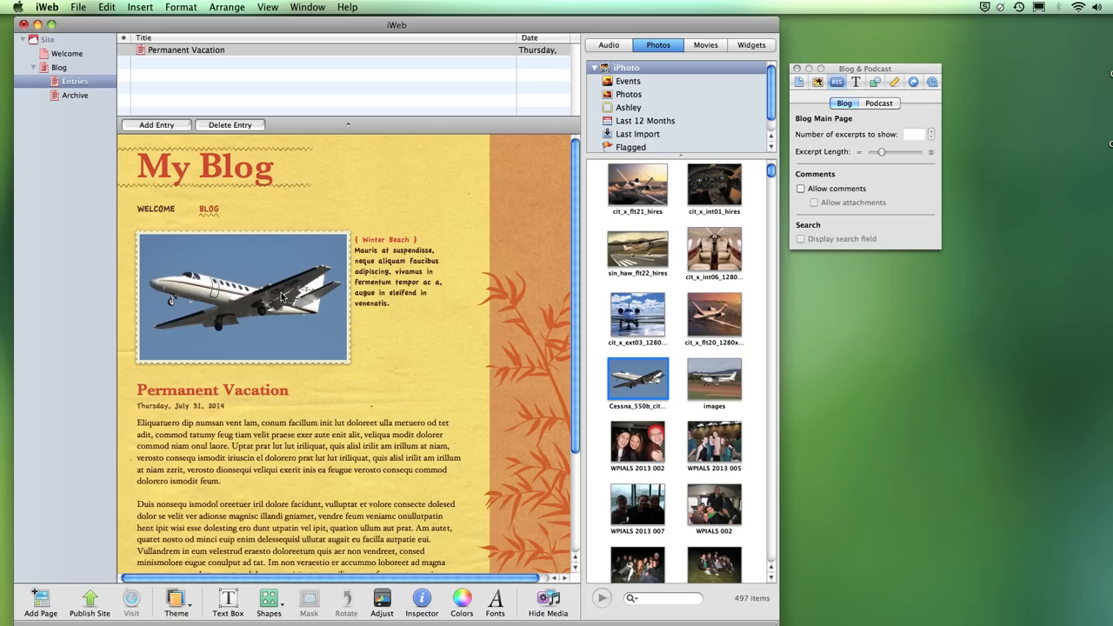
# - Overwrite the Winter Beach caption with filler text, then check the Blog page and reopen Entries
pyautogui.click(378, 253)
pyautogui.write('asdasdaSDAsda')
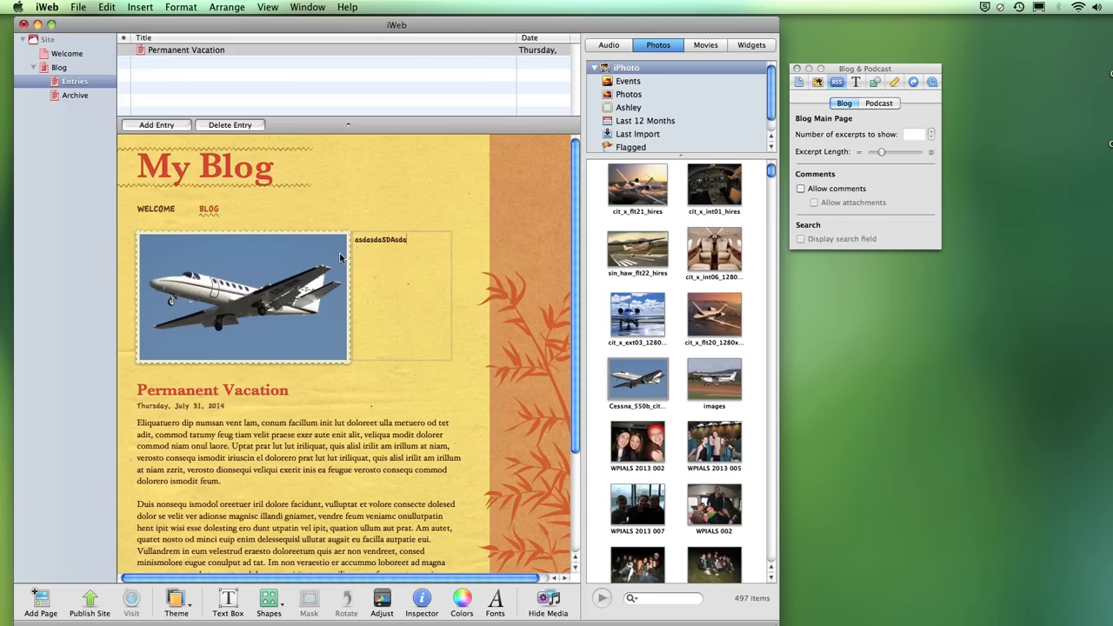
pyautogui.click(60, 69)
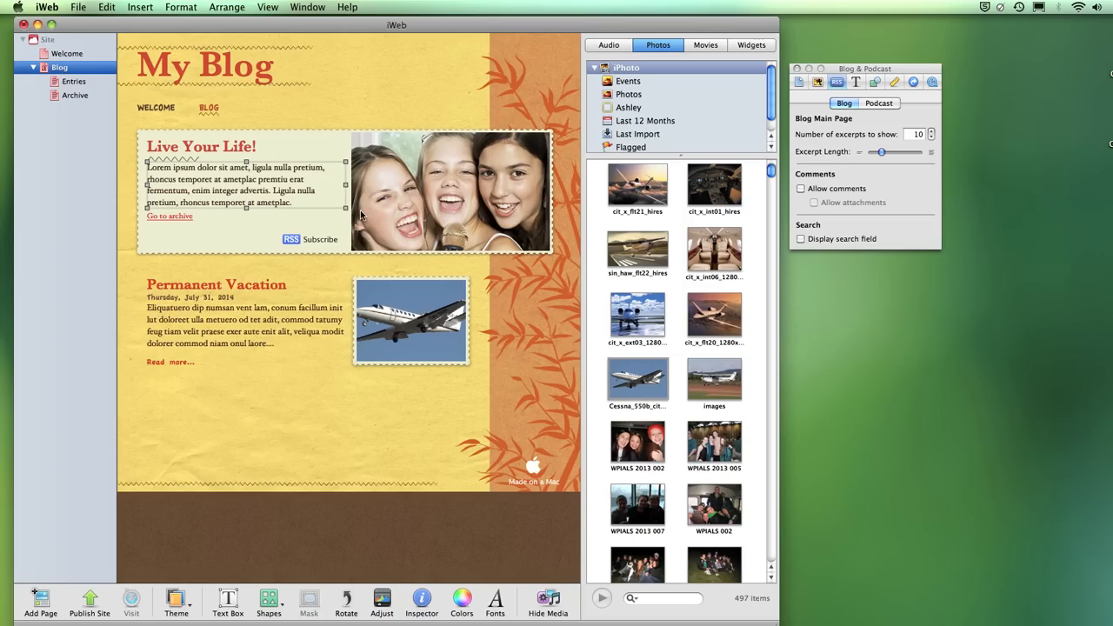
pyautogui.click(84, 84)
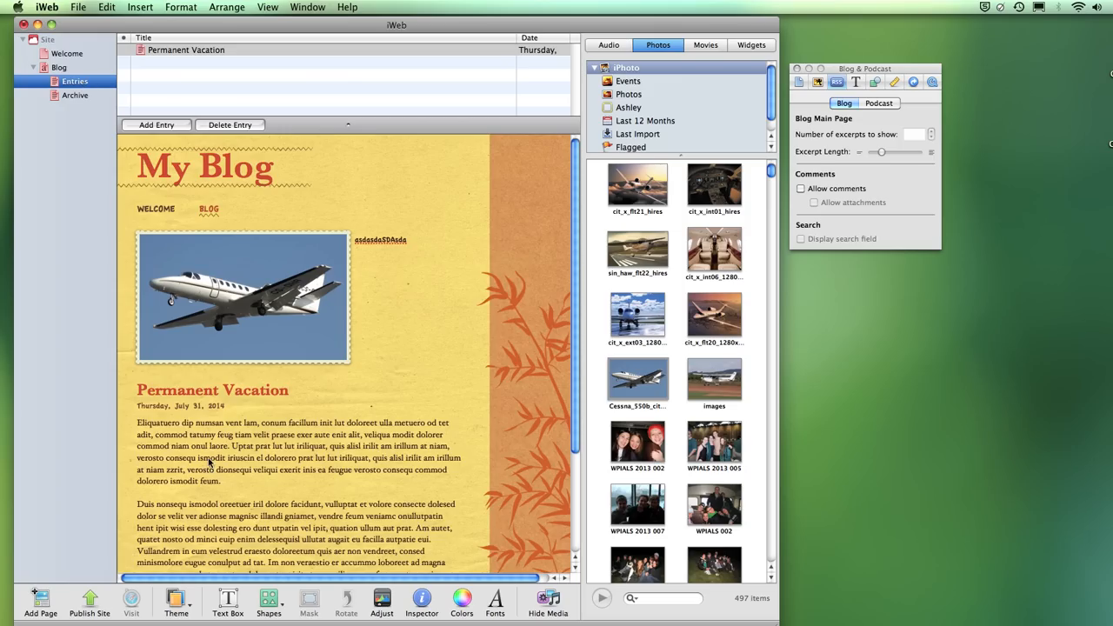
# - Add a new blog entry and title it FLYING High
pyautogui.click(172, 125)
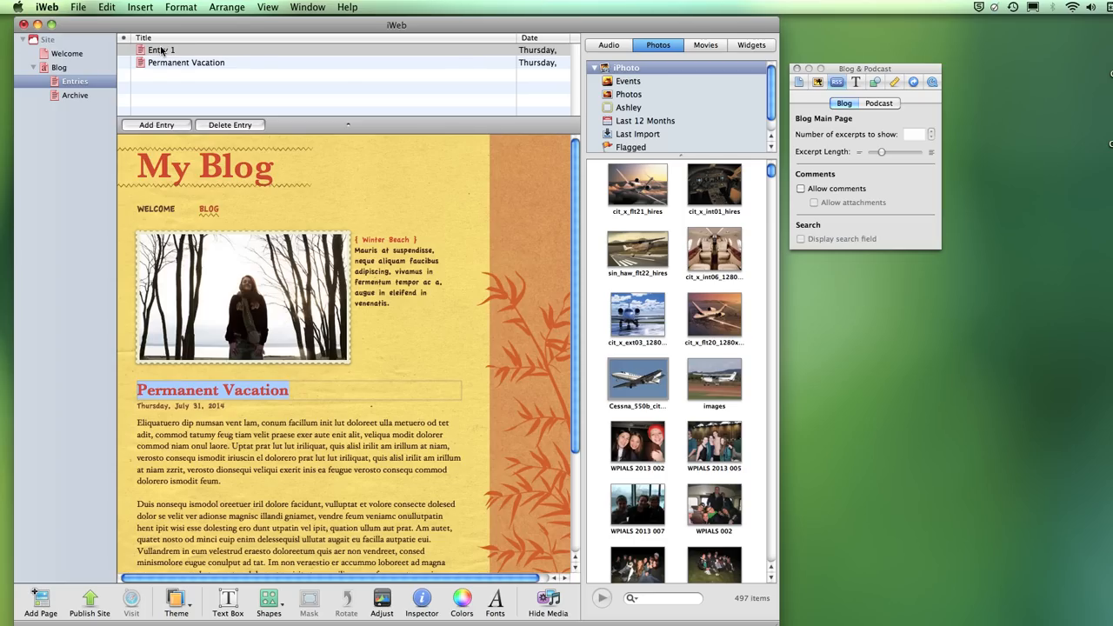
pyautogui.click(161, 50)
pyautogui.click(163, 51)
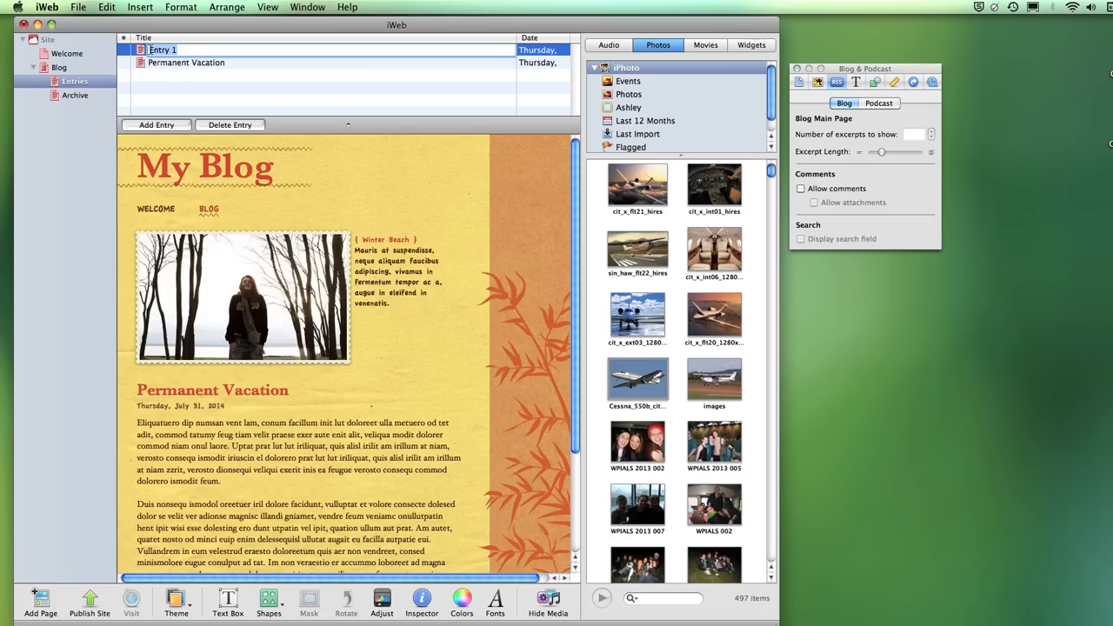
pyautogui.write('FLYING H')
pyautogui.write('igh')
pyautogui.click(348, 201)
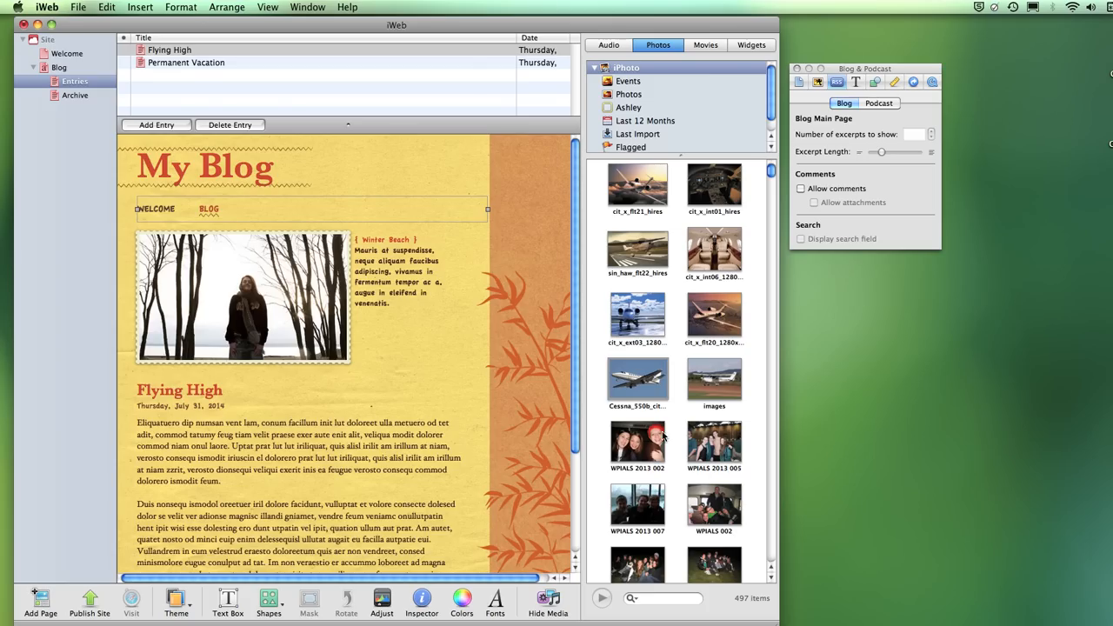
# - Give the Flying High entry a jet photo and replace its caption and body with filler text
pyautogui.moveTo(733, 315); pyautogui.dragTo(325, 307)
pyautogui.click(388, 257)
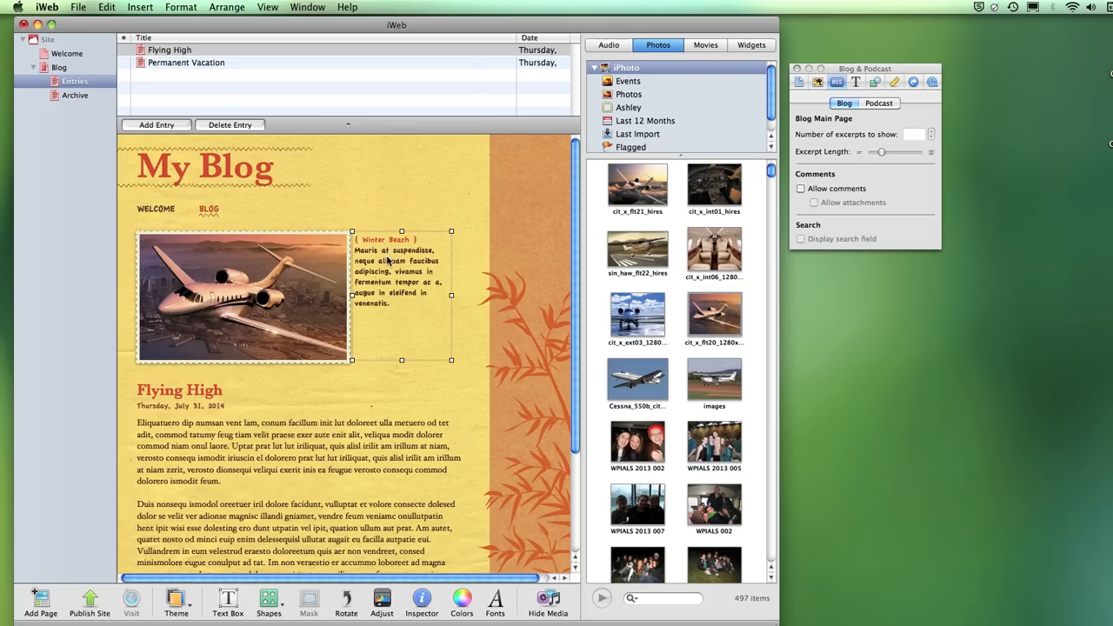
pyautogui.tripleClick(388, 261)
pyautogui.write('dsdasDAsdasAsd')
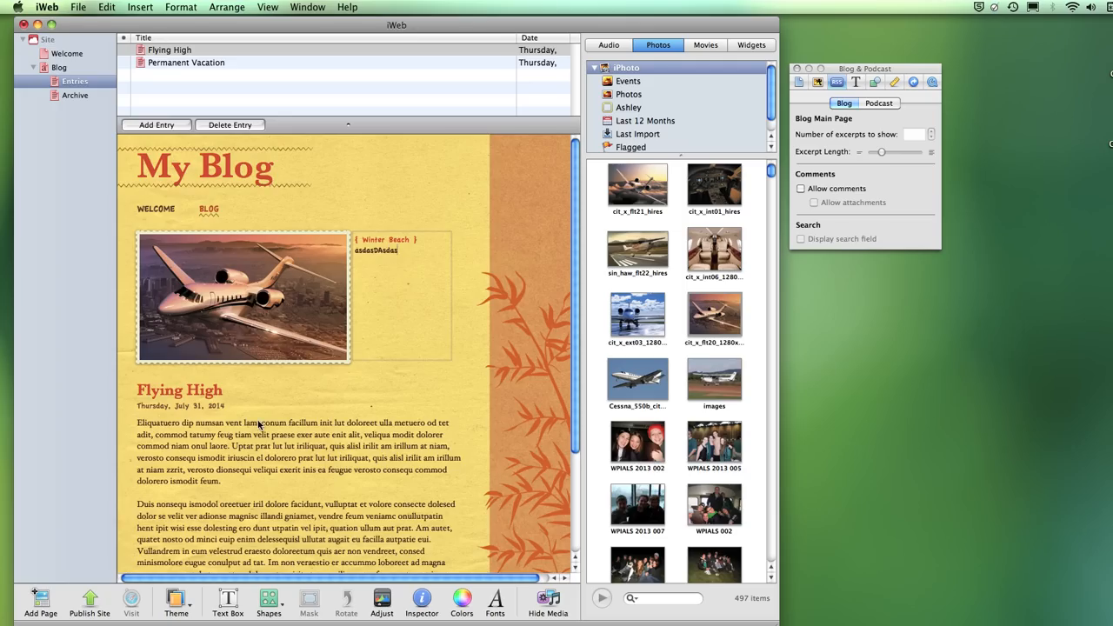
pyautogui.click(255, 428)
pyautogui.press('super+a')
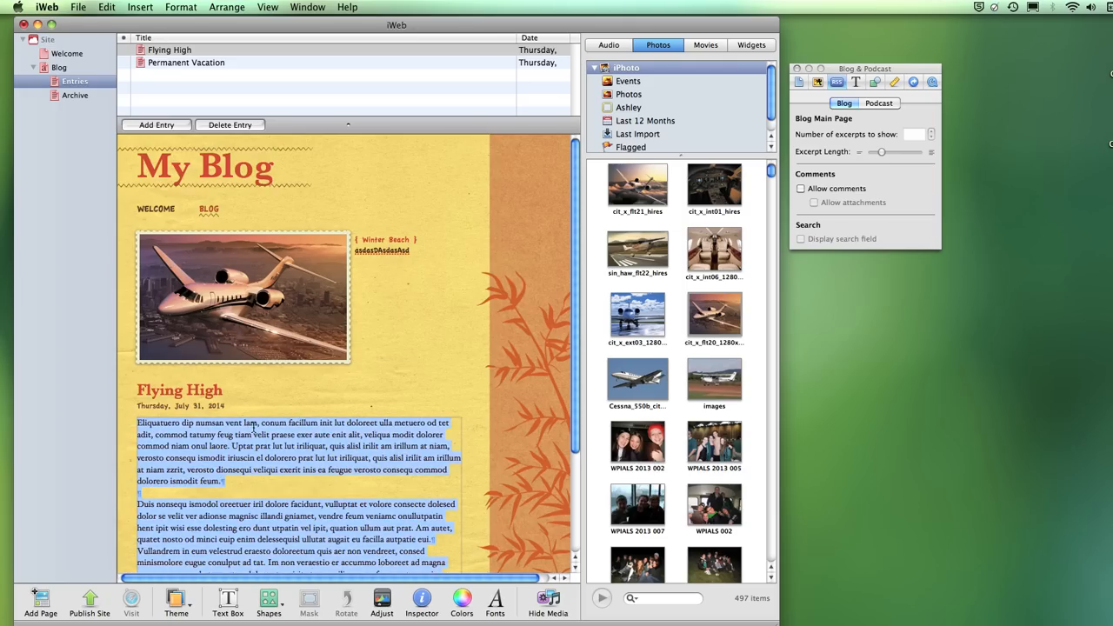
pyautogui.write('sadasDAsdasDAsdsa')
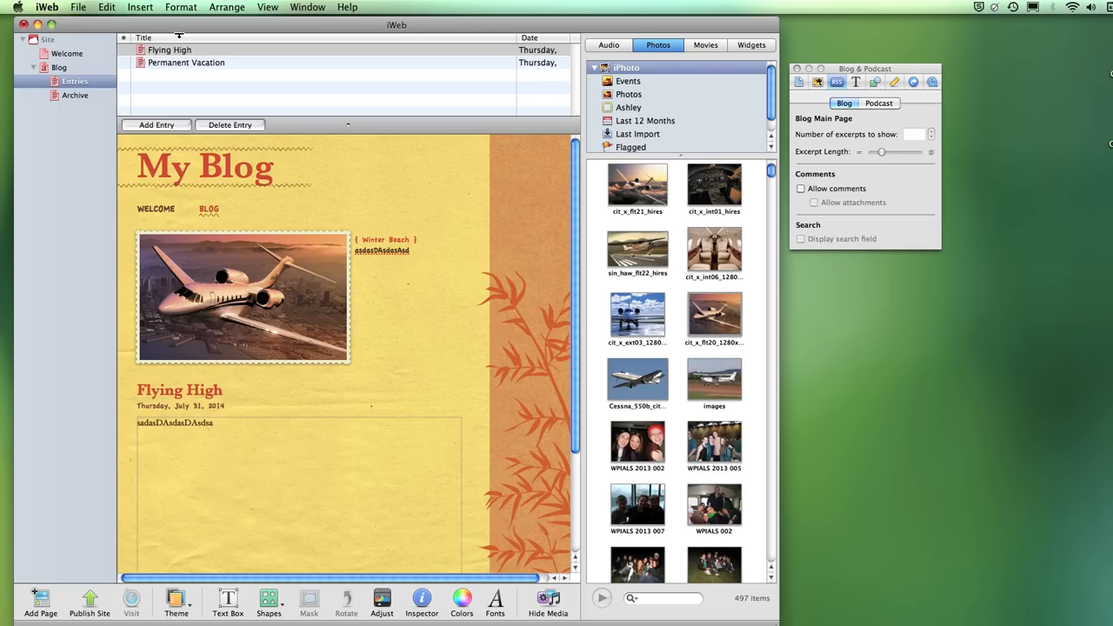
pyautogui.click(58, 68)
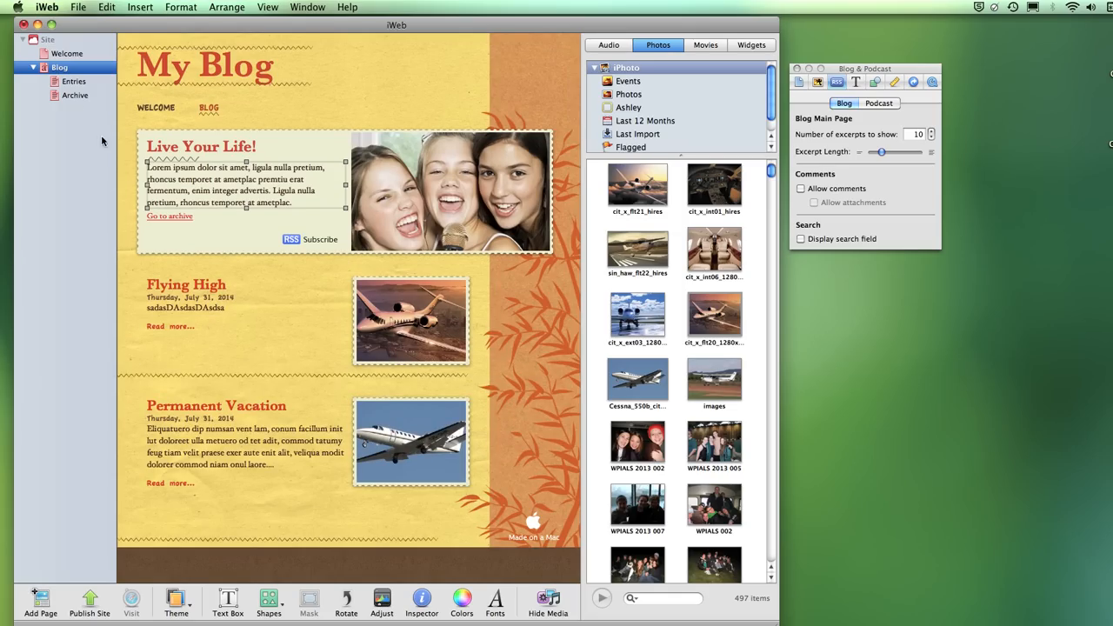
# - View the Archive, move Blog above Welcome and back, and show Blog's page settings
pyautogui.click(78, 96)
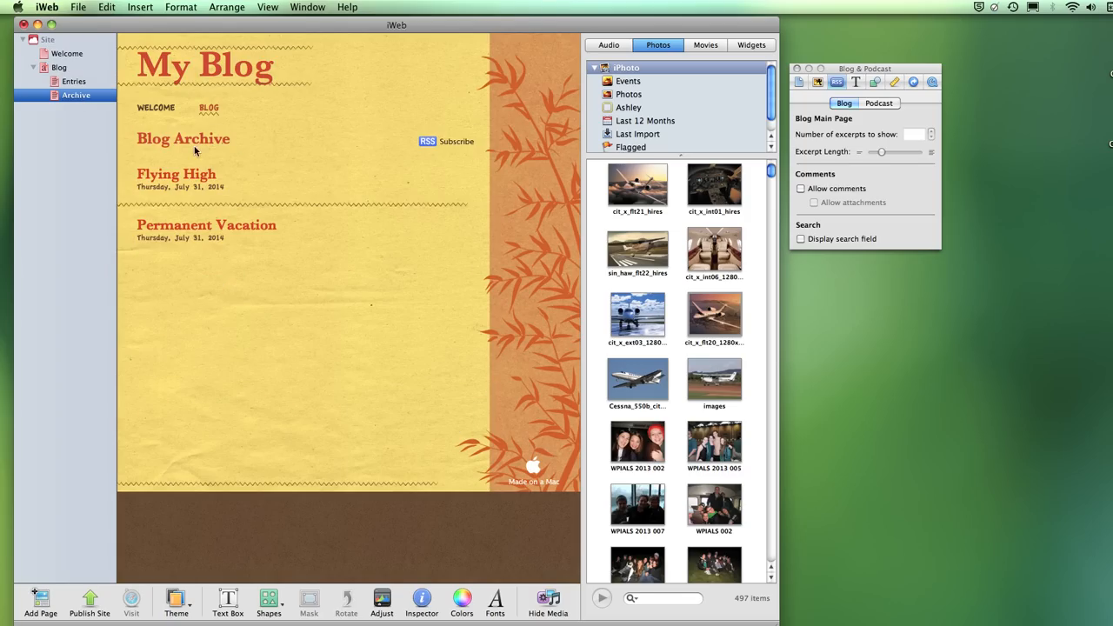
pyautogui.click(59, 68)
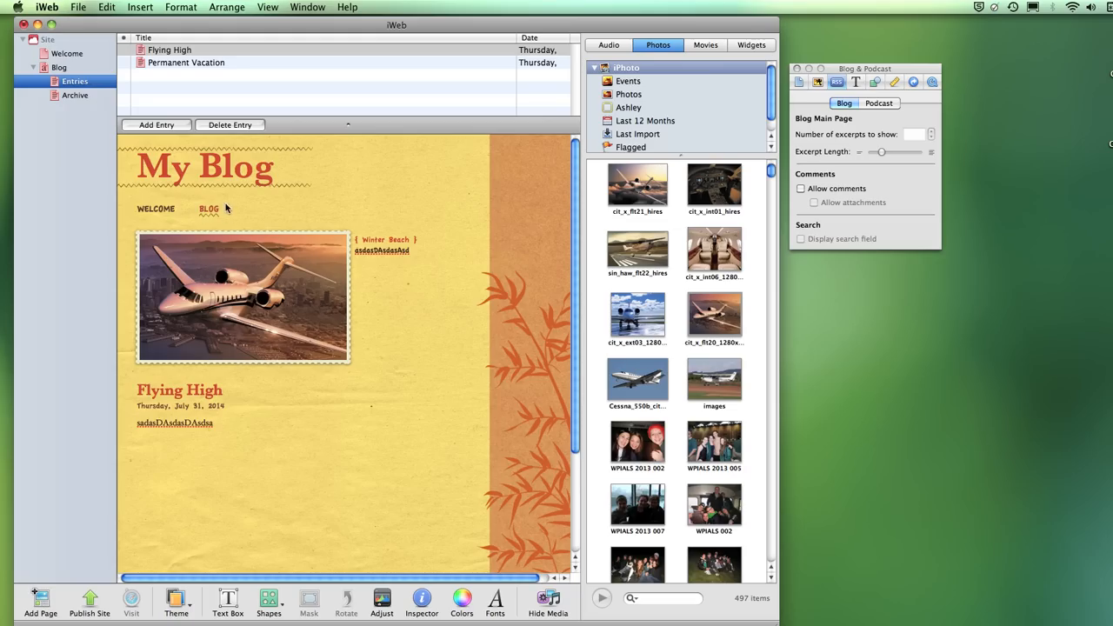
pyautogui.moveTo(55, 69); pyautogui.dragTo(55, 56)
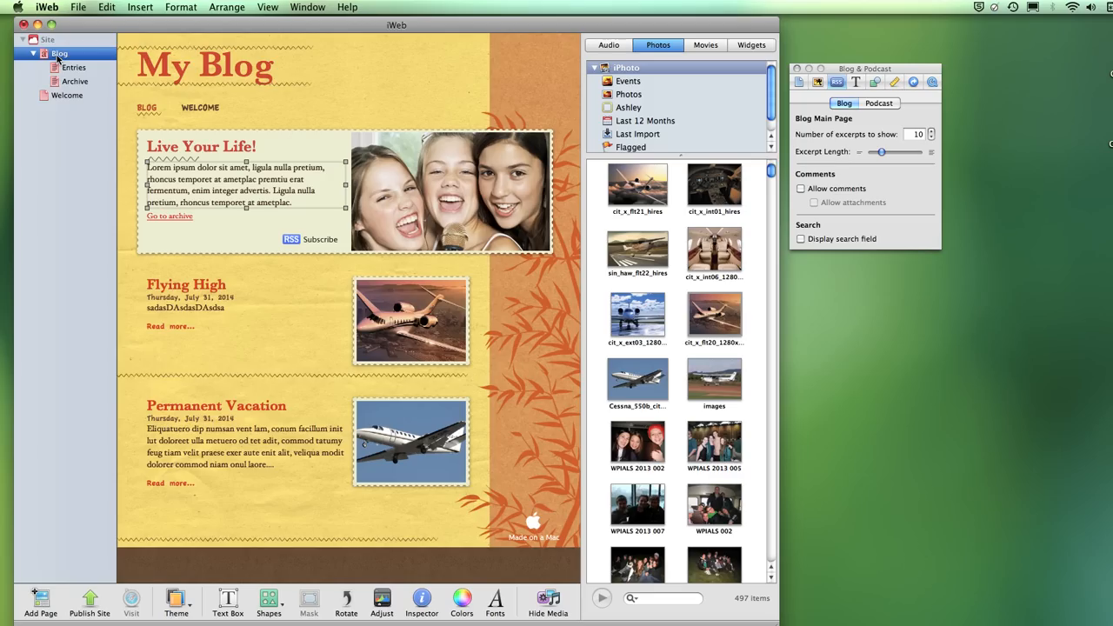
pyautogui.moveTo(60, 55); pyautogui.dragTo(60, 101)
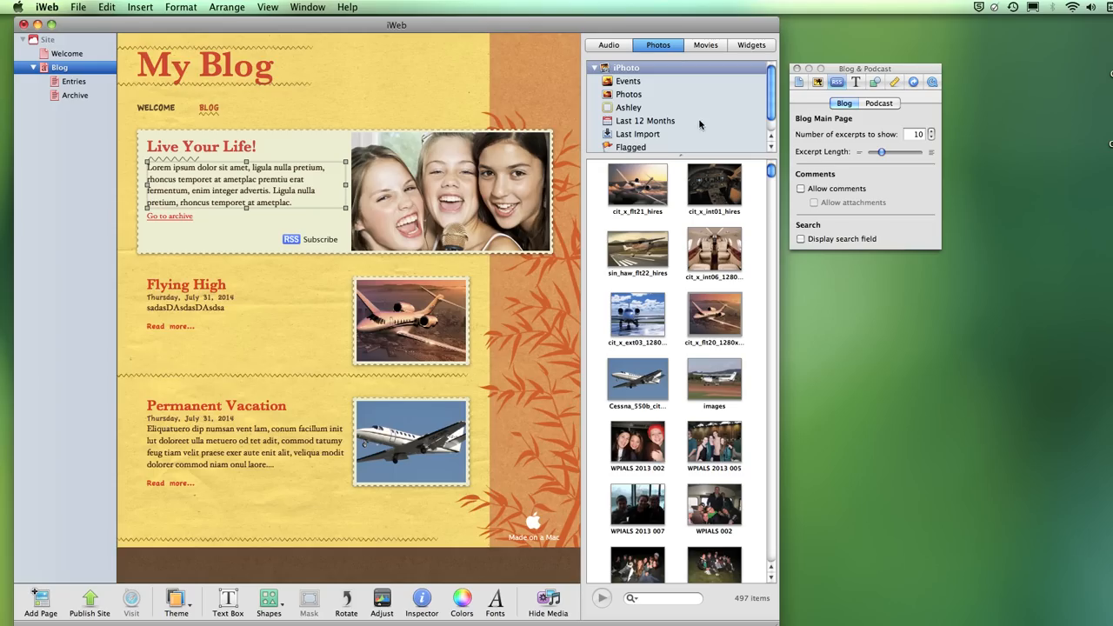
pyautogui.click(799, 82)
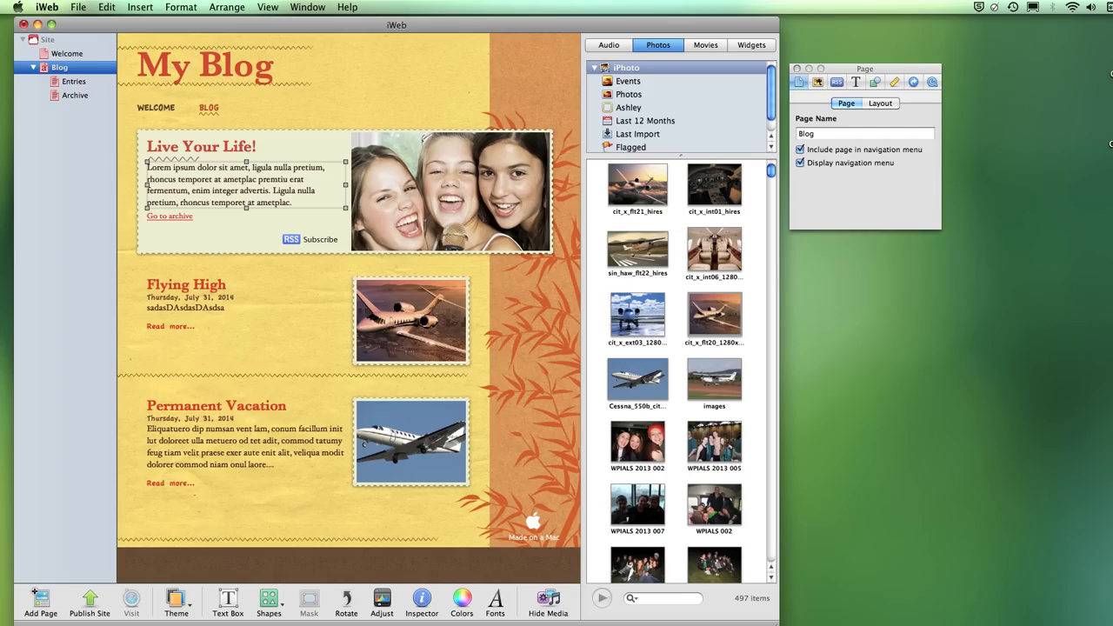
# - Add an About Me page from the templates and place it between Welcome and Blog
pyautogui.click(39, 602)
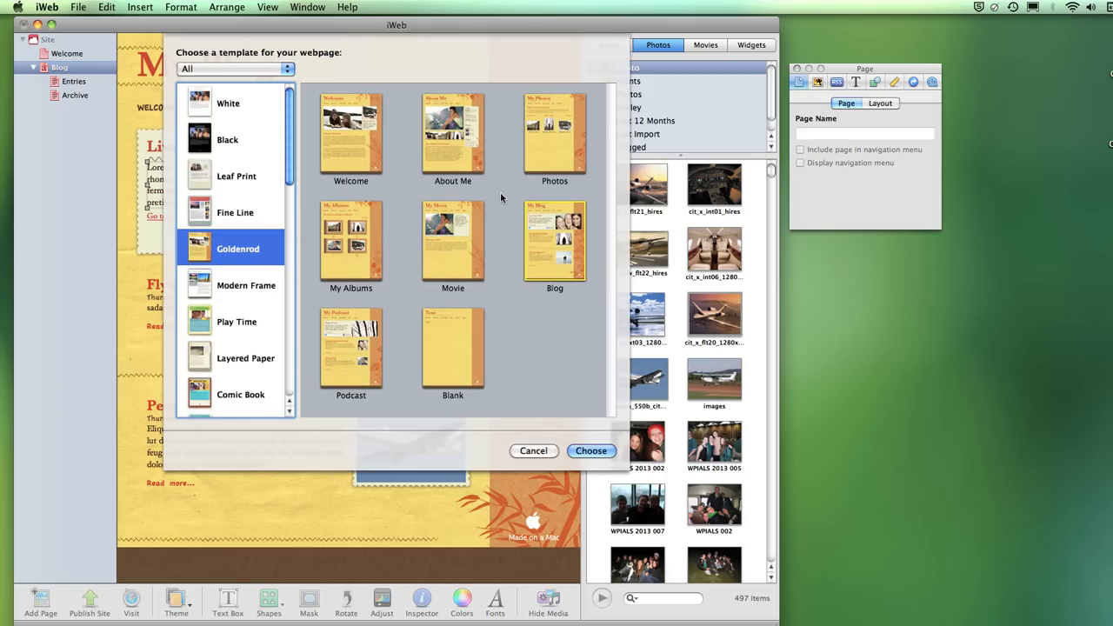
pyautogui.click(454, 139)
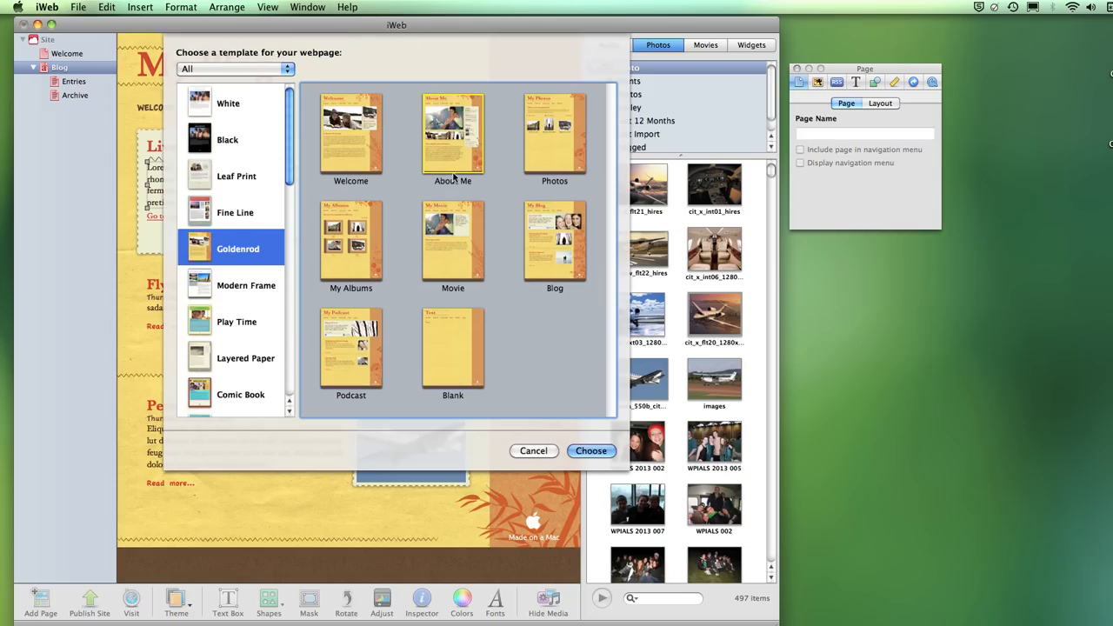
pyautogui.click(583, 452)
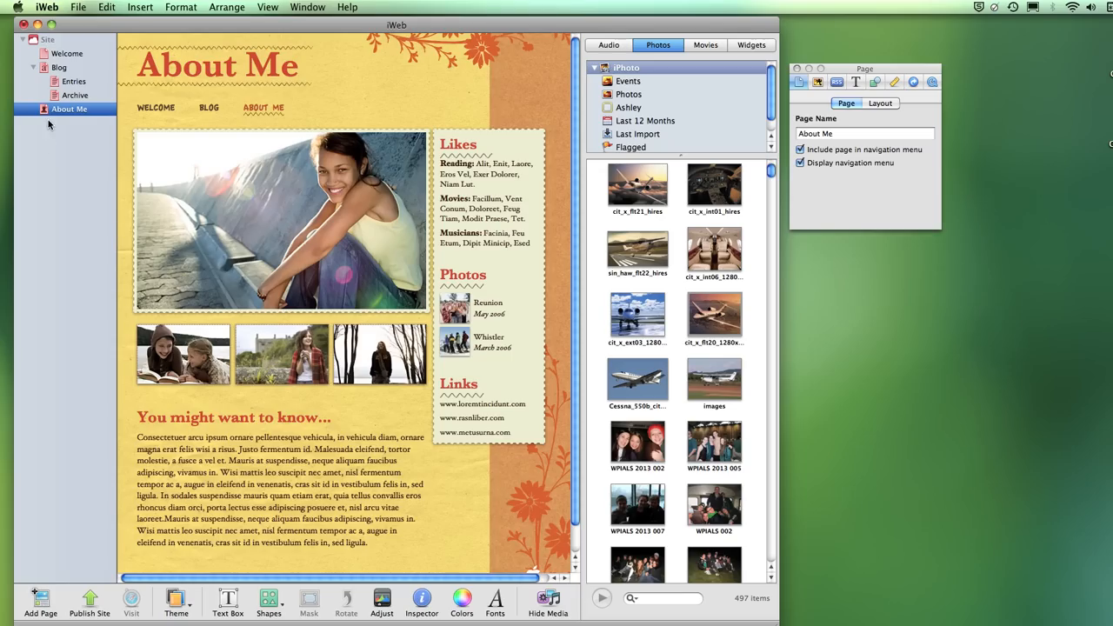
pyautogui.moveTo(52, 111); pyautogui.dragTo(64, 61)
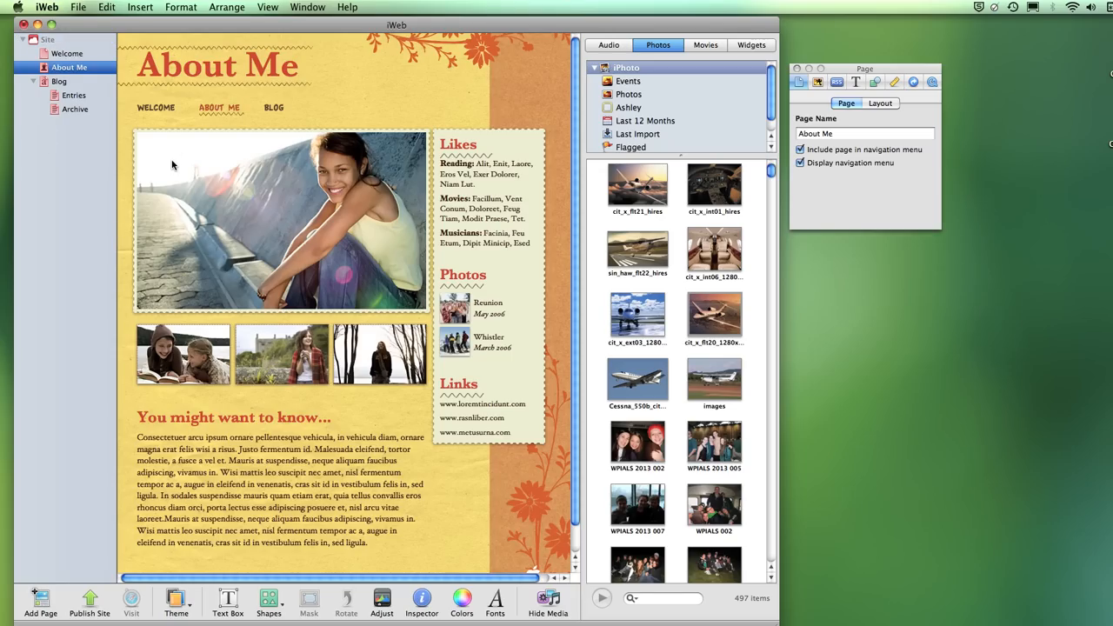
# - Delete the About Me page from the site, leaving Welcome and Blog
pyautogui.click(83, 69)
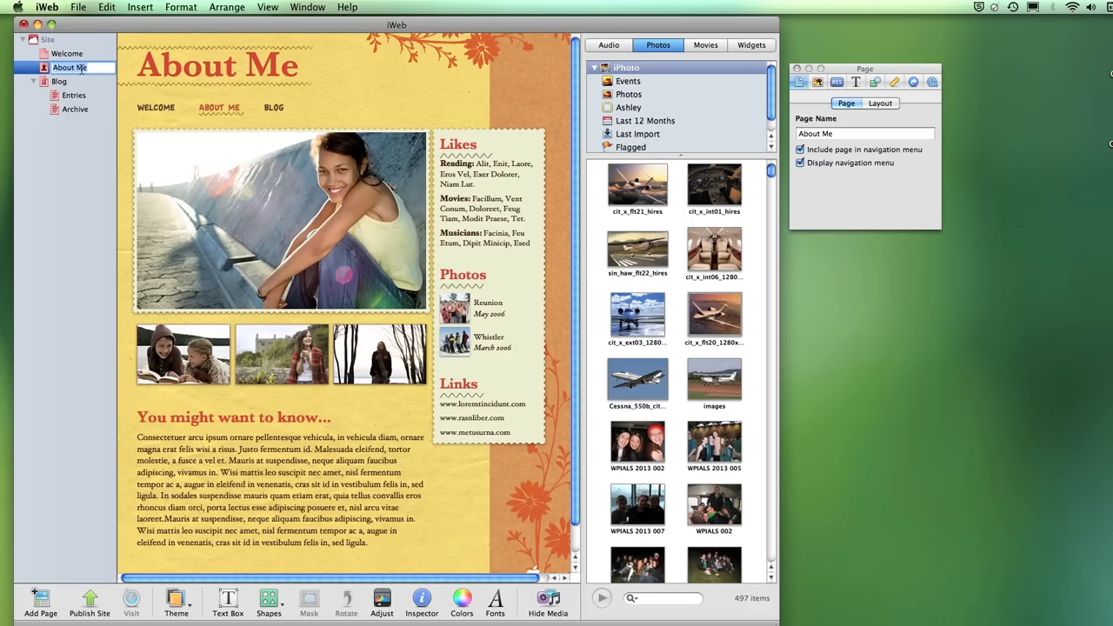
pyautogui.click(82, 210)
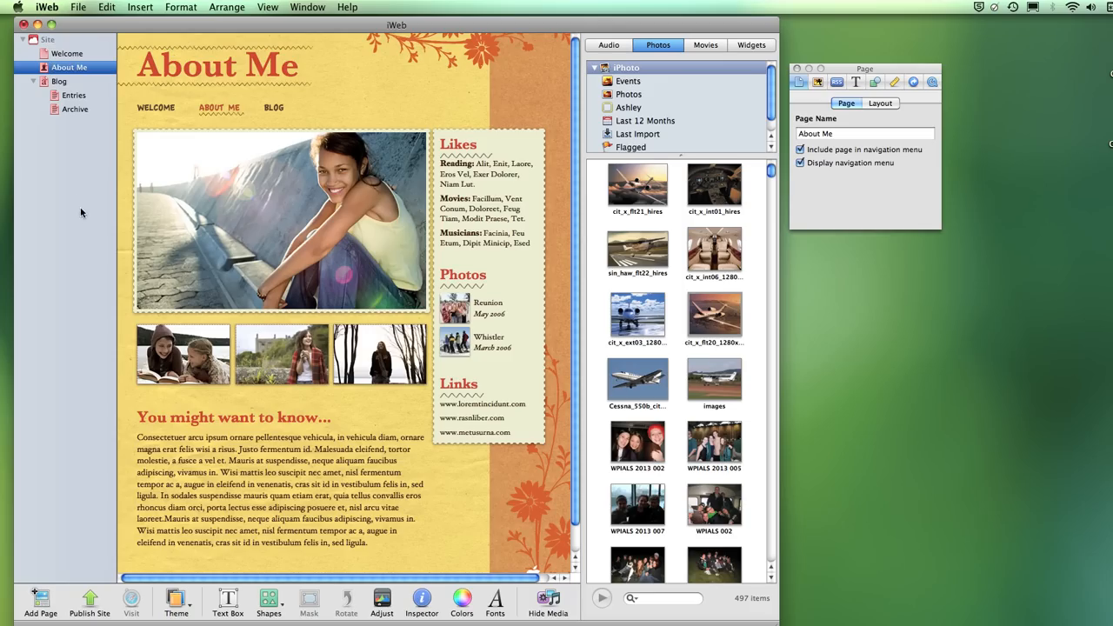
pyautogui.click(44, 69)
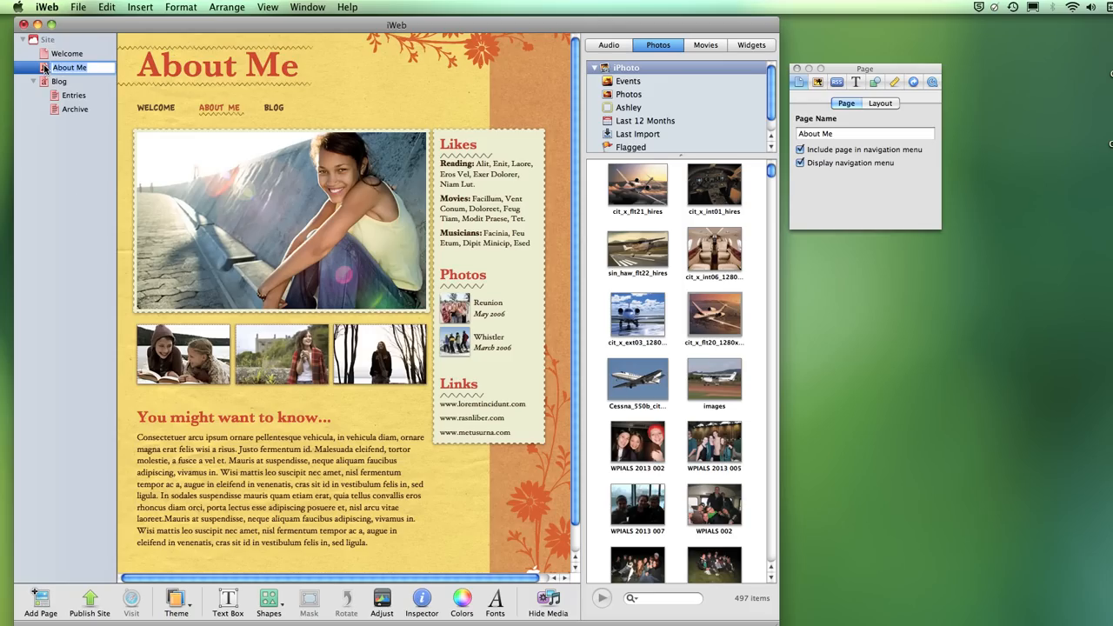
pyautogui.press('BackSpace')
pyautogui.press('Escape')
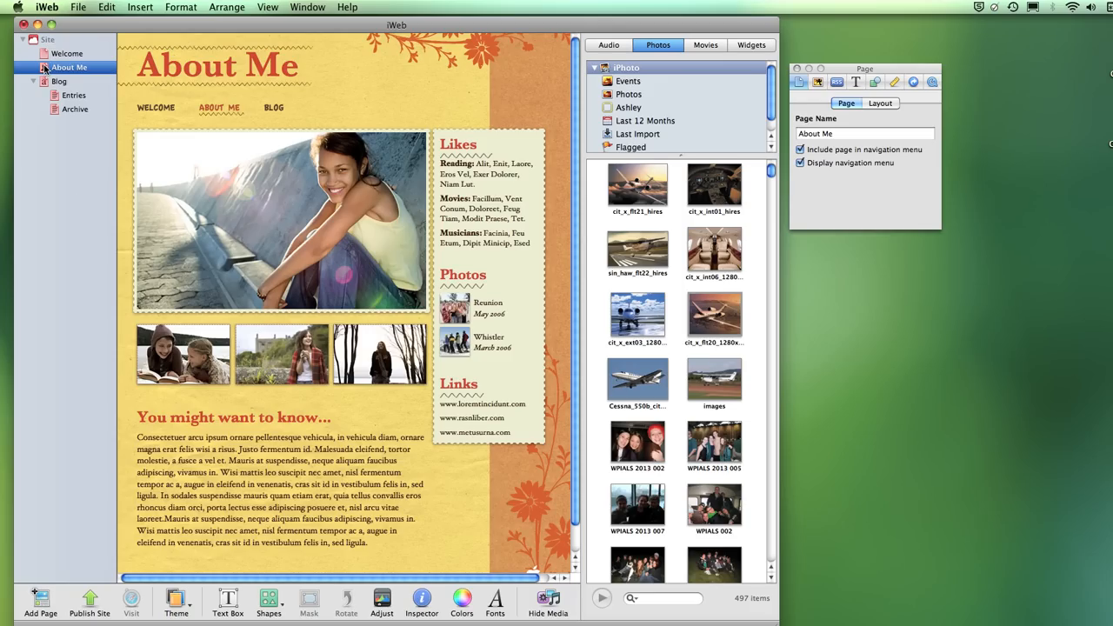
pyautogui.press('Delete')
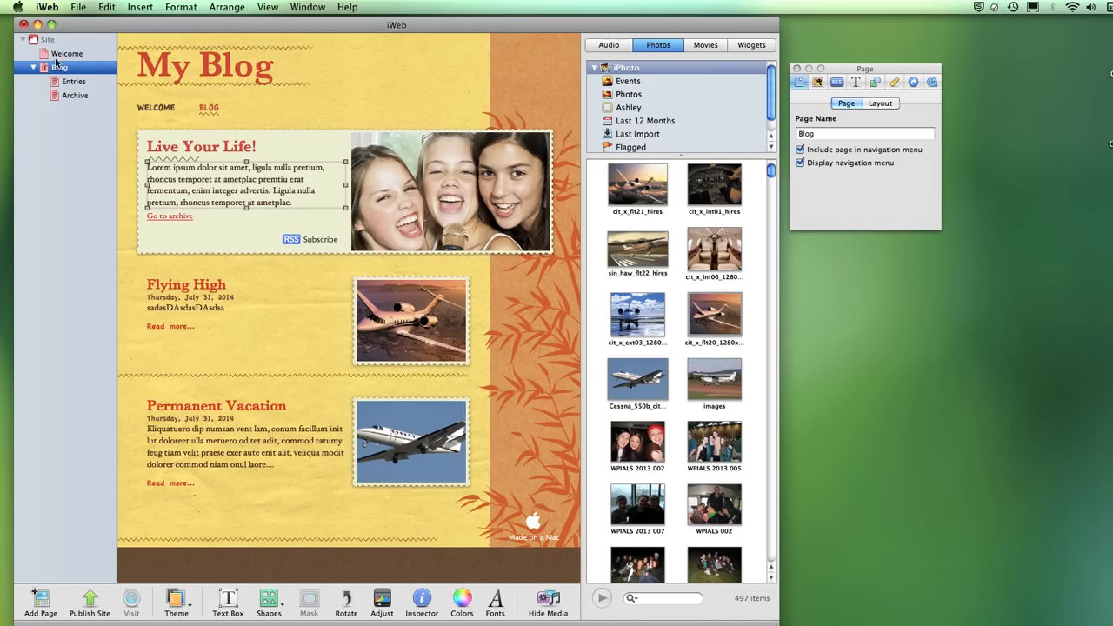
# - Rename the Welcome page to THIS IS MY WELCOME PAGE
pyautogui.click(66, 55)
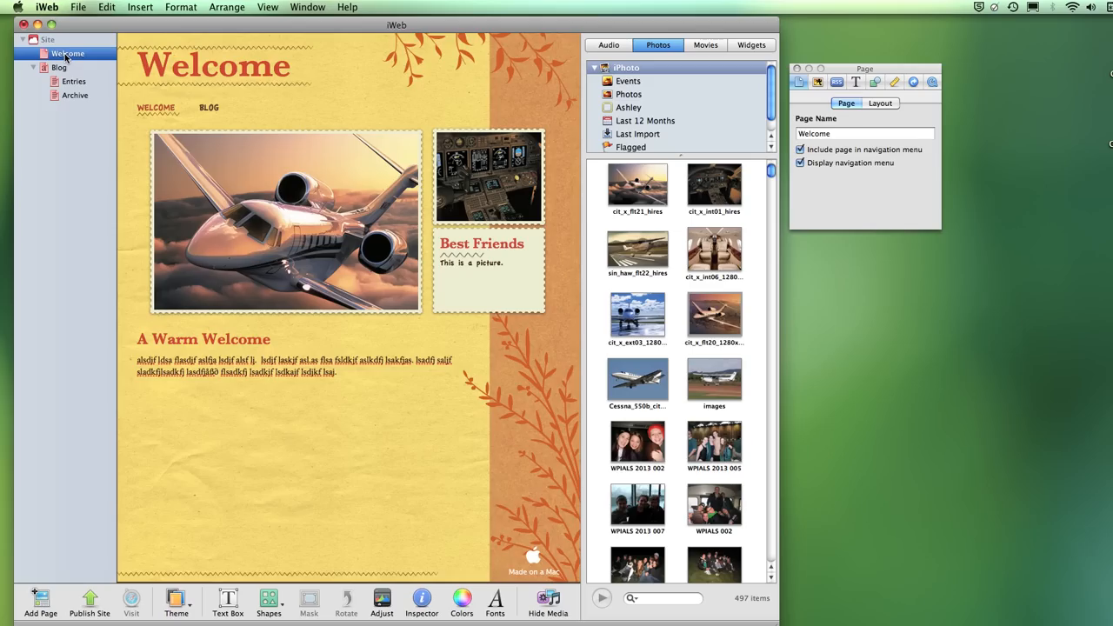
pyautogui.click(66, 56)
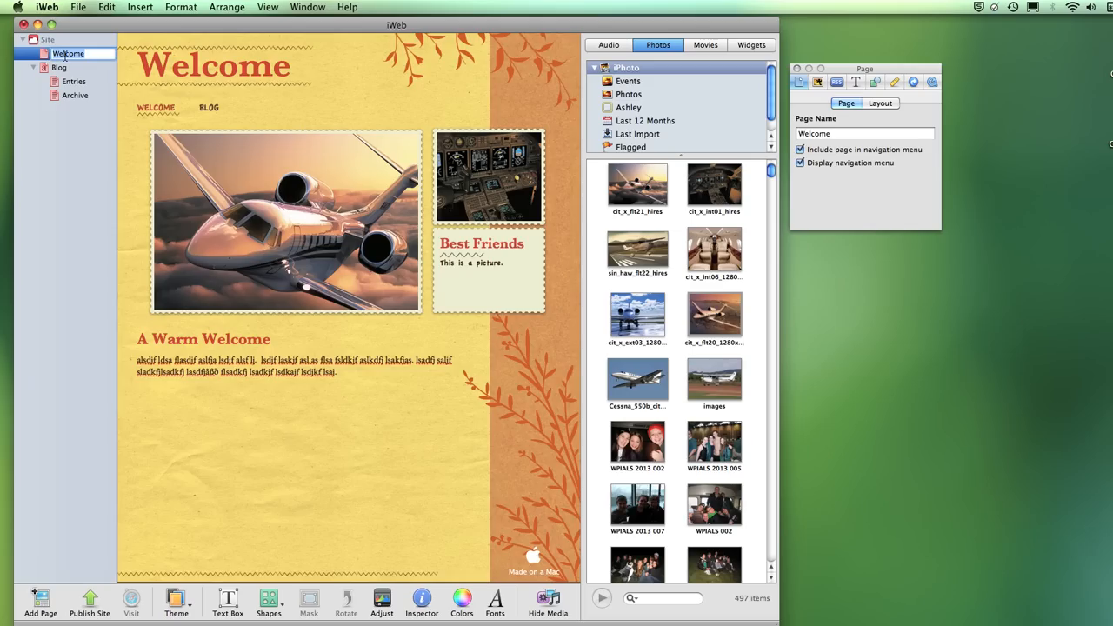
pyautogui.write('THIS IS MY WELCOME PAGE')
pyautogui.press('Return')
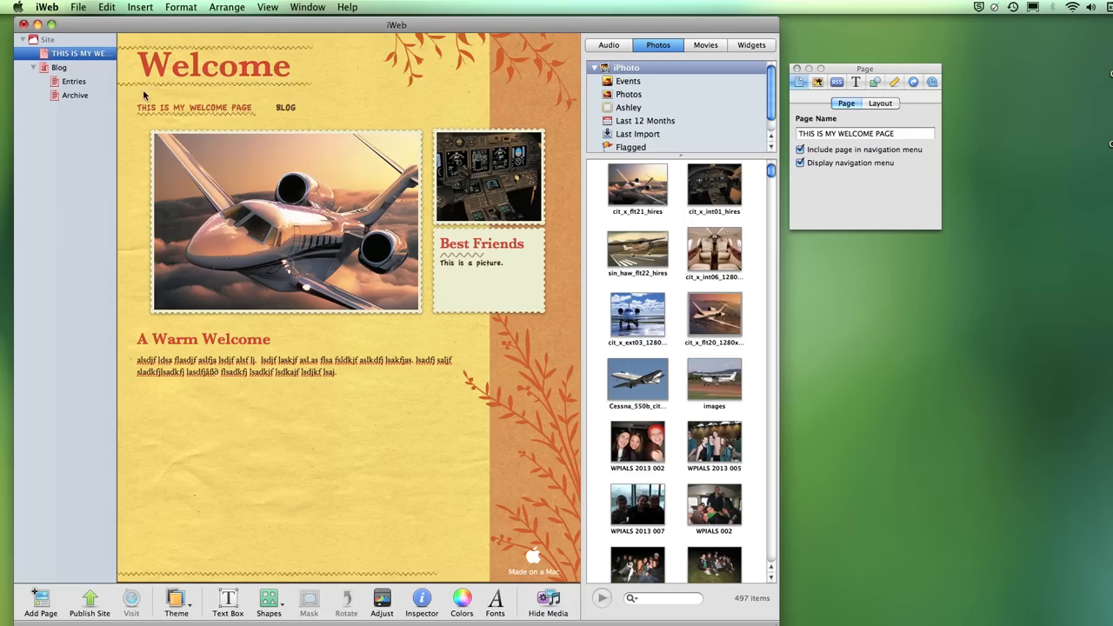
# - Rename the page back to Welcome
pyautogui.doubleClick(90, 56)
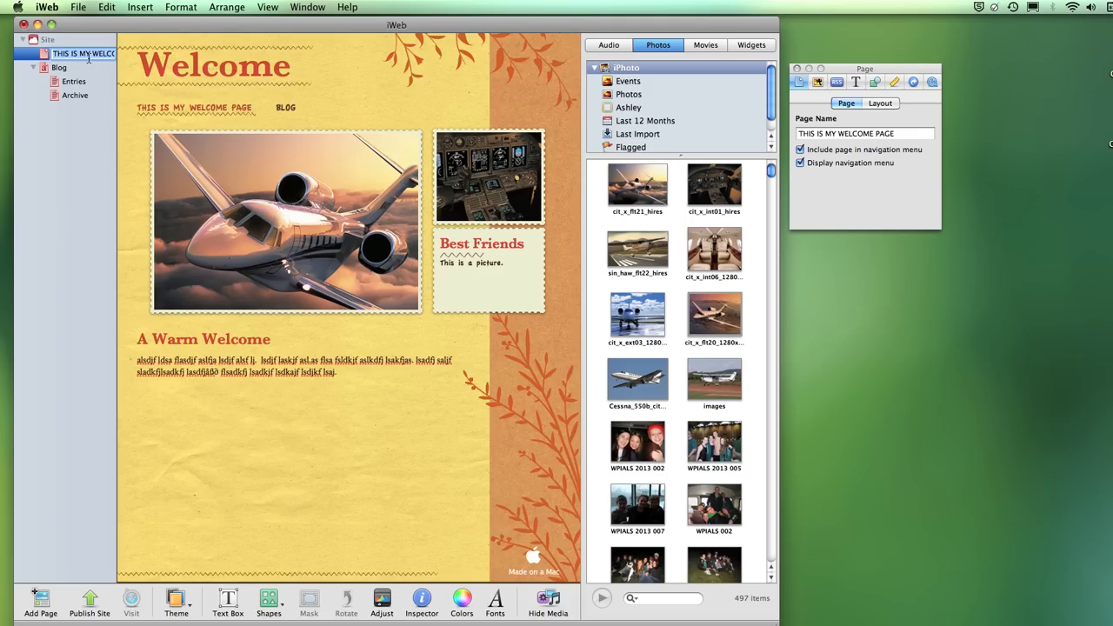
pyautogui.write('Welcome')
pyautogui.press('Return')
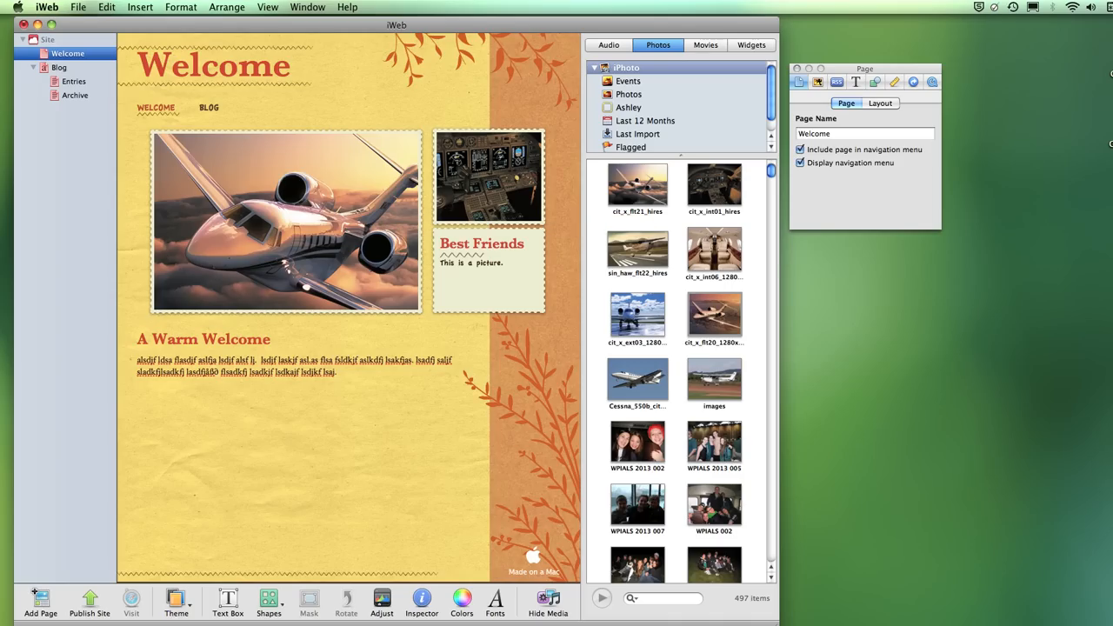
# - In a new Firefox tab, show Google Images results for 'plane' and move the window right
pyautogui.press('super+Tab')
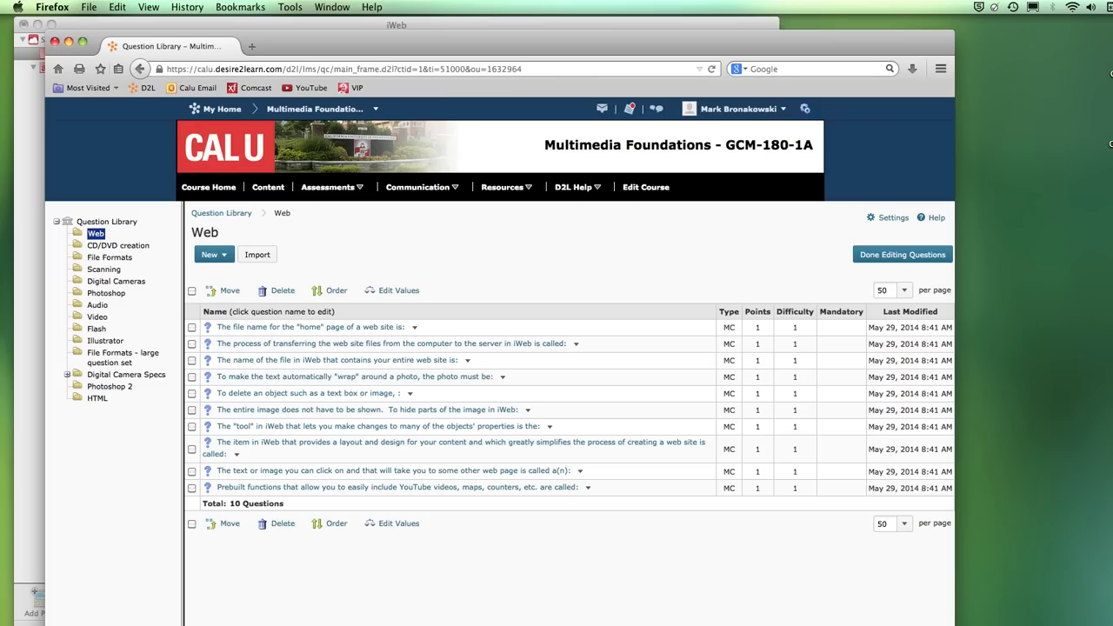
pyautogui.click(252, 48)
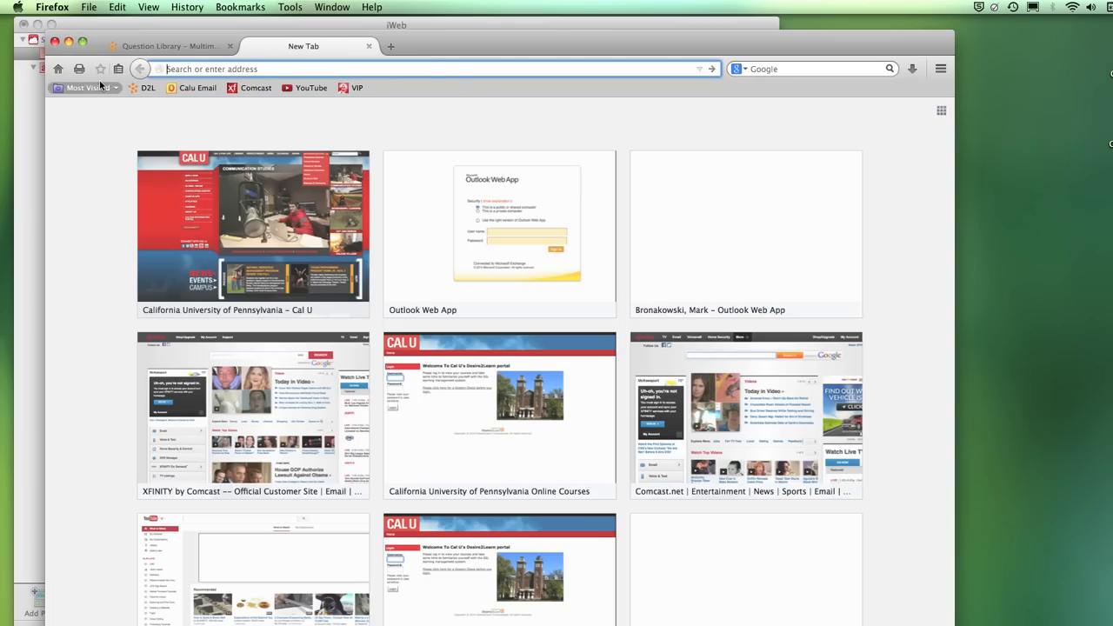
pyautogui.write('google.com/')
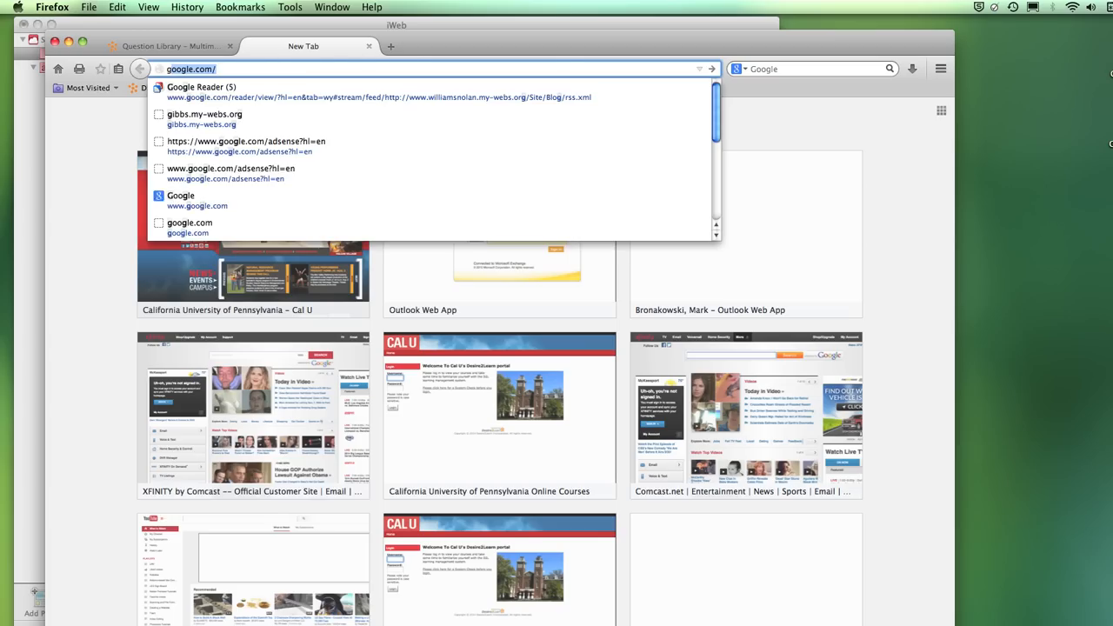
pyautogui.press('Return')
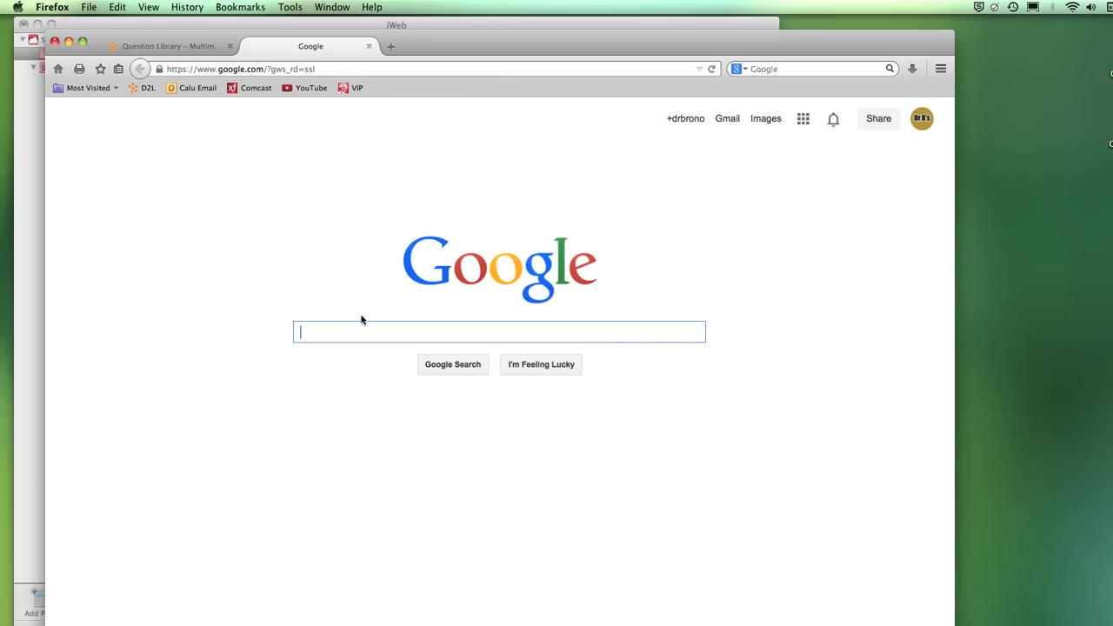
pyautogui.write('plane')
pyautogui.press('Return')
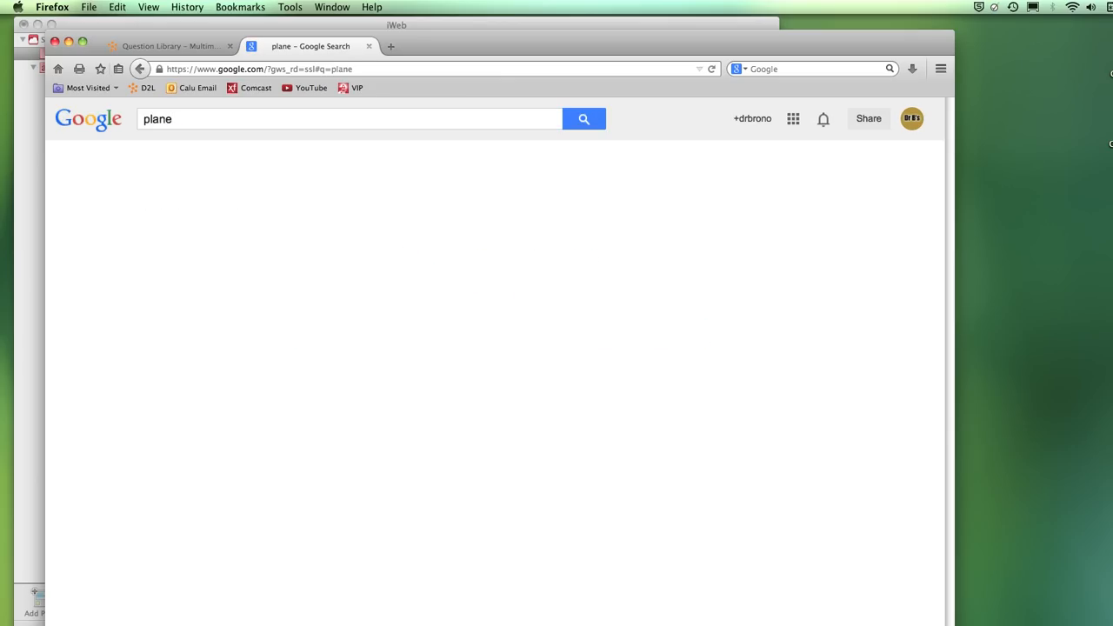
pyautogui.click(193, 160)
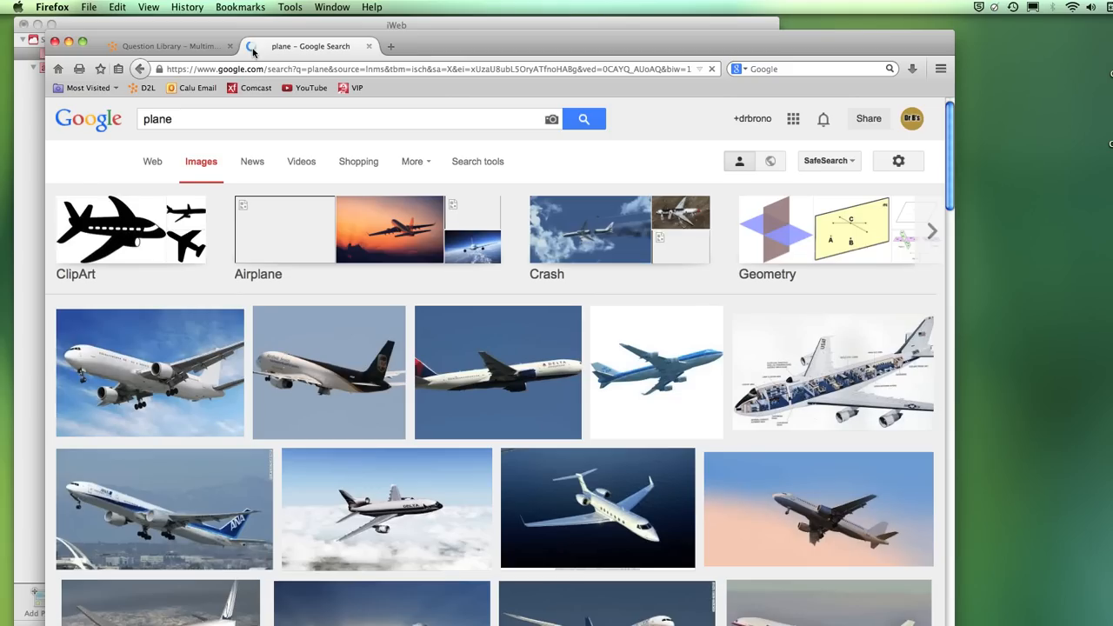
pyautogui.moveTo(423, 45); pyautogui.dragTo(926, 49)
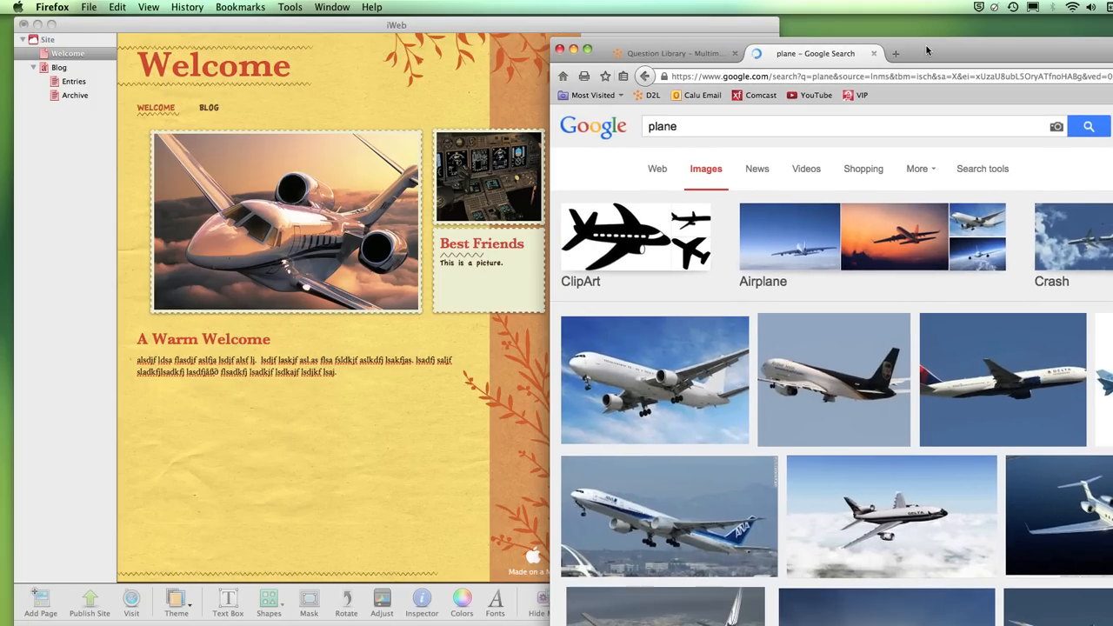
# - Drag a plane image from the Google results onto the iWeb Welcome page photo
pyautogui.moveTo(846, 386); pyautogui.dragTo(407, 269)
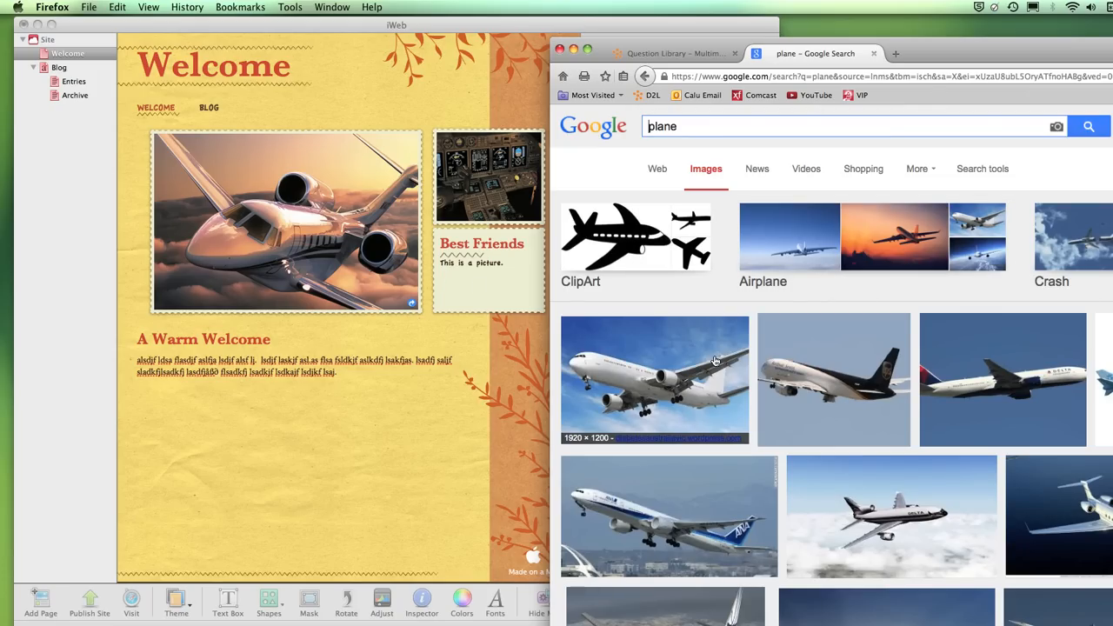
pyautogui.moveTo(713, 359); pyautogui.dragTo(463, 625)
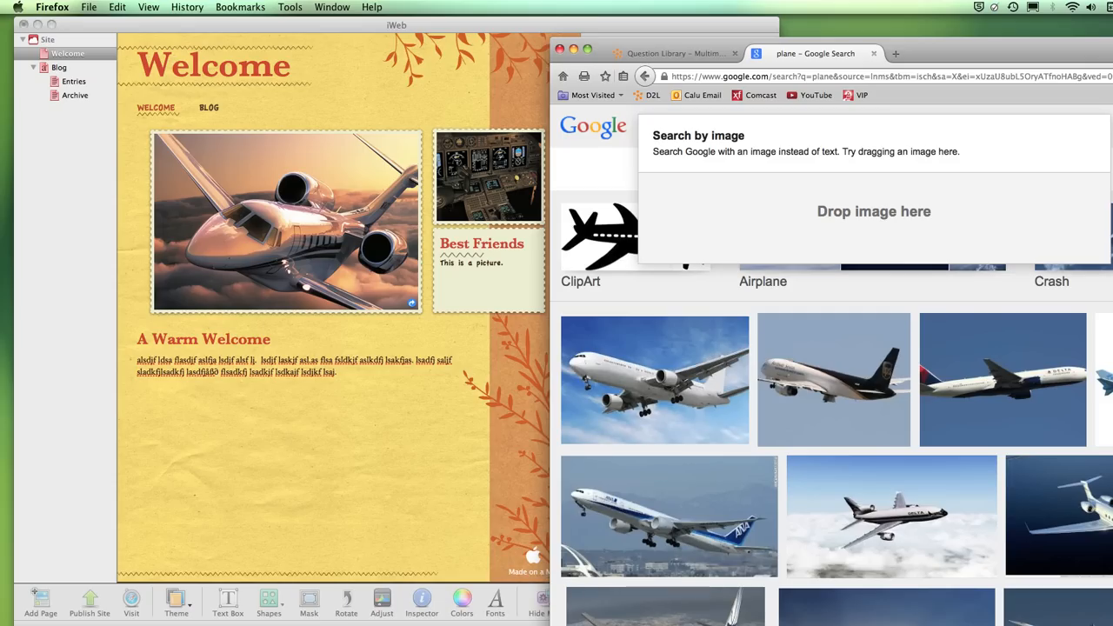
pyautogui.moveTo(464, 624); pyautogui.dragTo(343, 233)
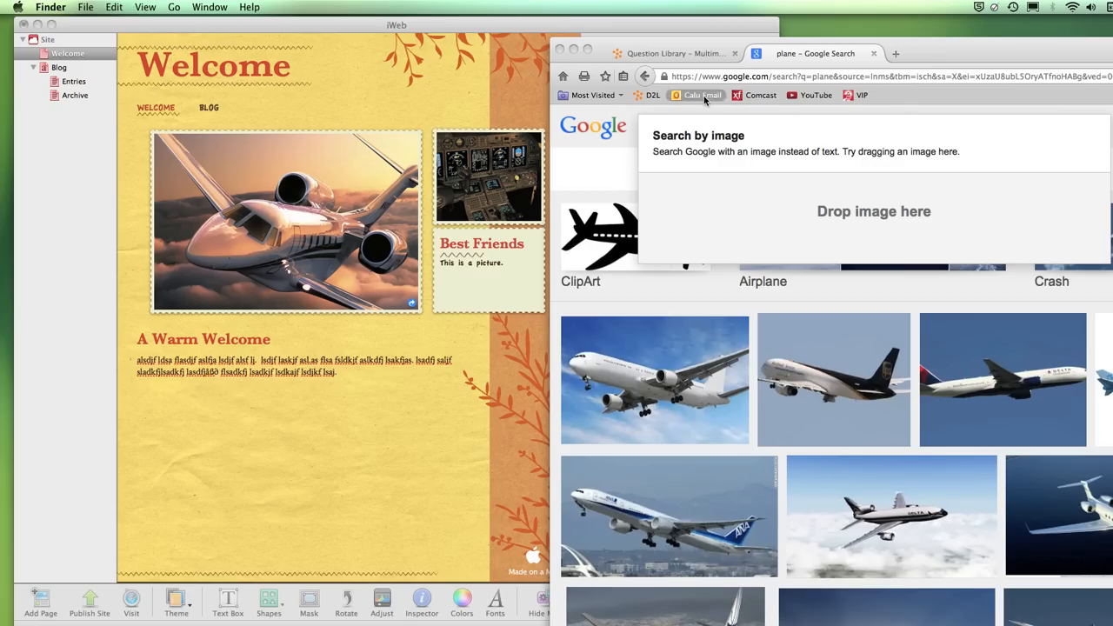
pyautogui.click(819, 396)
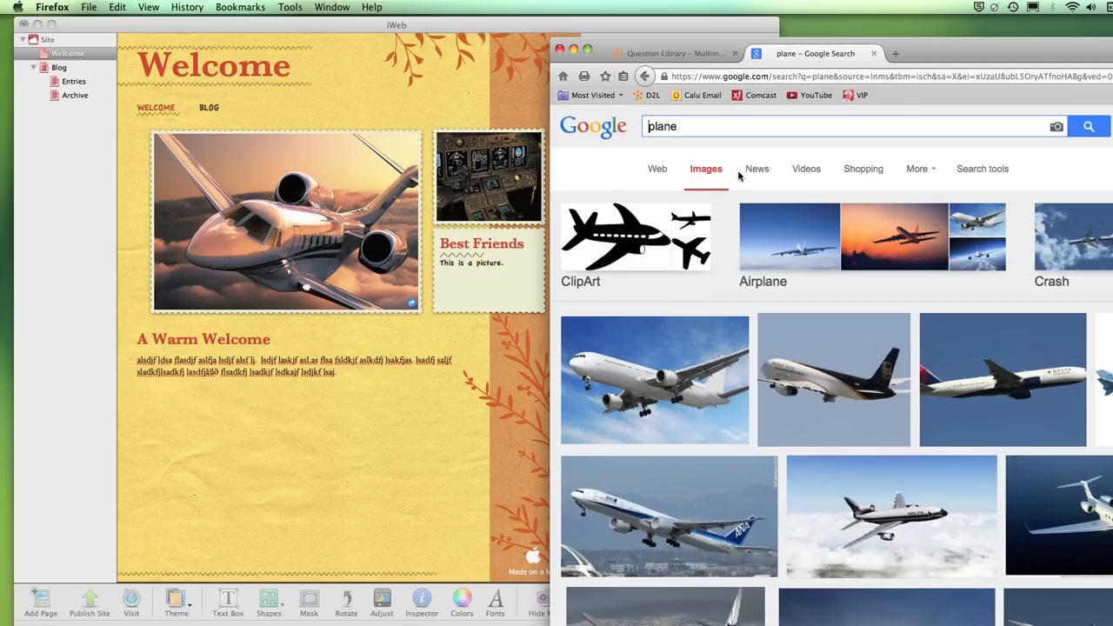
# - Filter Google Images to Photo type, search by the UPS plane image, and move Firefox aside
pyautogui.click(978, 170)
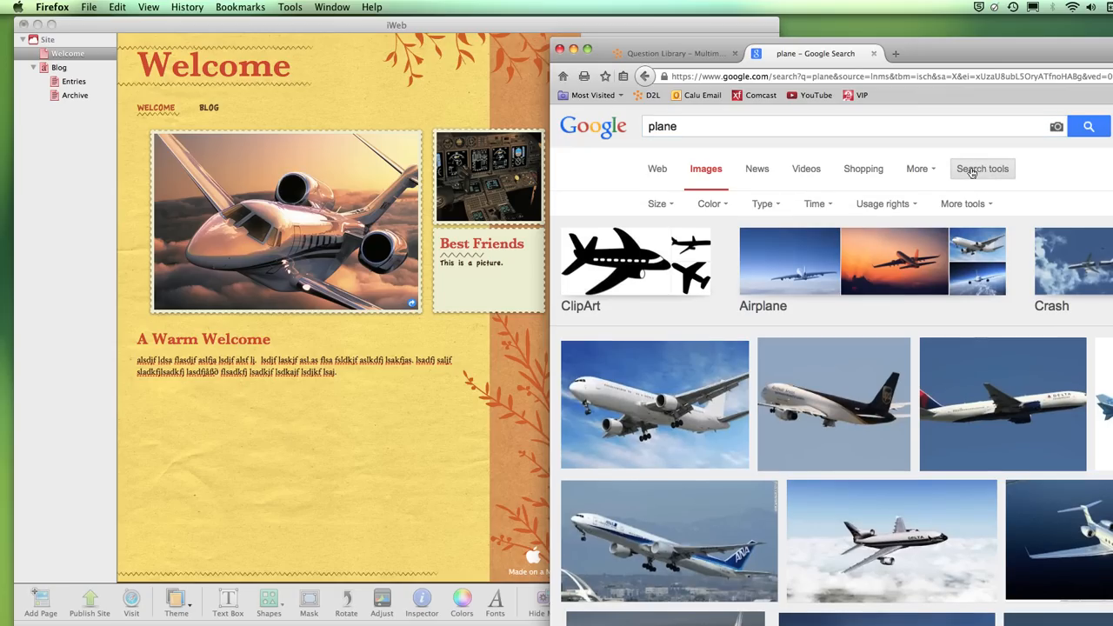
pyautogui.click(762, 205)
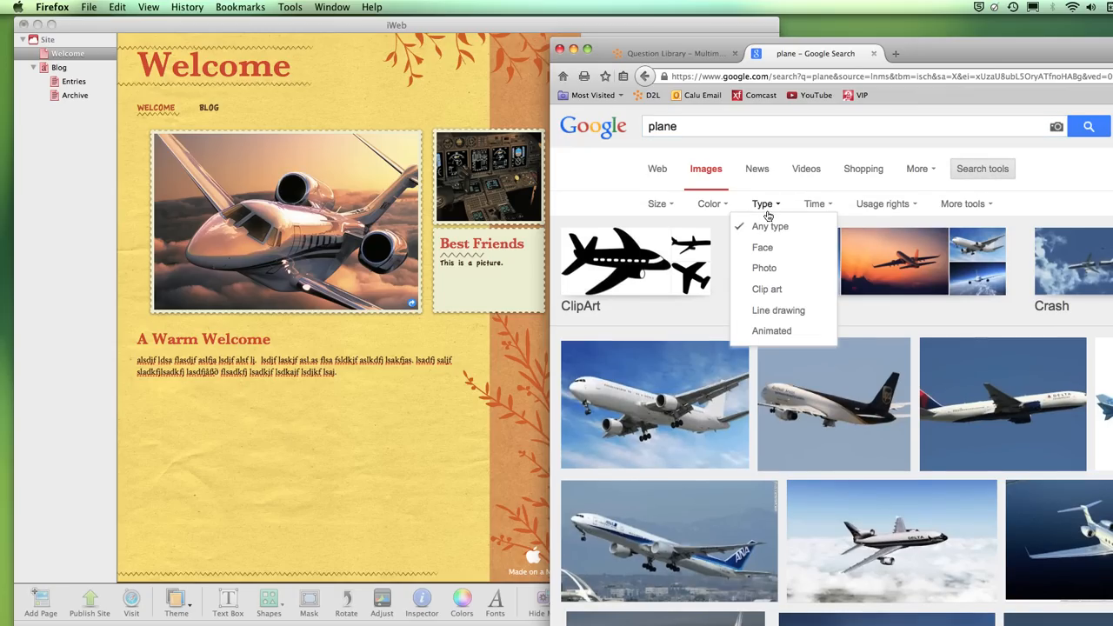
pyautogui.click(769, 269)
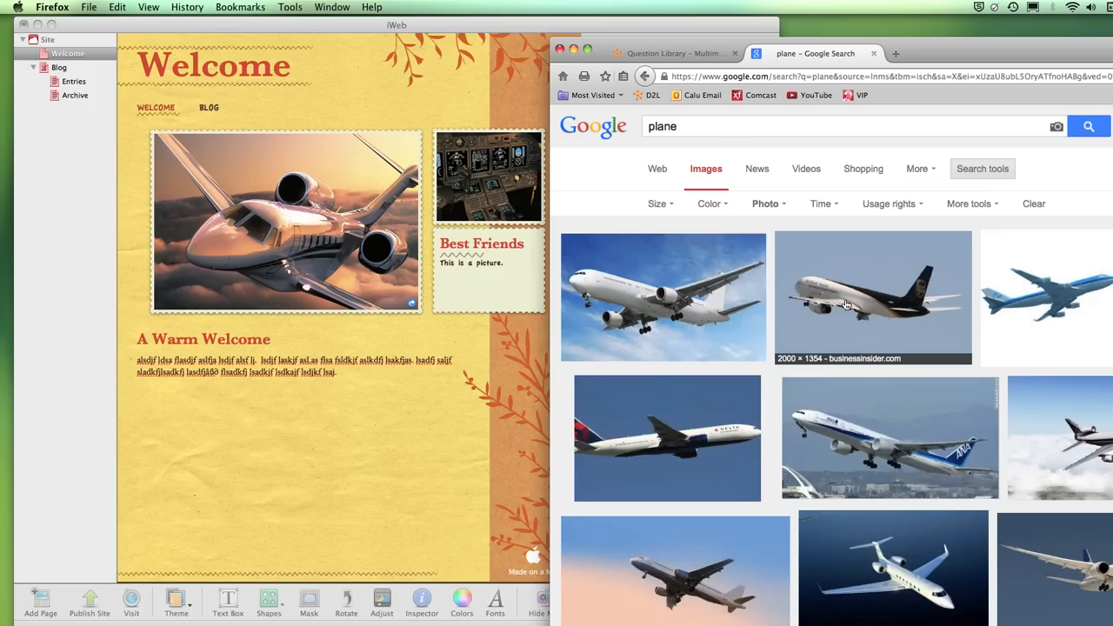
pyautogui.moveTo(846, 304); pyautogui.dragTo(826, 296)
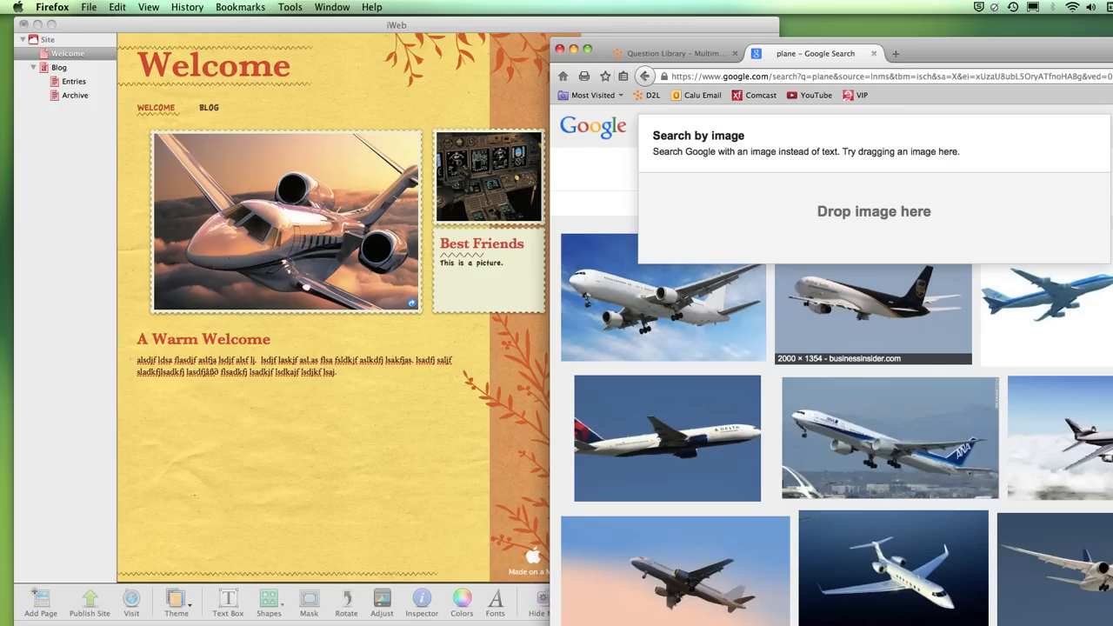
pyautogui.moveTo(671, 560); pyautogui.dragTo(850, 221)
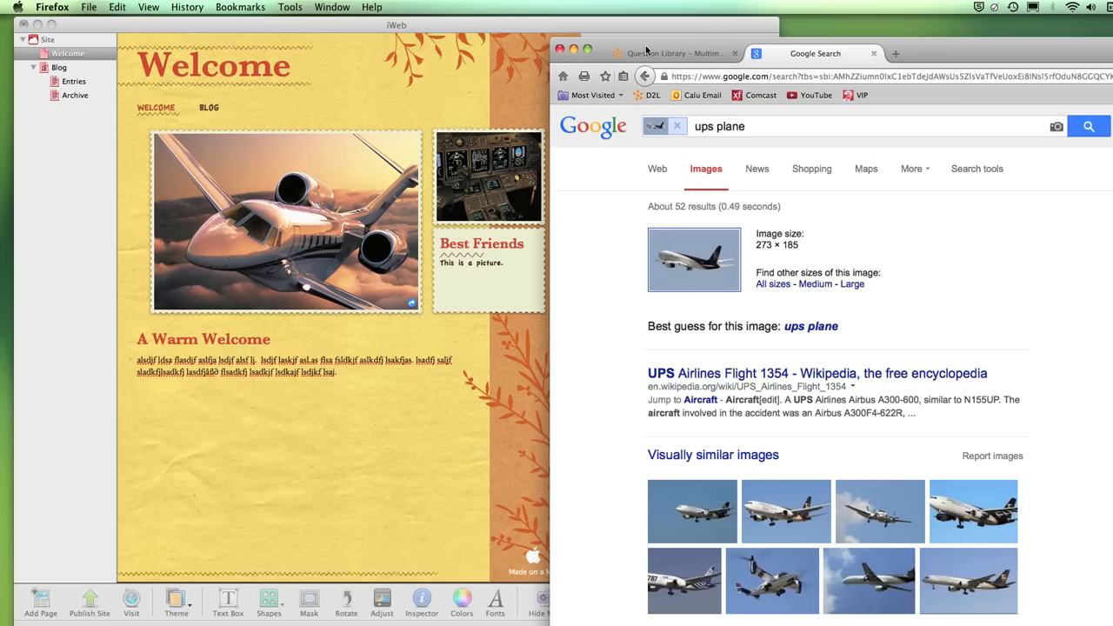
pyautogui.moveTo(646, 50); pyautogui.dragTo(912, 28)
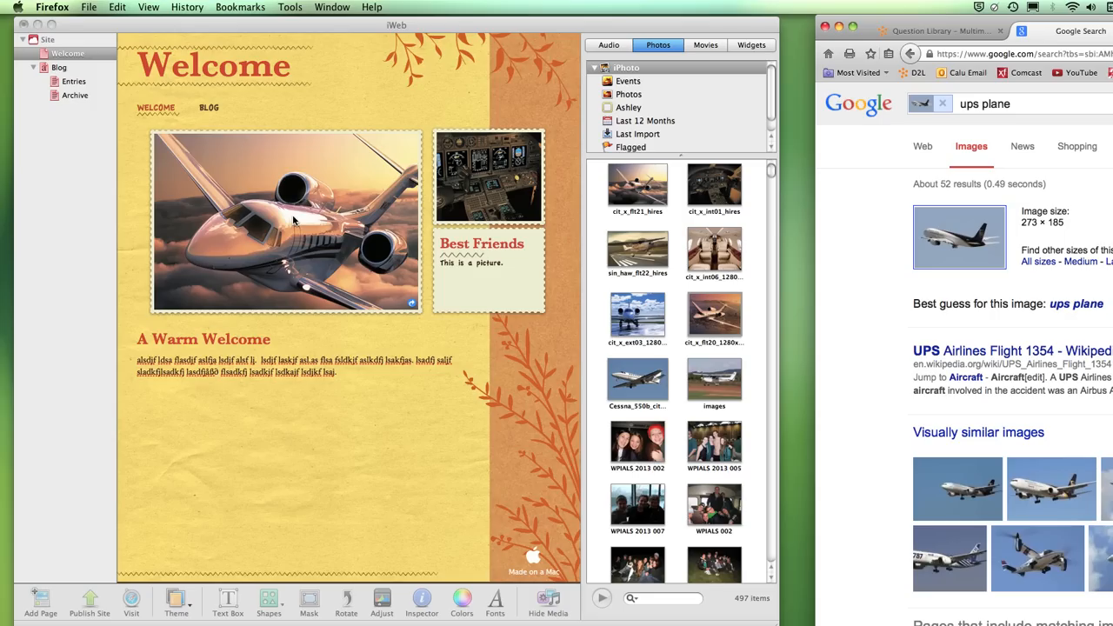
# - Deselect the jet photo and show the Site Publishing Settings, set to MobileMe
pyautogui.click(324, 191)
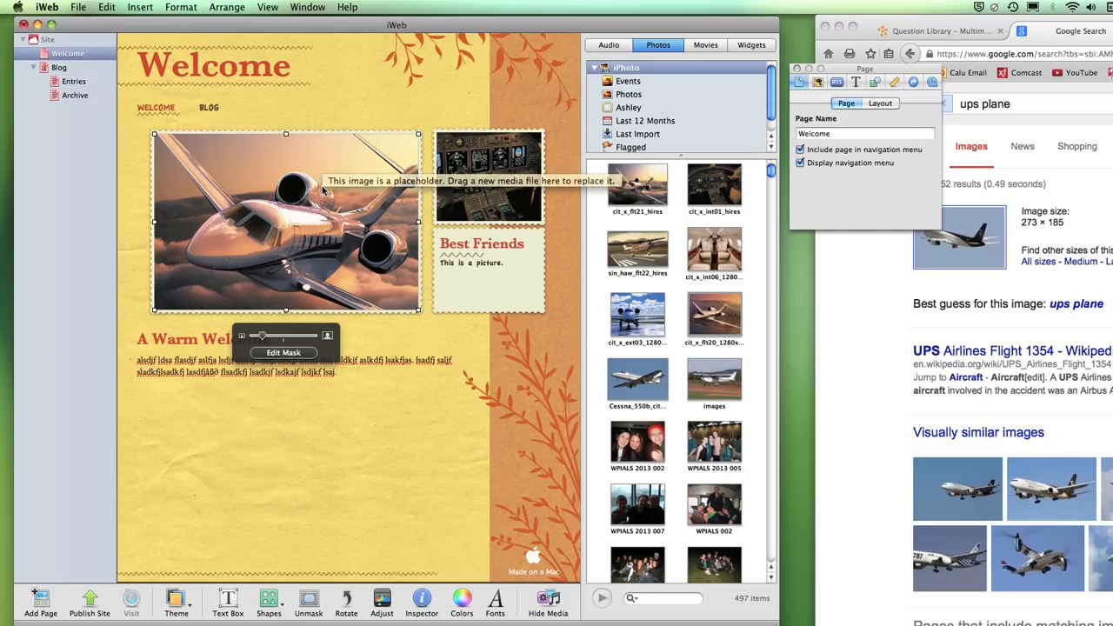
pyautogui.click(394, 472)
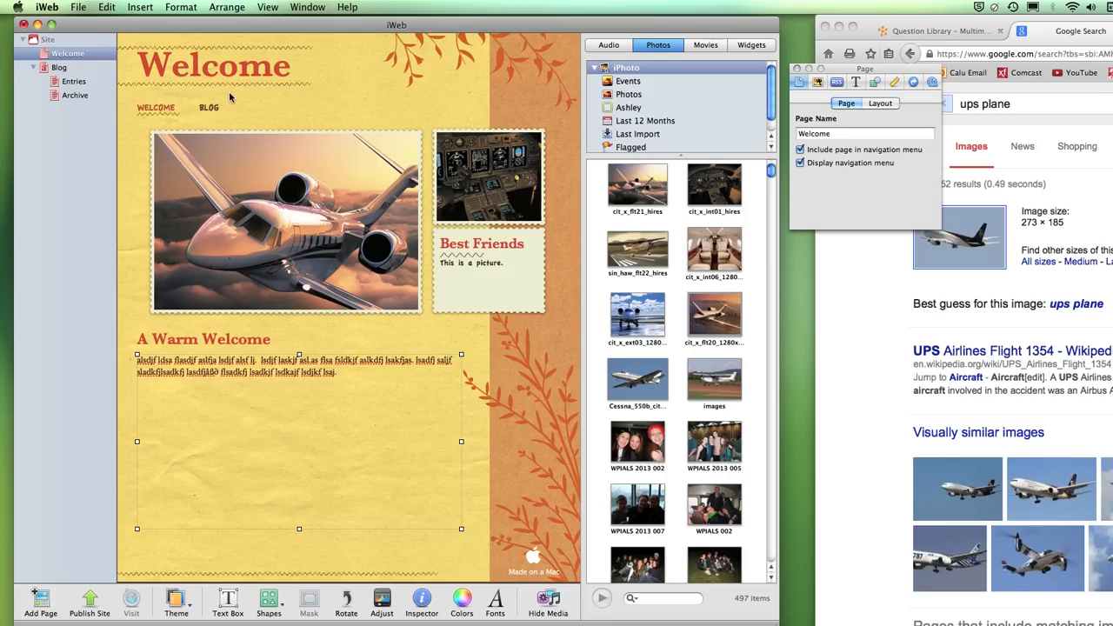
pyautogui.click(37, 41)
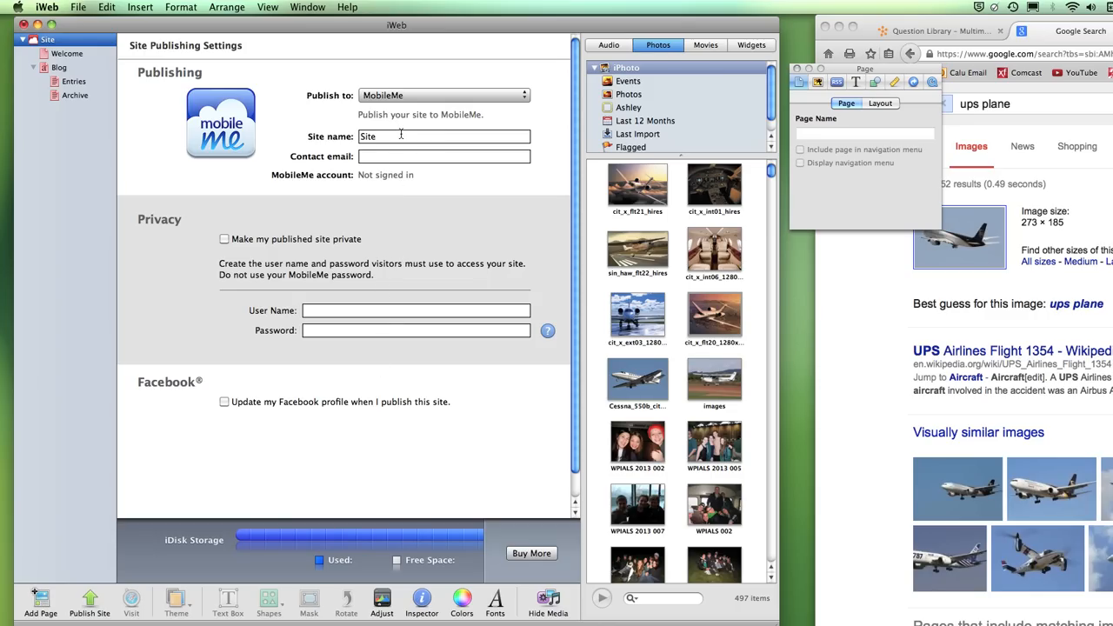
# - Switch the Publish to destination to FTP Server and rename the site to MySite
pyautogui.click(452, 95)
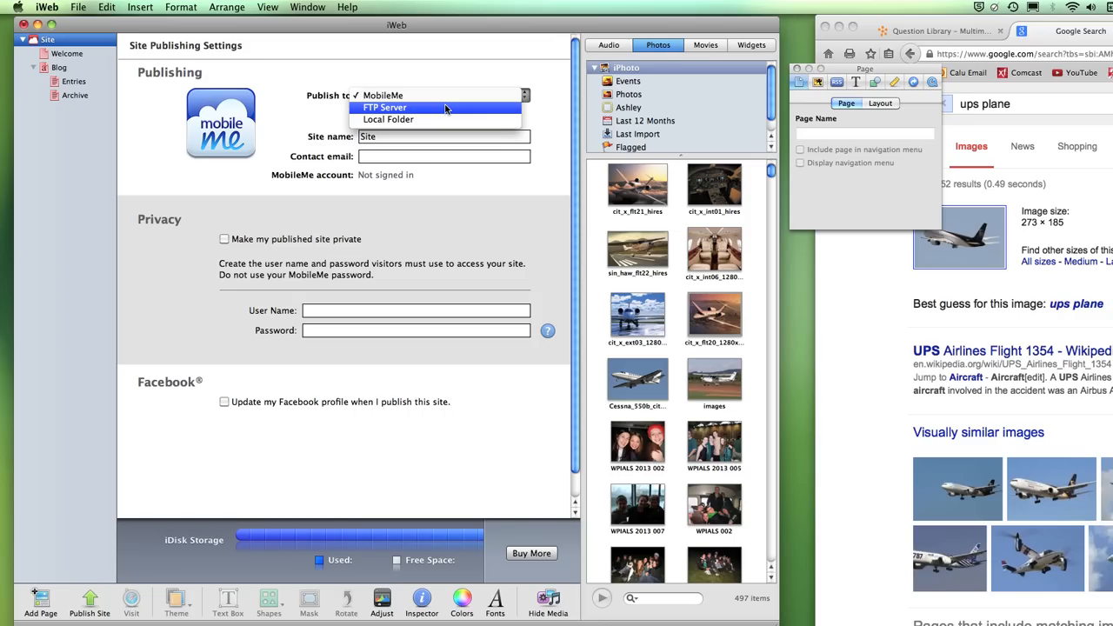
pyautogui.click(446, 108)
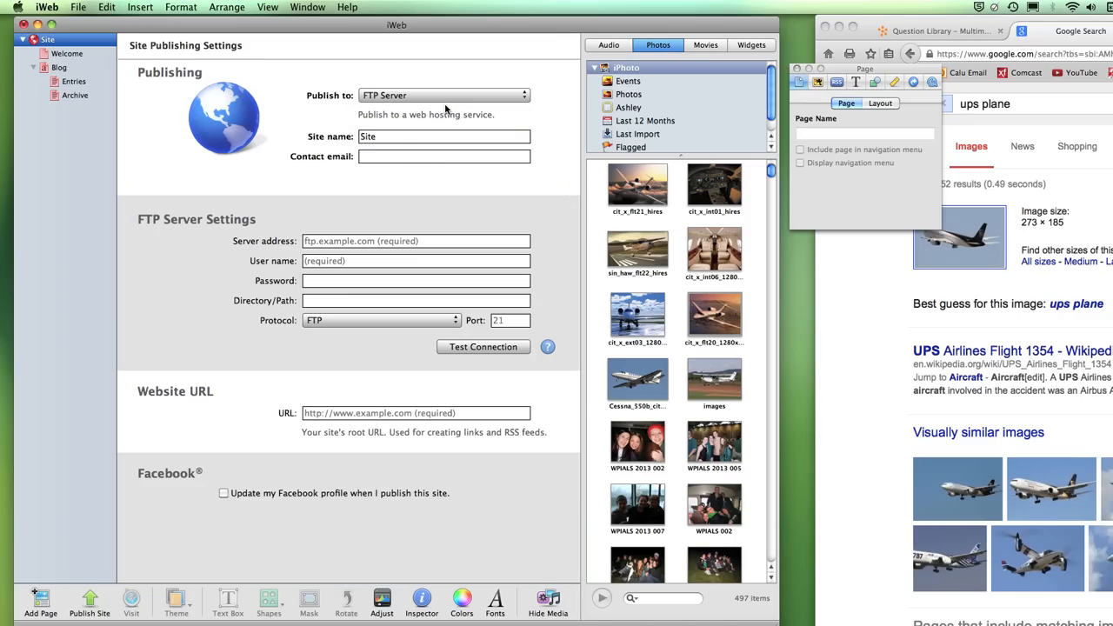
pyautogui.doubleClick(392, 141)
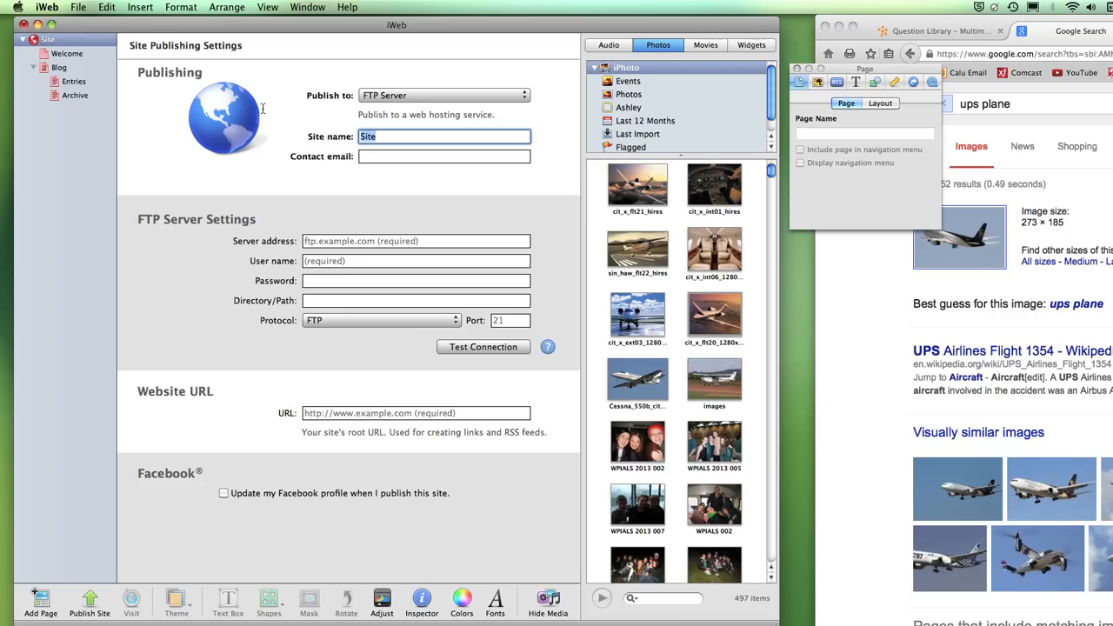
pyautogui.write('MySite')
pyautogui.click(390, 160)
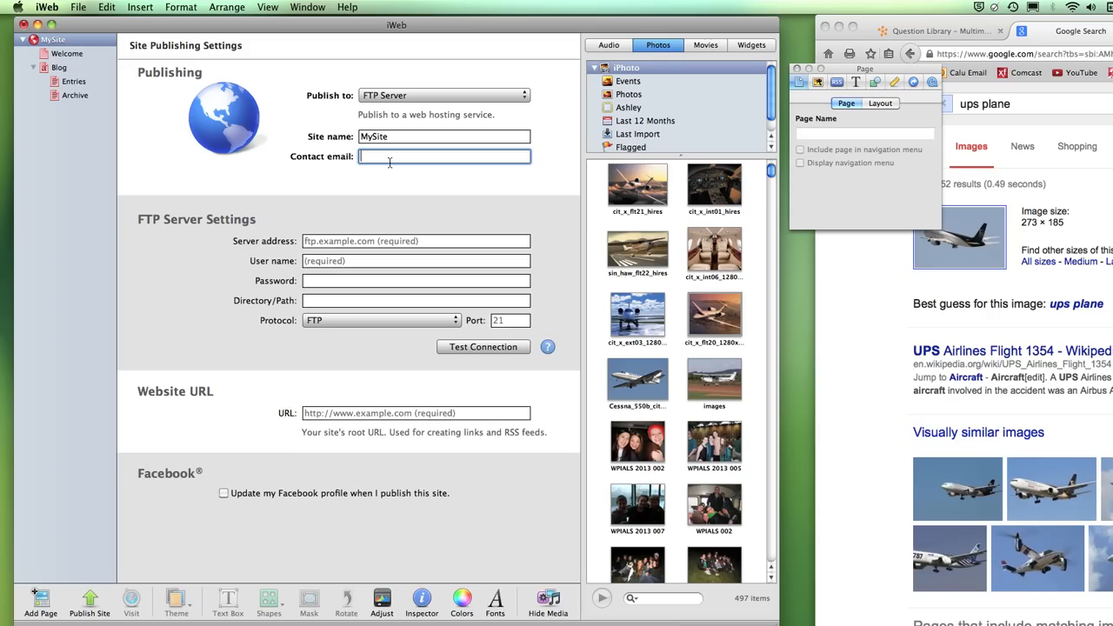
# - Enter students.calu.edu as the FTP server address and fill in the account user name
pyautogui.click(336, 242)
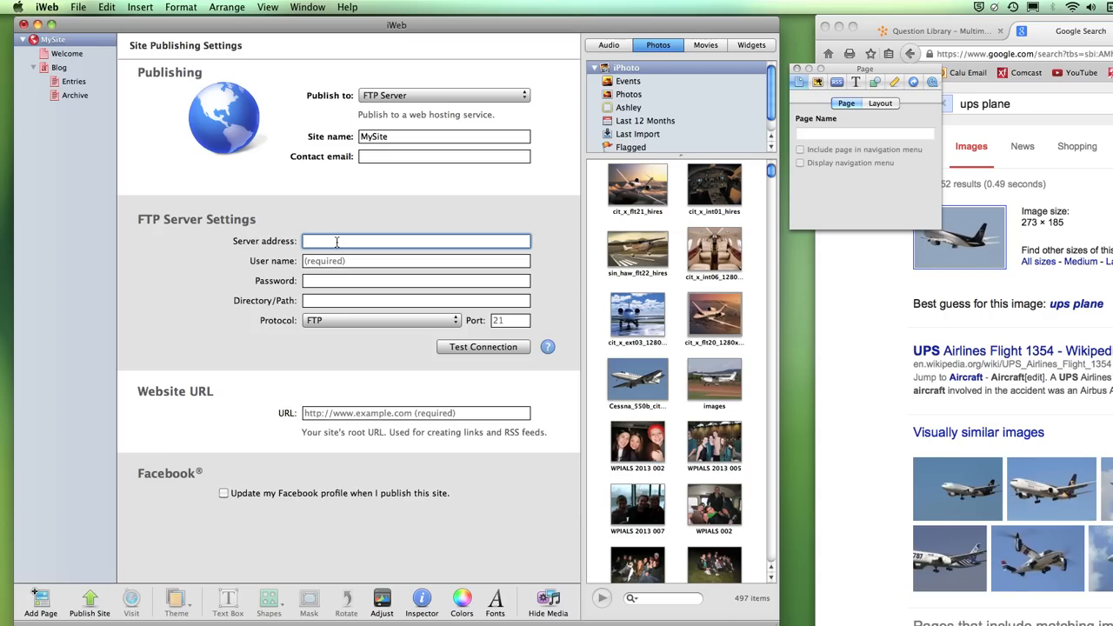
pyautogui.write('students.calu.edu')
pyautogui.click(335, 264)
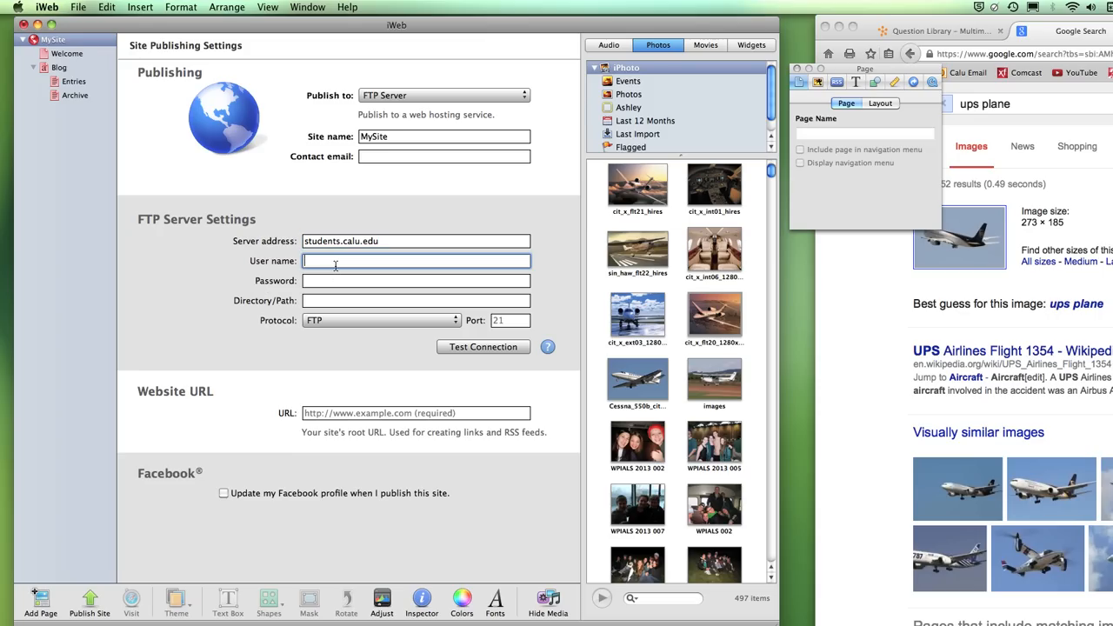
pyautogui.write('calupa/abc1234')
pyautogui.click(346, 281)
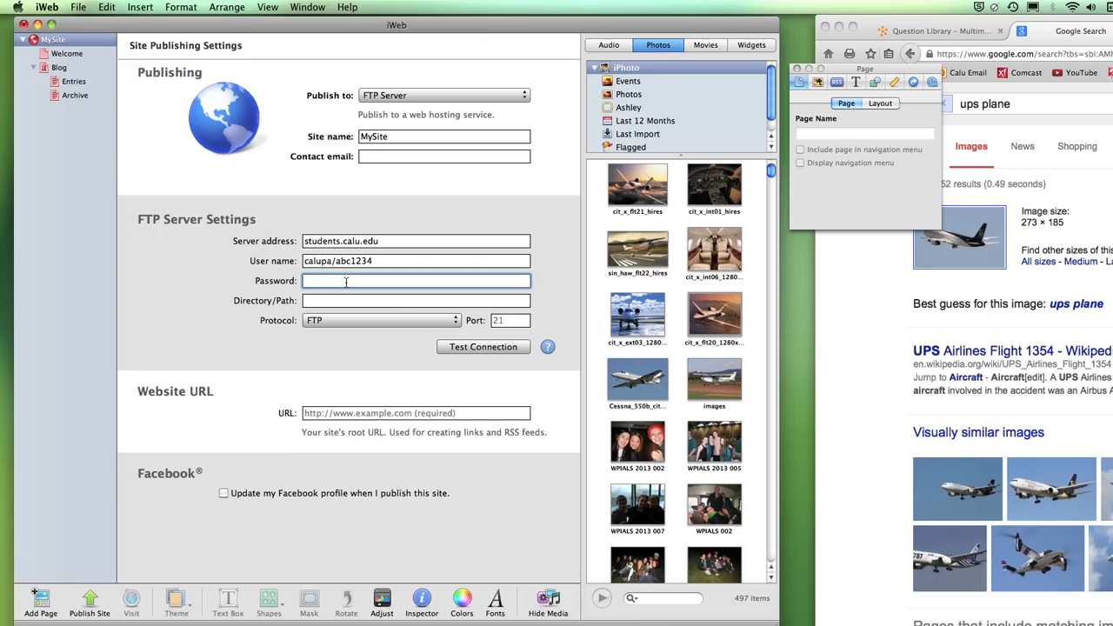
pyautogui.moveTo(375, 261); pyautogui.dragTo(339, 263)
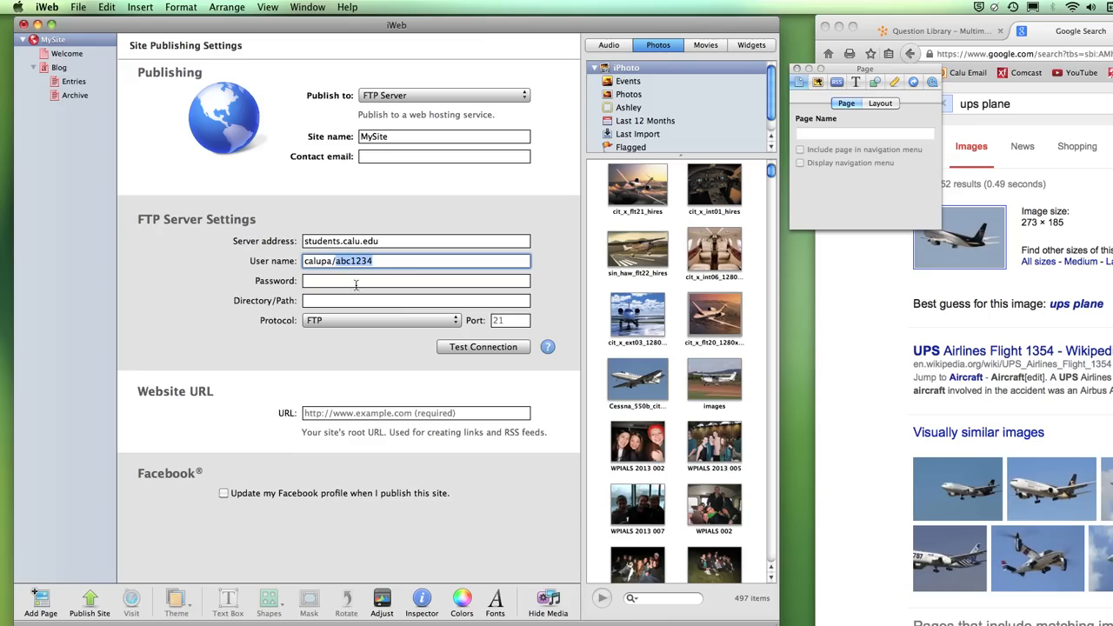
pyautogui.click(352, 281)
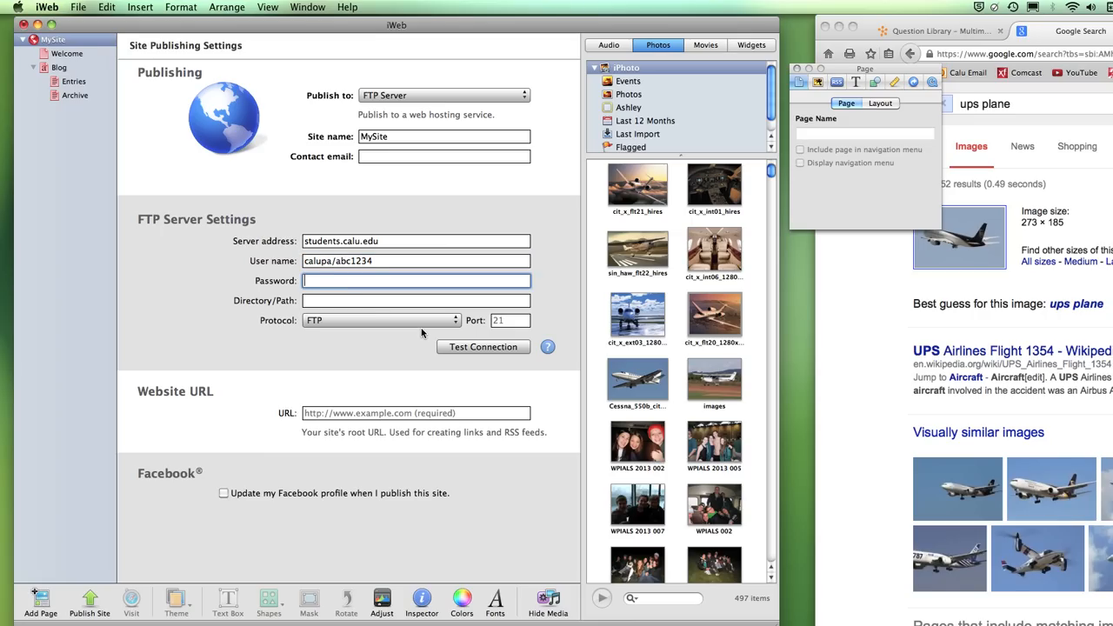
pyautogui.click(358, 302)
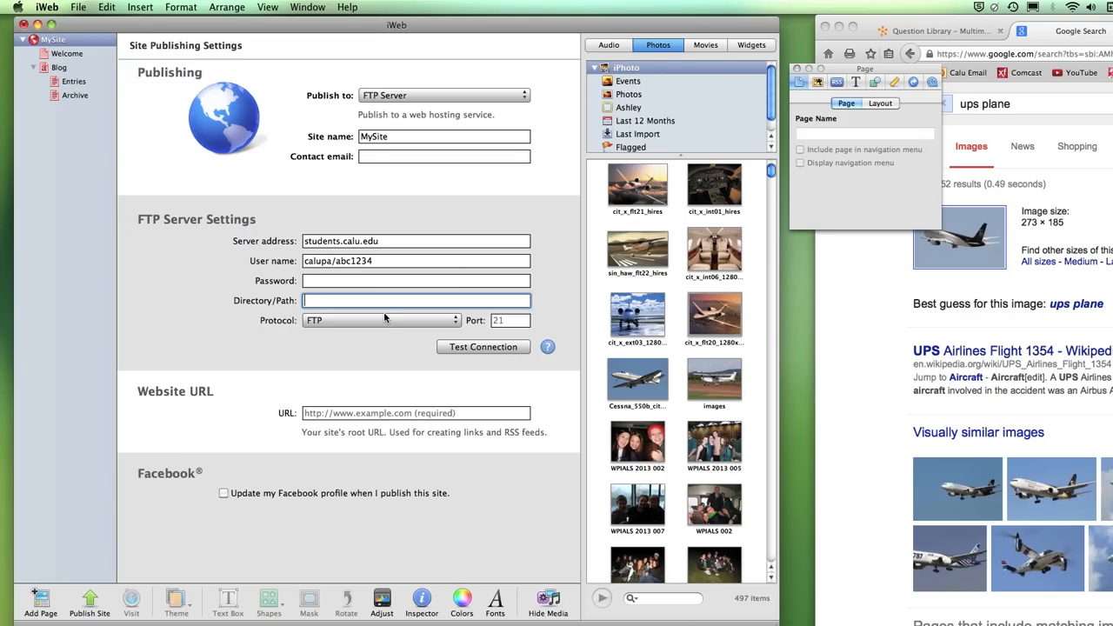
pyautogui.click(390, 413)
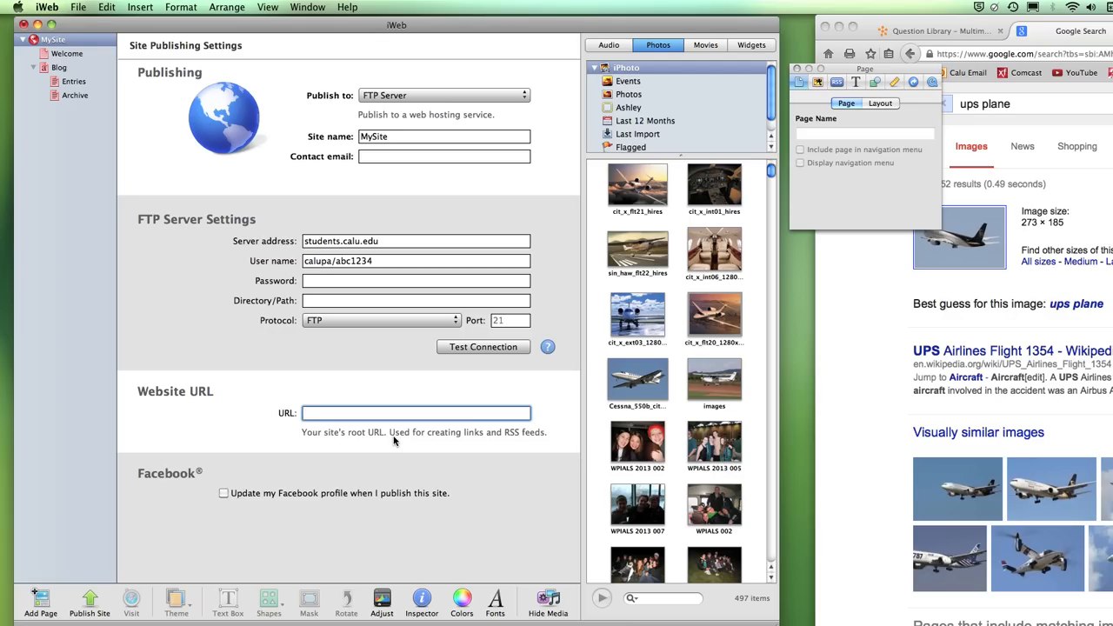
pyautogui.write('http://students.calu.edu/')
pyautogui.moveTo(383, 260); pyautogui.dragTo(335, 261)
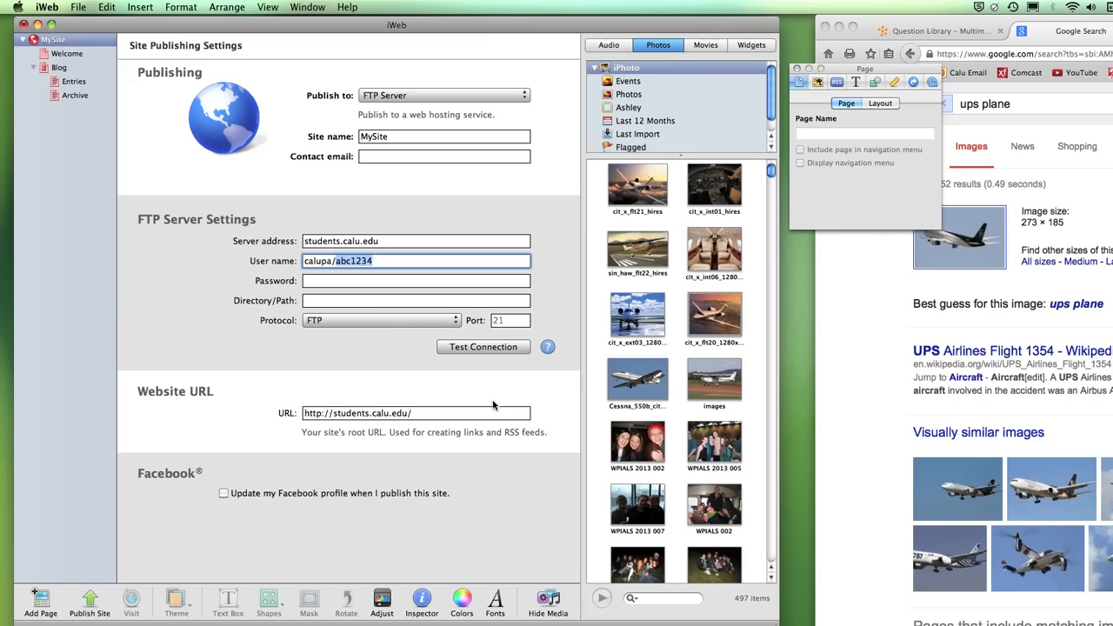
pyautogui.write('abc')
pyautogui.click(442, 417)
pyautogui.click(376, 262)
pyautogui.write('1234')
pyautogui.click(419, 417)
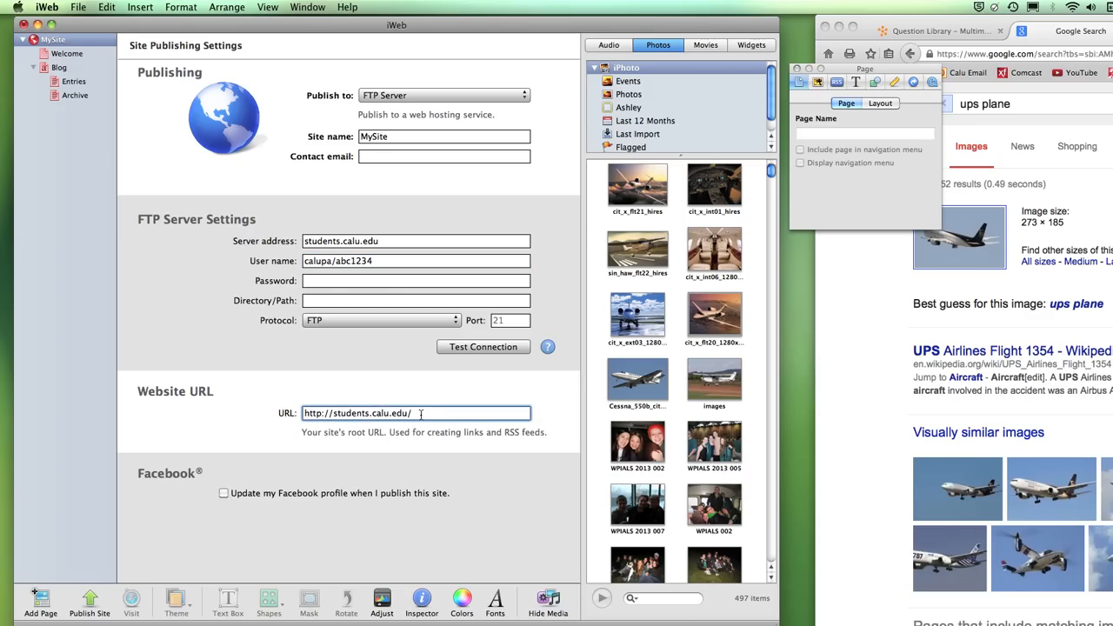
pyautogui.write('abc1234')
pyautogui.doubleClick(401, 140)
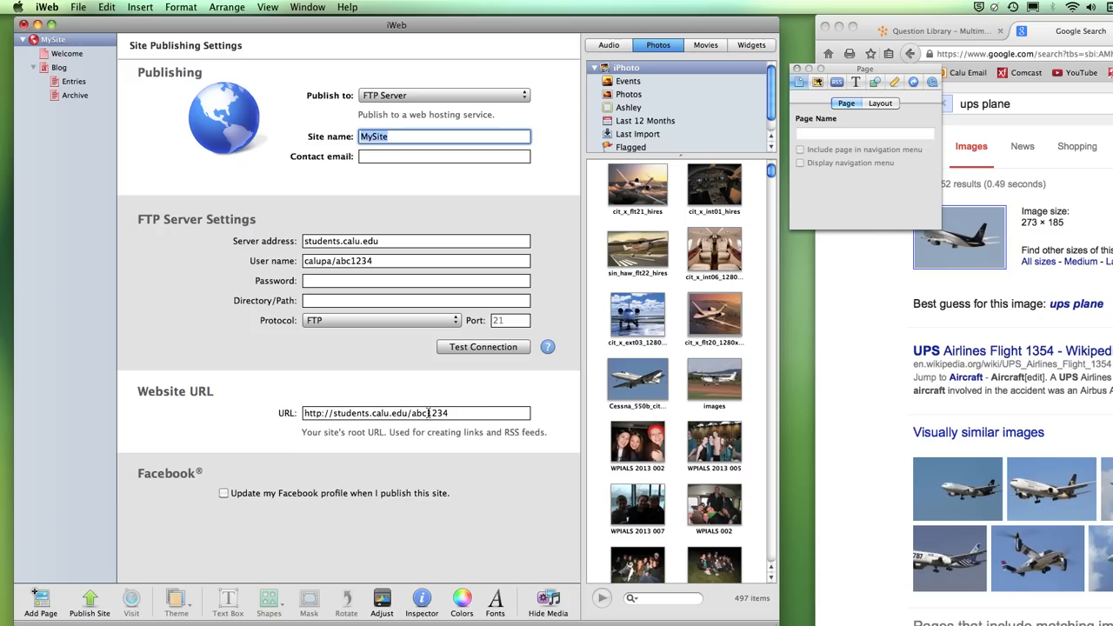
pyautogui.click(452, 95)
# - Publish MySite to Local Folder in a new Desktop folder named test
pyautogui.click(438, 108)
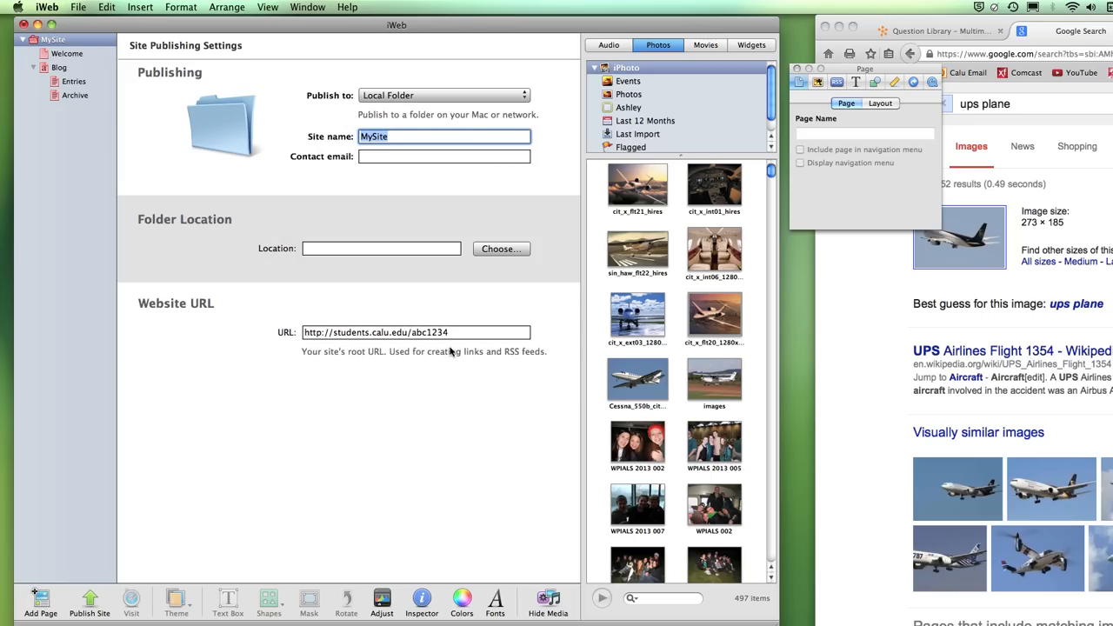
pyautogui.click(497, 253)
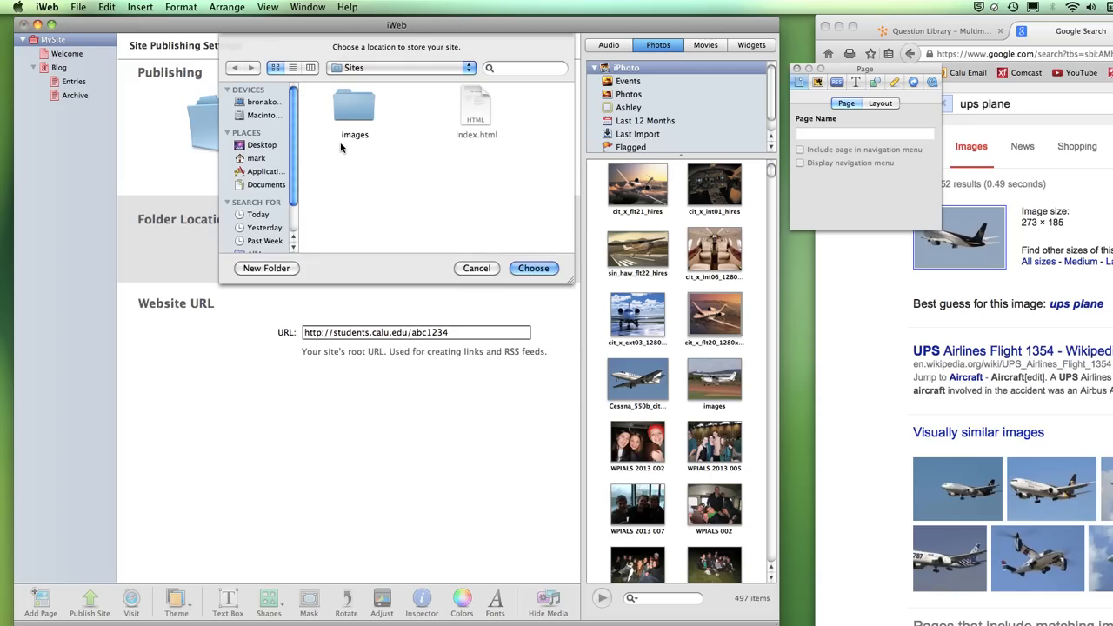
pyautogui.click(262, 145)
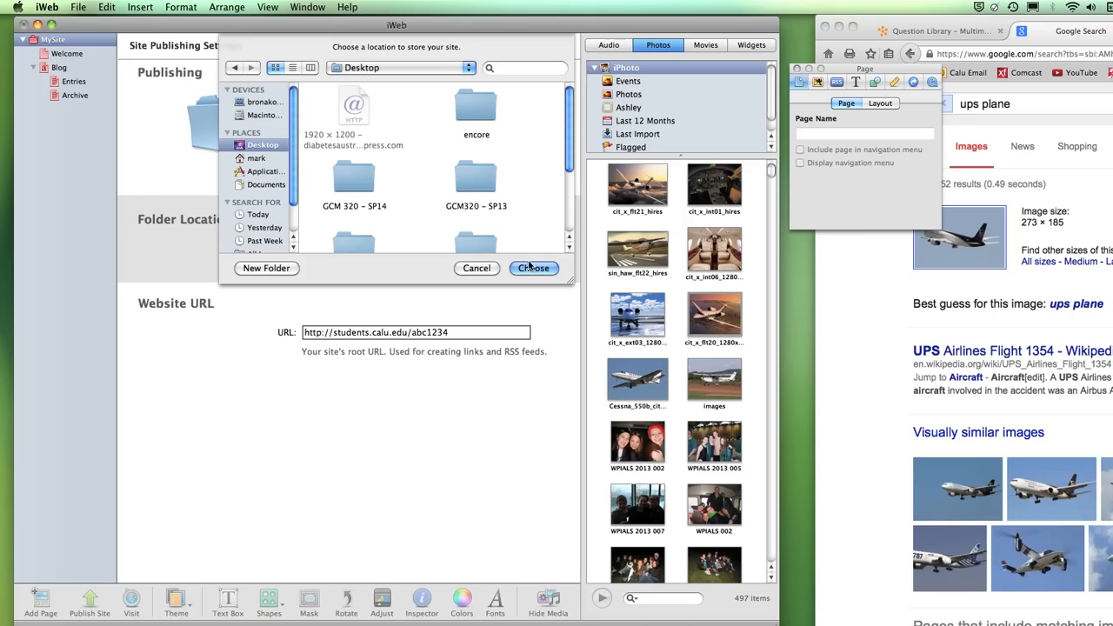
pyautogui.click(266, 268)
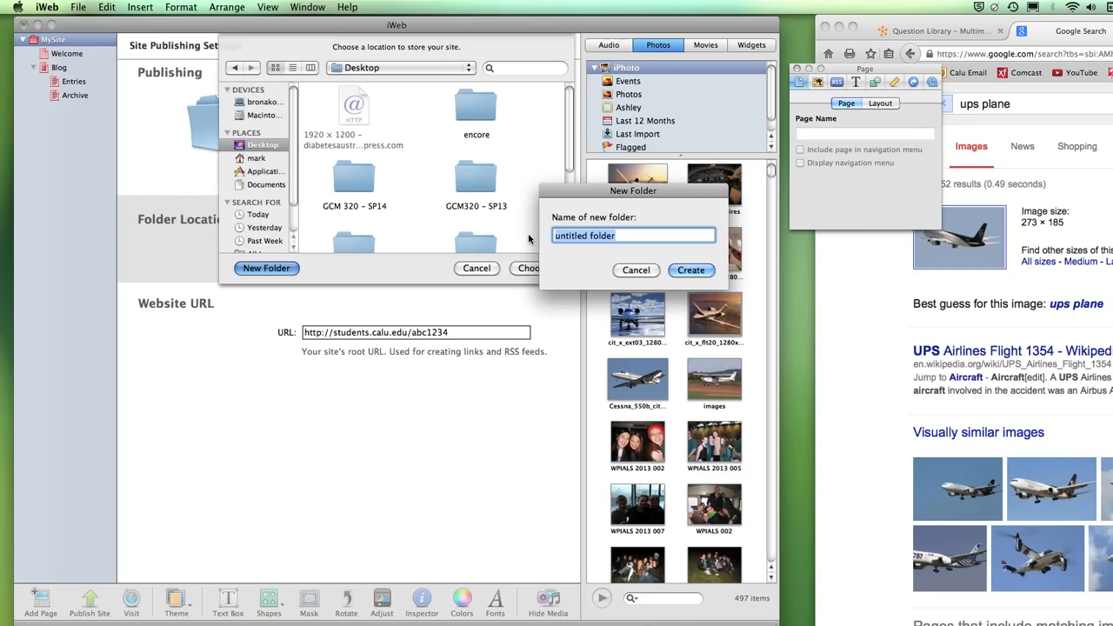
pyautogui.write('test')
pyautogui.press('Return')
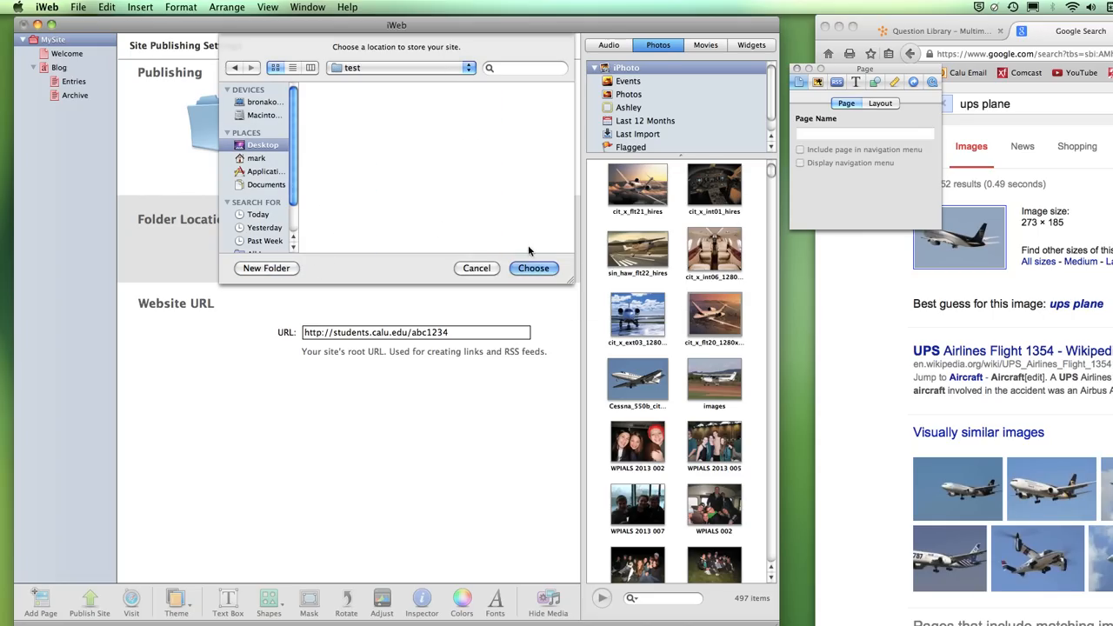
pyautogui.click(531, 267)
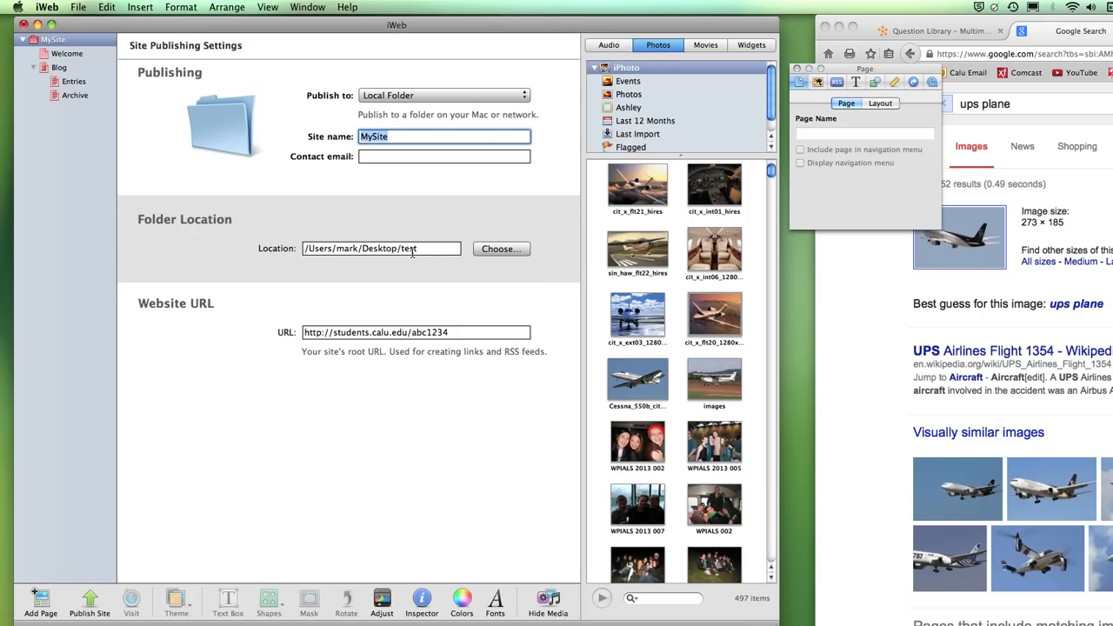
pyautogui.click(89, 598)
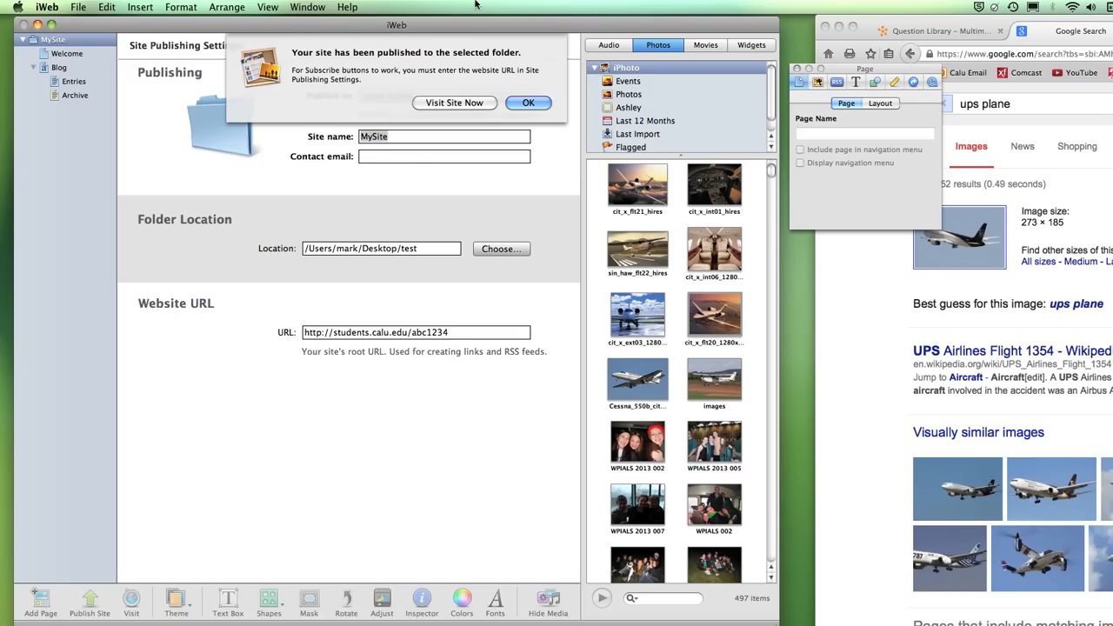
# - View the published site in Firefox and highlight its local file address
pyautogui.click(454, 103)
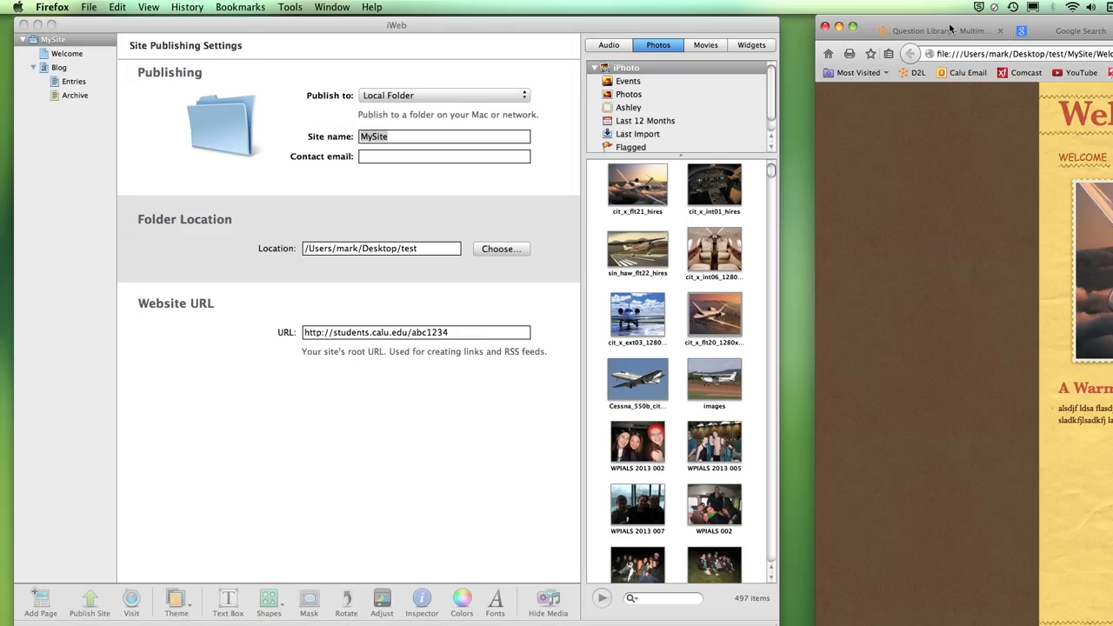
pyautogui.moveTo(1112, 20); pyautogui.dragTo(402, 20)
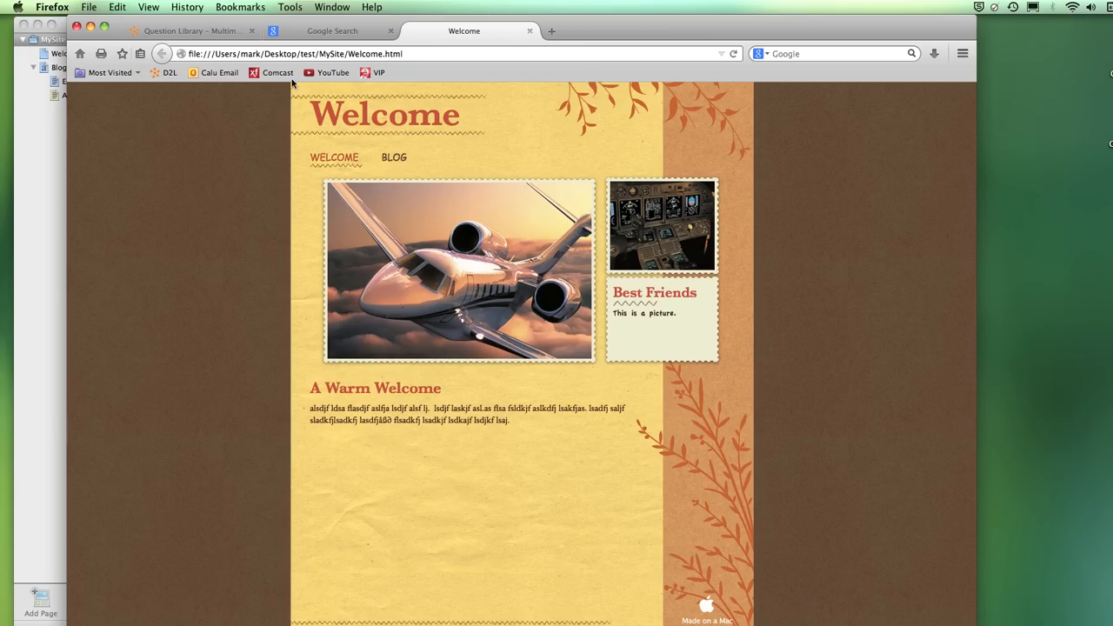
pyautogui.moveTo(189, 54); pyautogui.dragTo(413, 55)
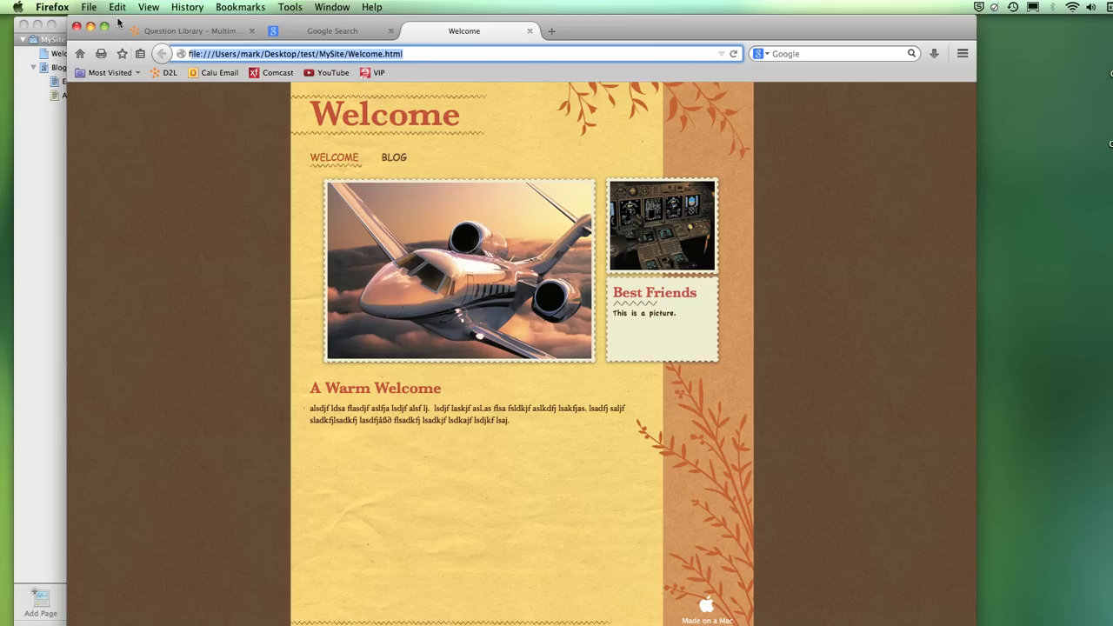
# - Close the welcome and image-search tabs and move Firefox aside to reveal iWeb
pyautogui.moveTo(118, 21); pyautogui.dragTo(398, 68)
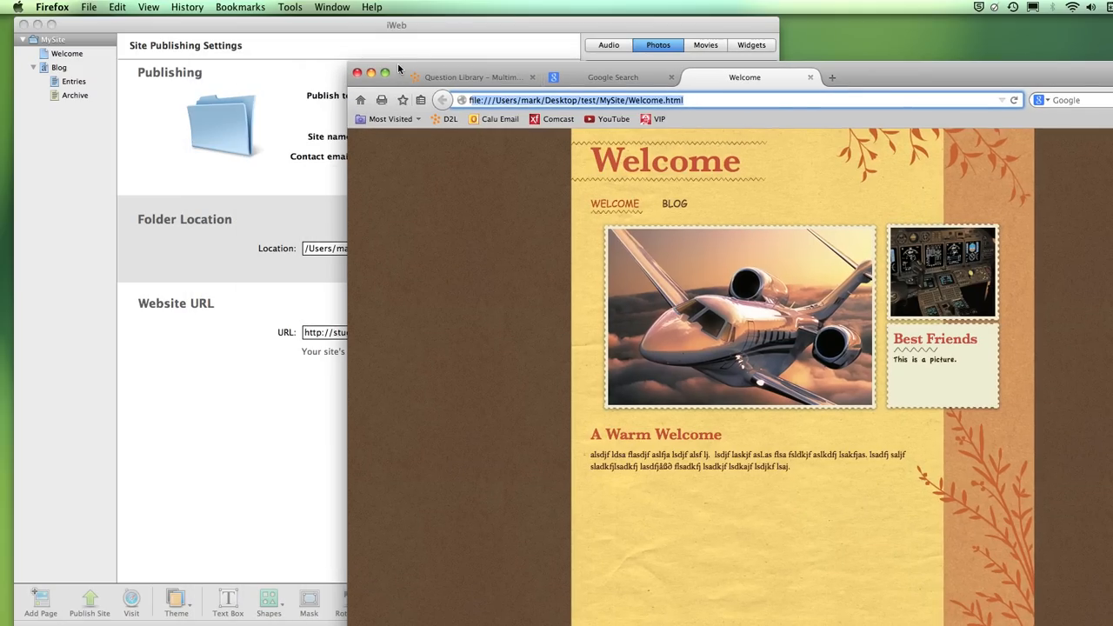
pyautogui.click(809, 79)
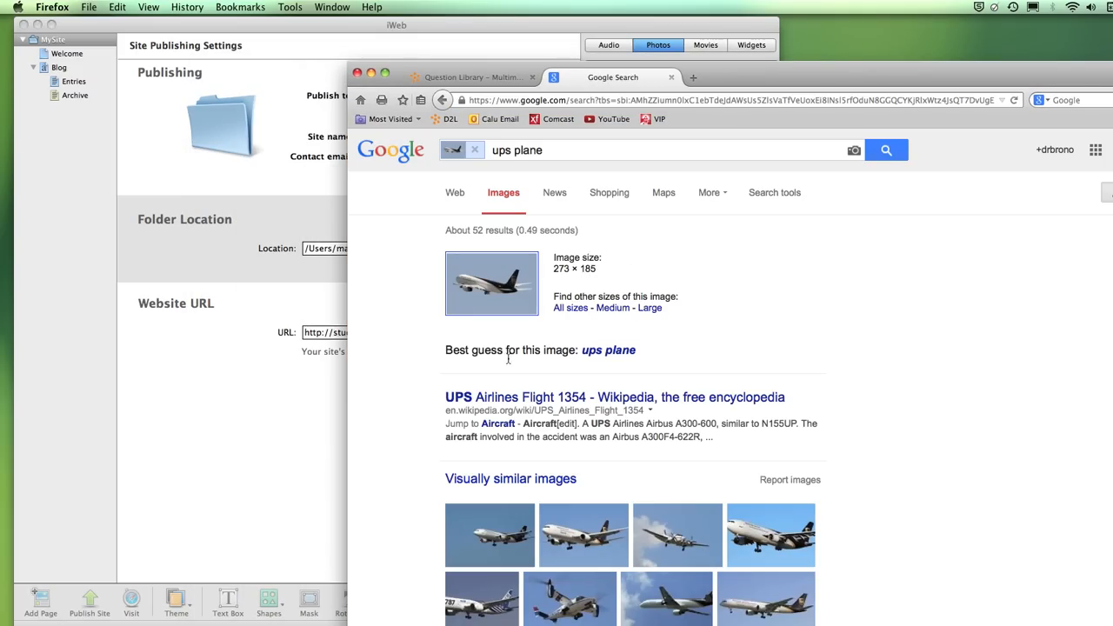
pyautogui.click(670, 78)
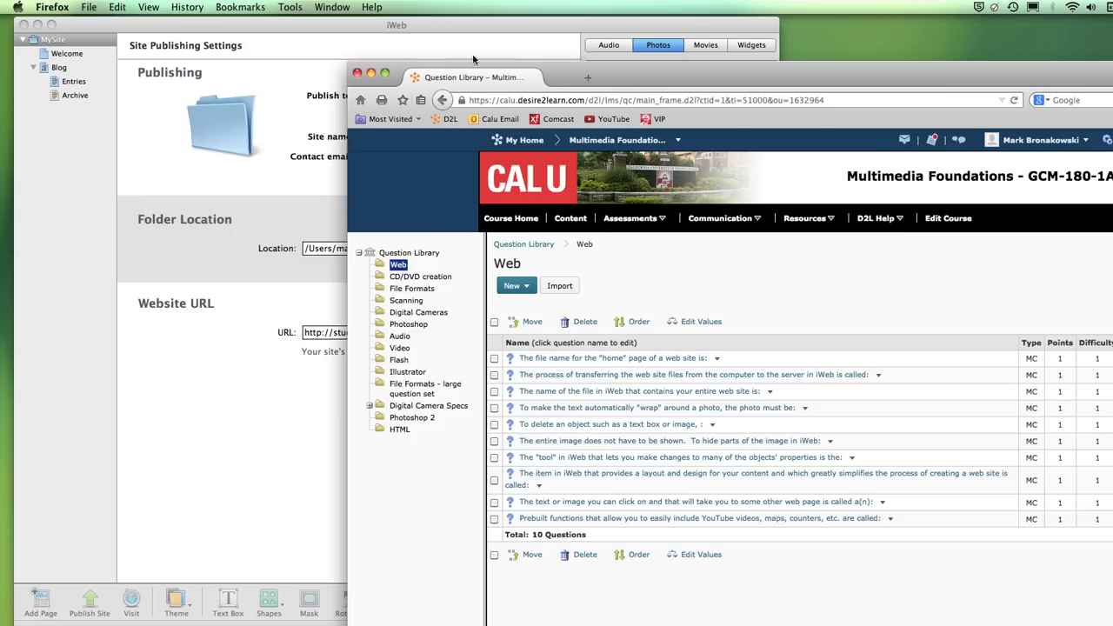
pyautogui.moveTo(390, 60); pyautogui.dragTo(1112, 131)
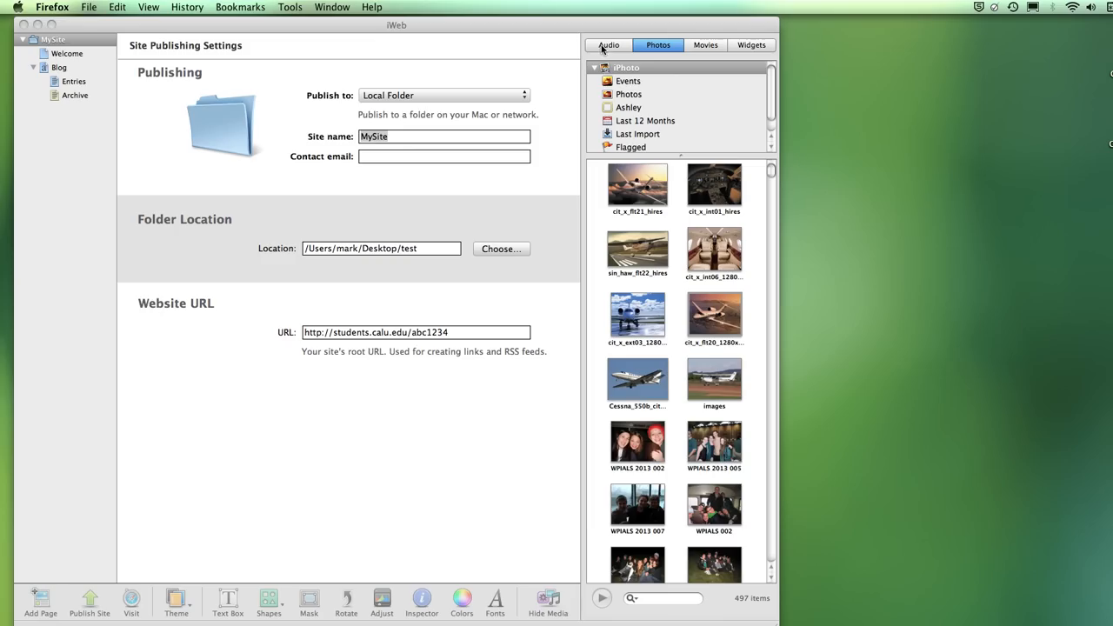
# - Bring iWeb forward, show the Widgets collection, and set publishing back to FTP Server
pyautogui.click(79, 63)
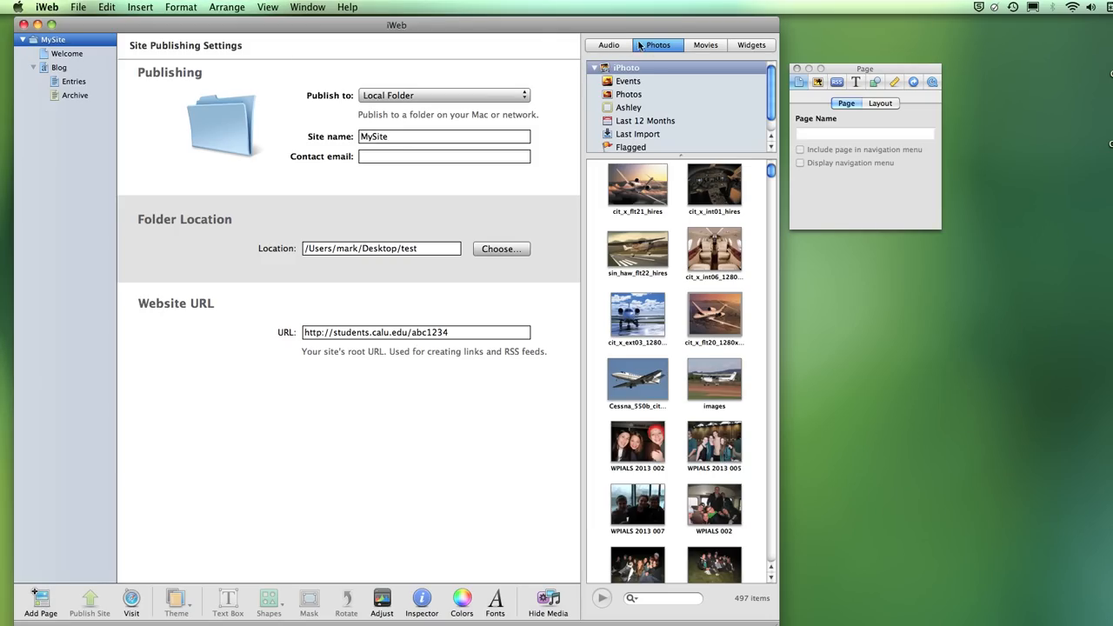
pyautogui.click(740, 50)
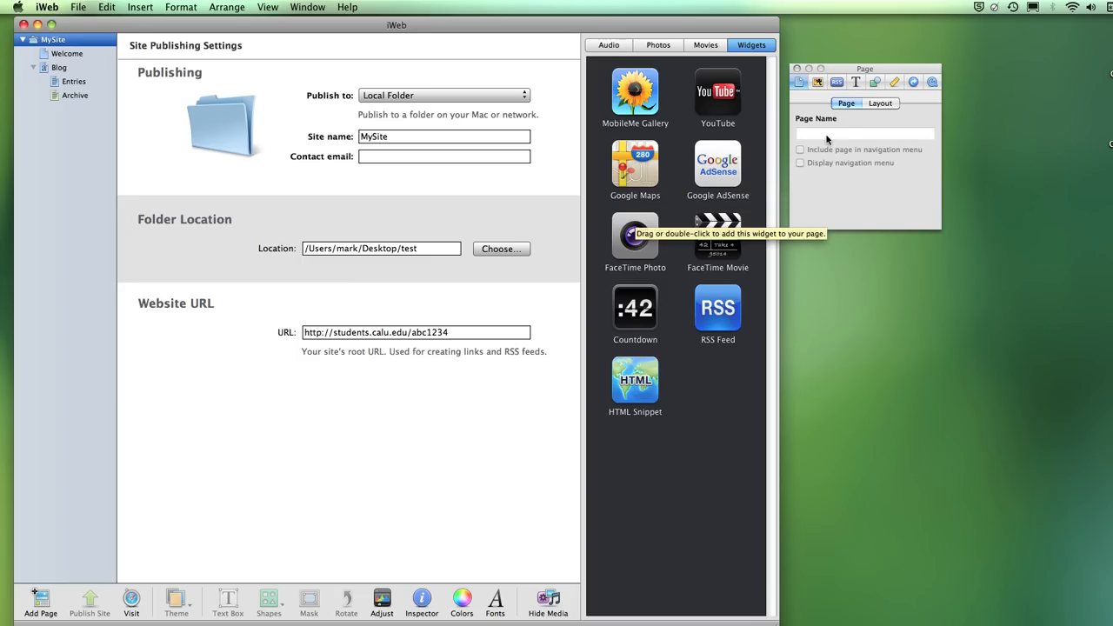
pyautogui.click(525, 96)
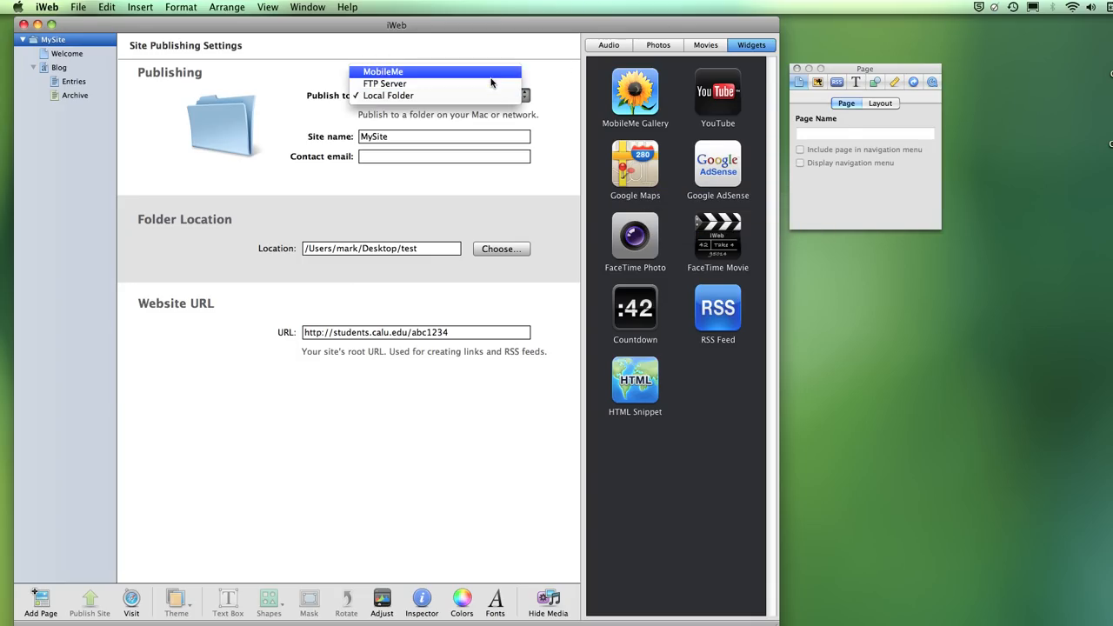
pyautogui.click(491, 80)
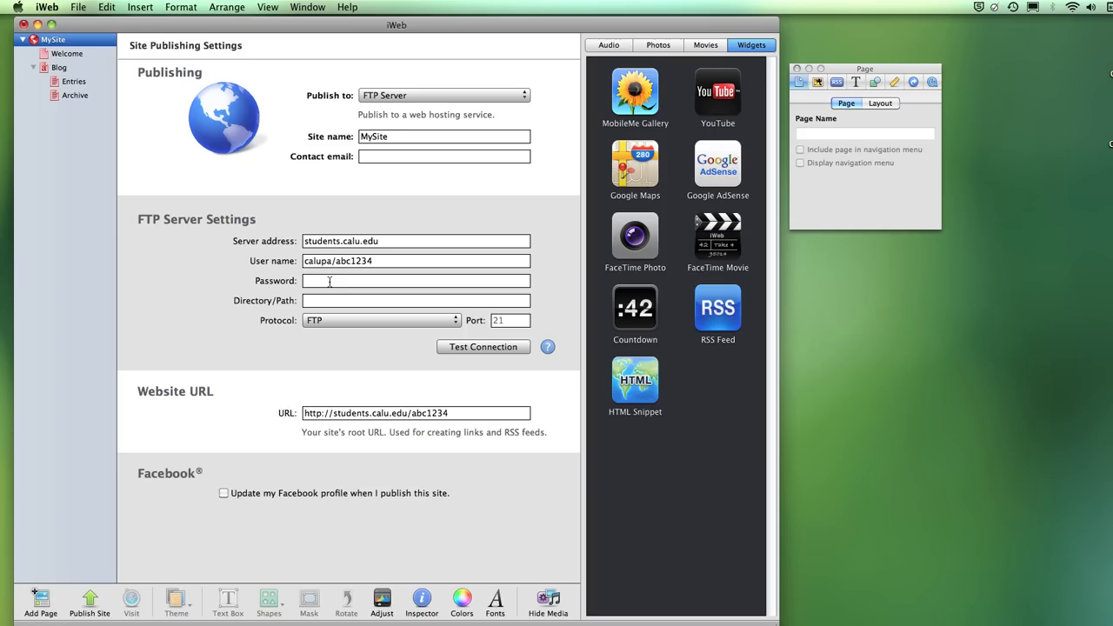
# - Save the site with File > Save, then quit iWeb
pyautogui.moveTo(164, 27); pyautogui.dragTo(163, 27)
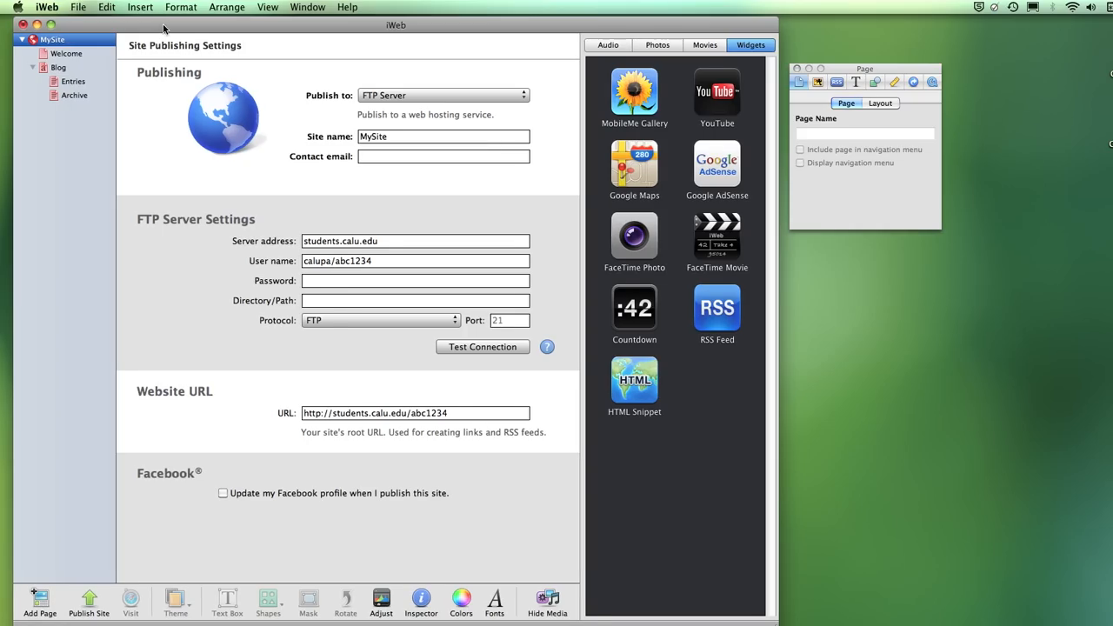
pyautogui.click(82, 9)
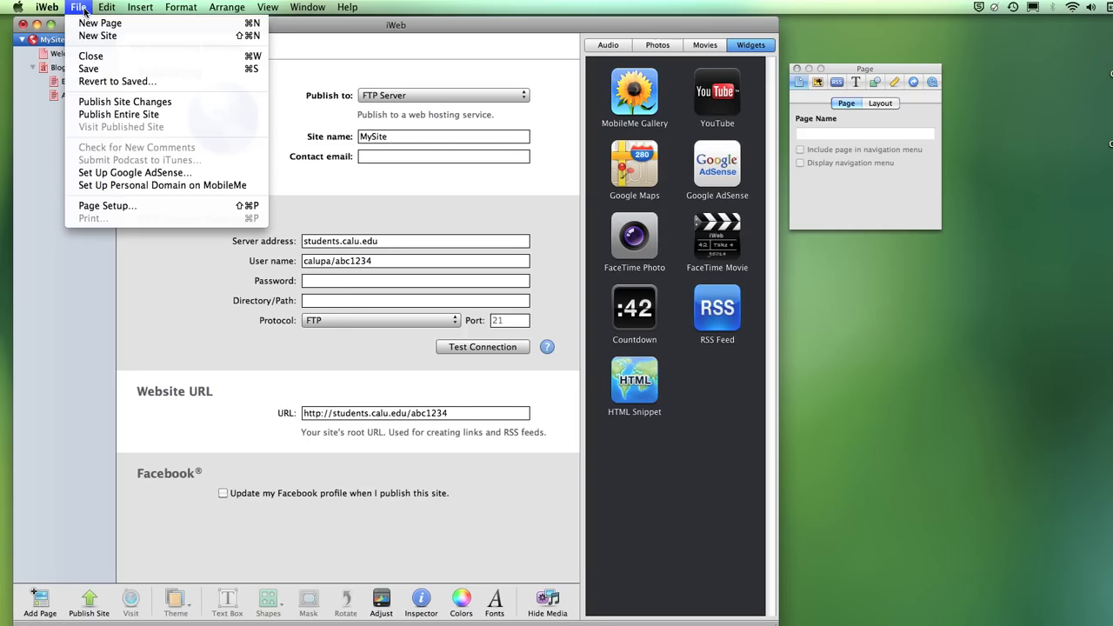
pyautogui.click(88, 69)
pyautogui.click(83, 8)
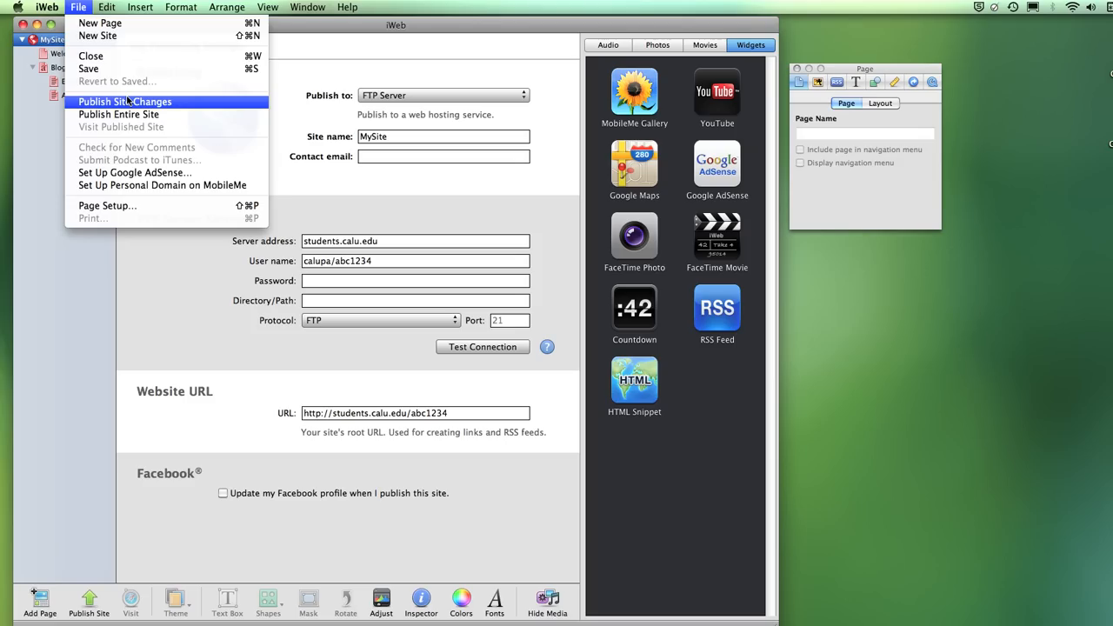
pyautogui.moveTo(48, 7)
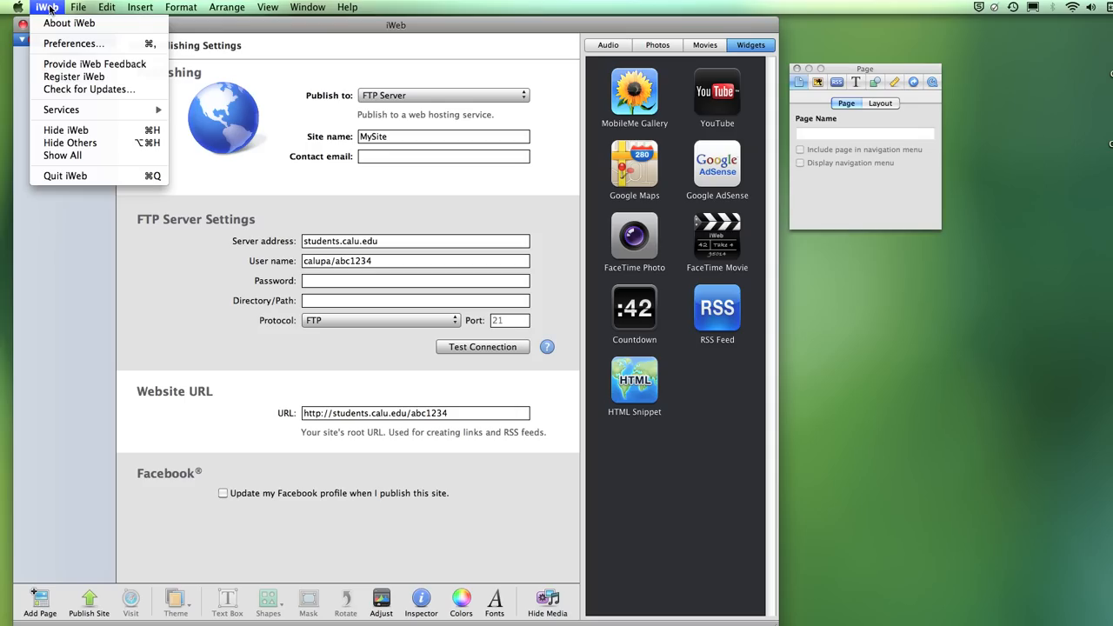
pyautogui.click(76, 178)
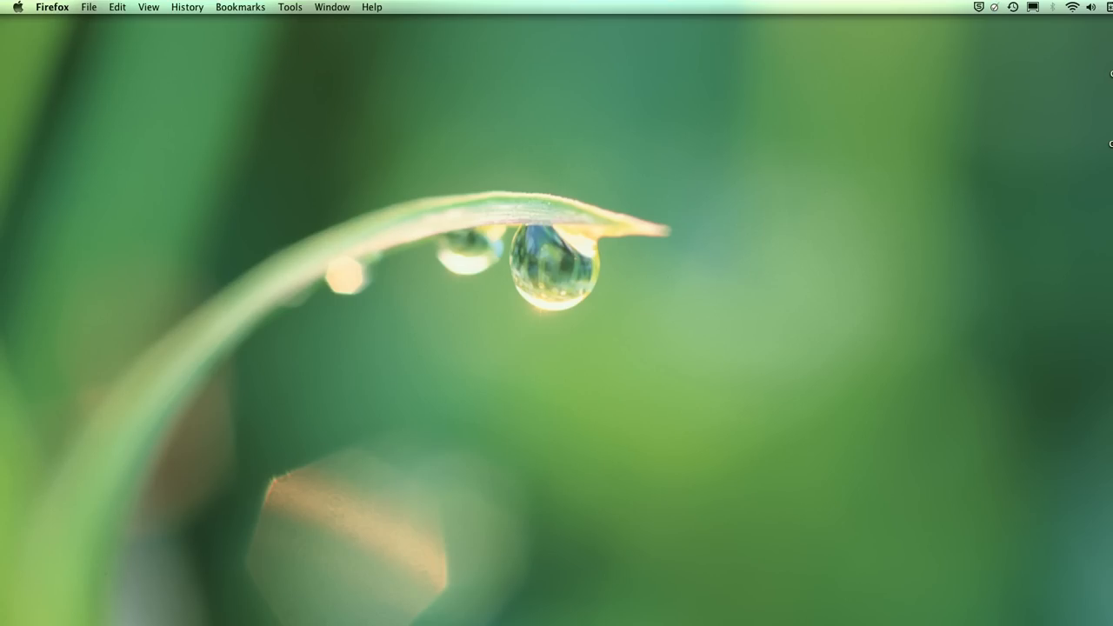
# - Move the Domain file from Library/Application Support/iWeb onto the desktop using a new Finder window
pyautogui.press('super+Tab')
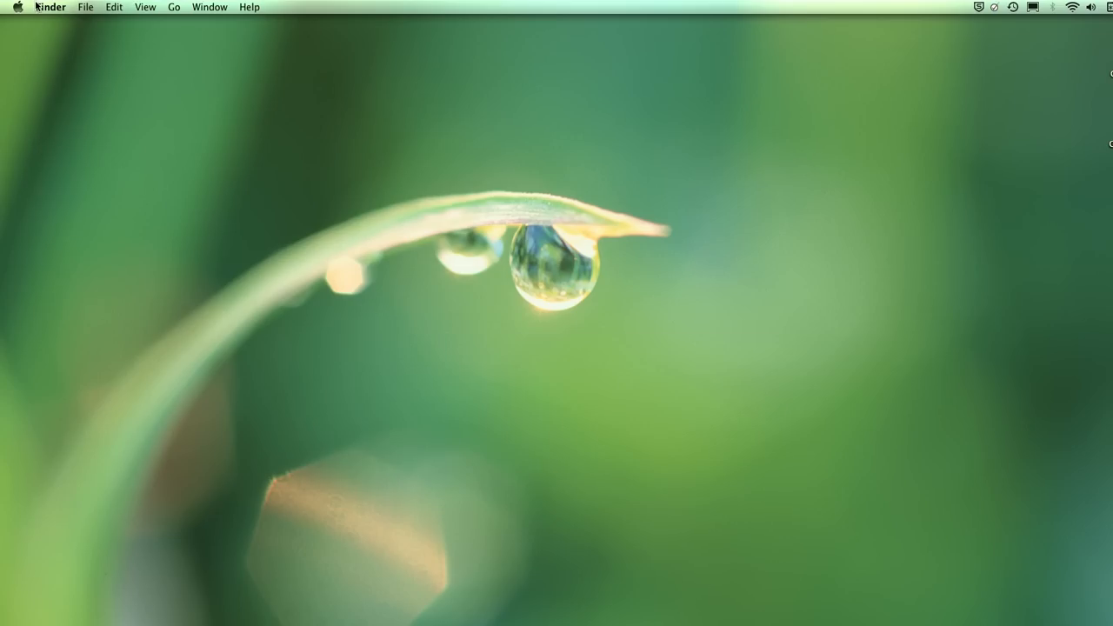
pyautogui.click(91, 11)
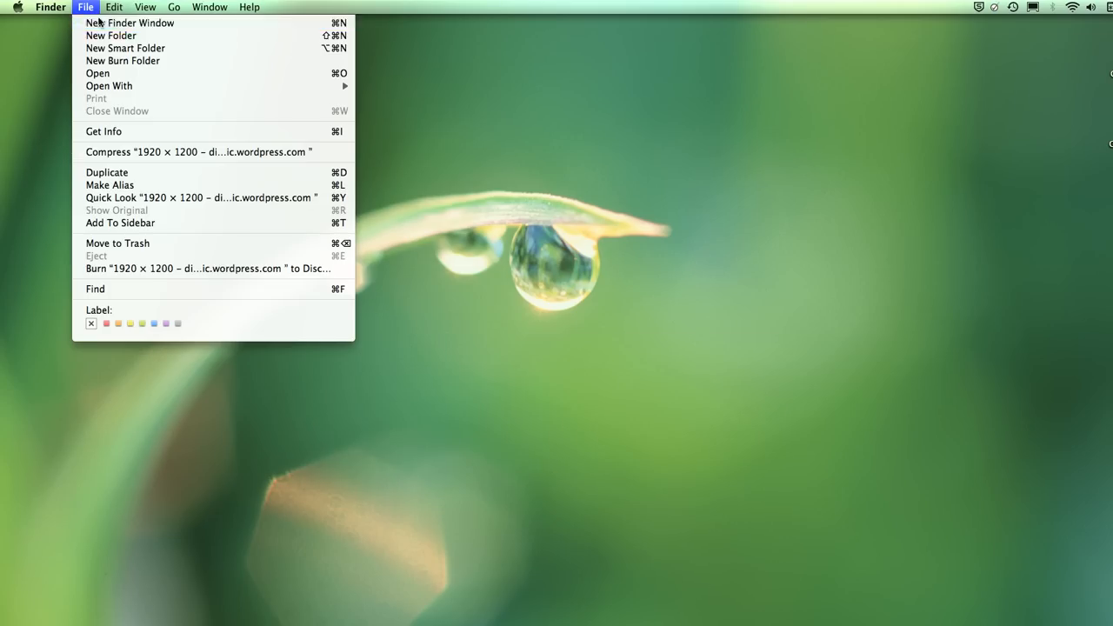
pyautogui.click(90, 23)
pyautogui.moveTo(406, 181); pyautogui.dragTo(491, 49)
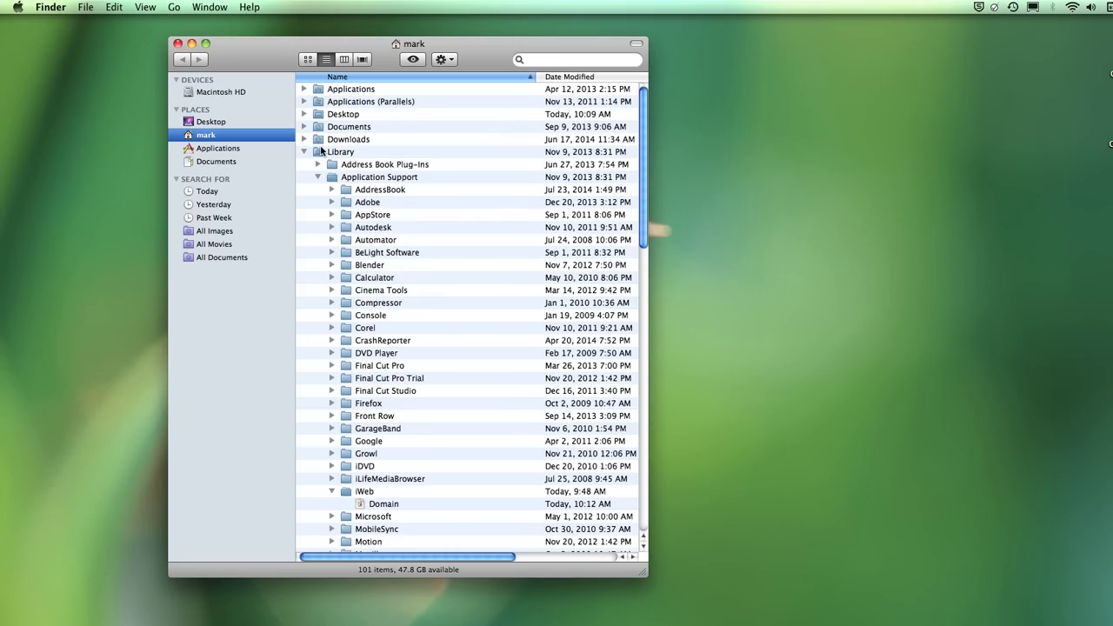
pyautogui.click(217, 93)
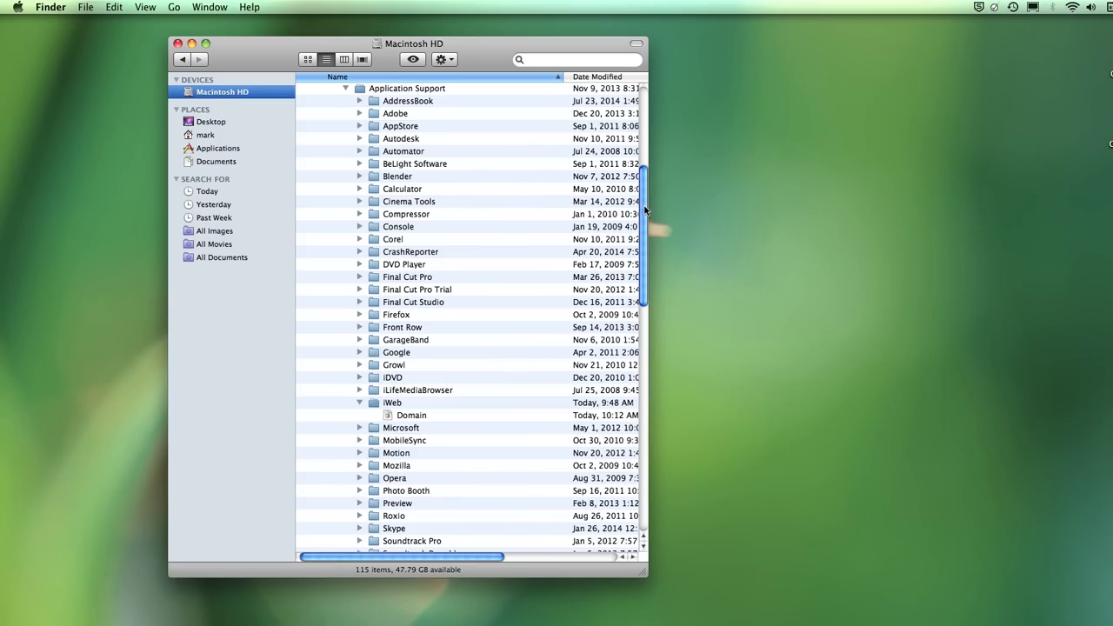
pyautogui.scroll(10, 648, 224)
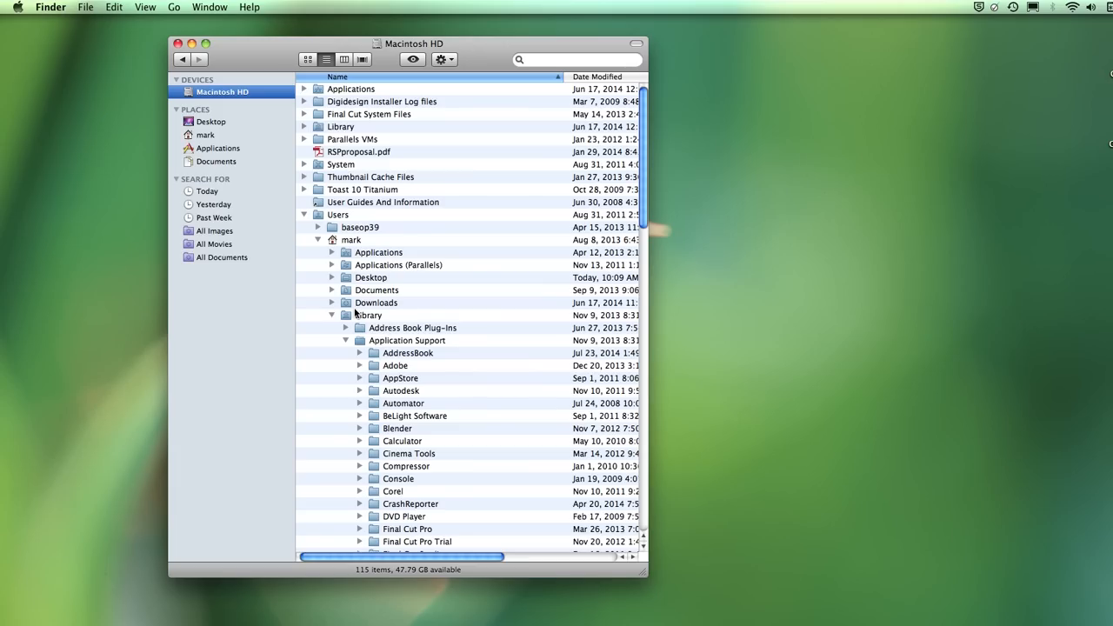
pyautogui.scroll(-10, 391, 365)
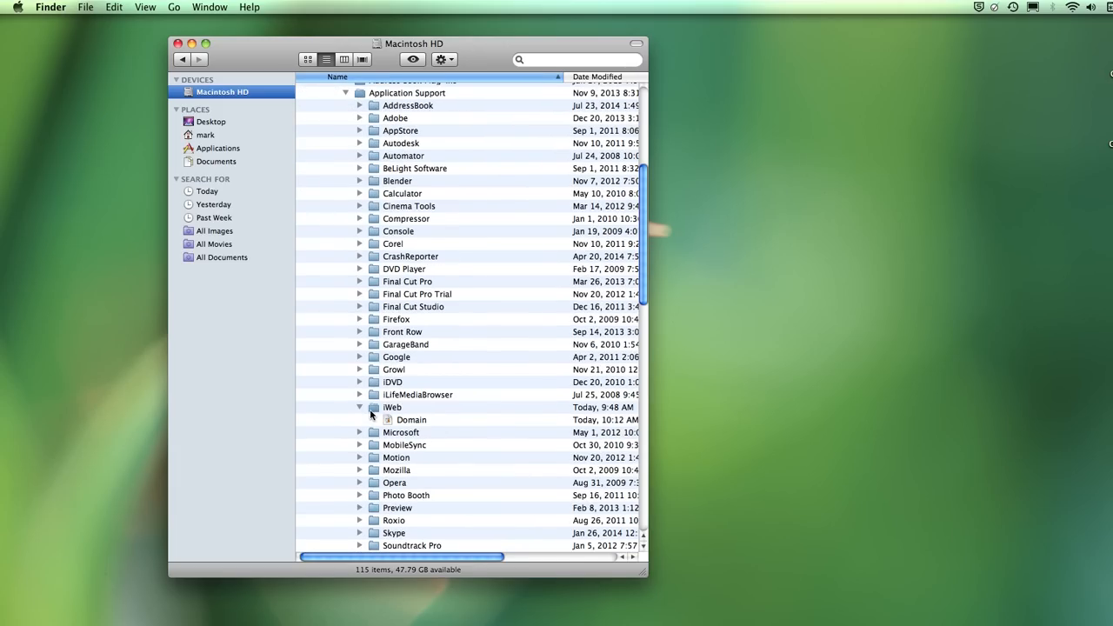
pyautogui.click(376, 409)
pyautogui.click(394, 421)
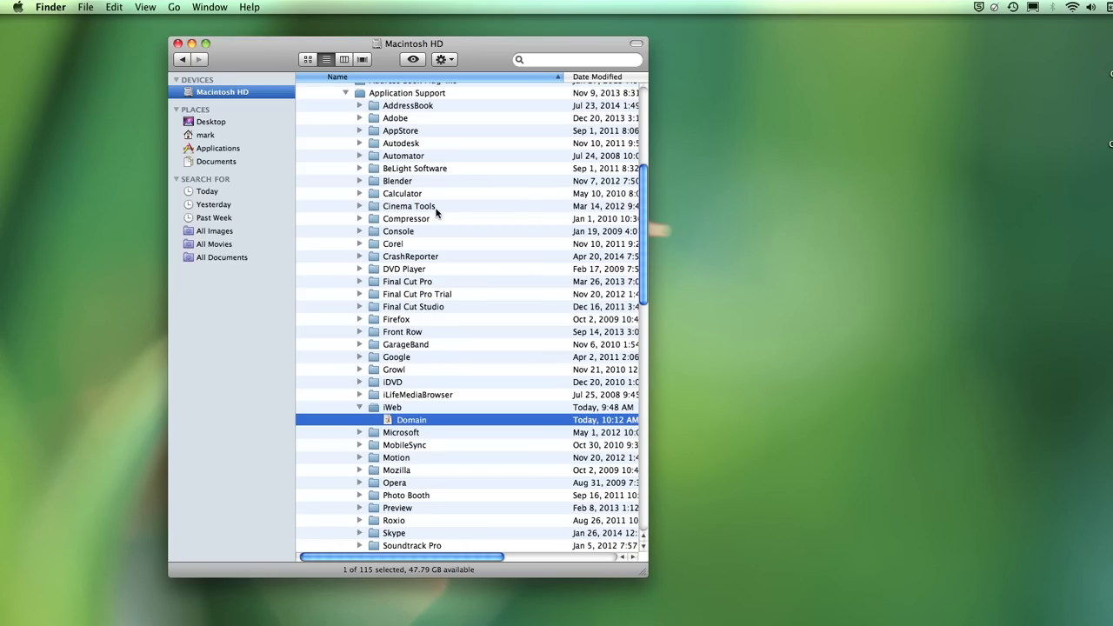
pyautogui.click(195, 138)
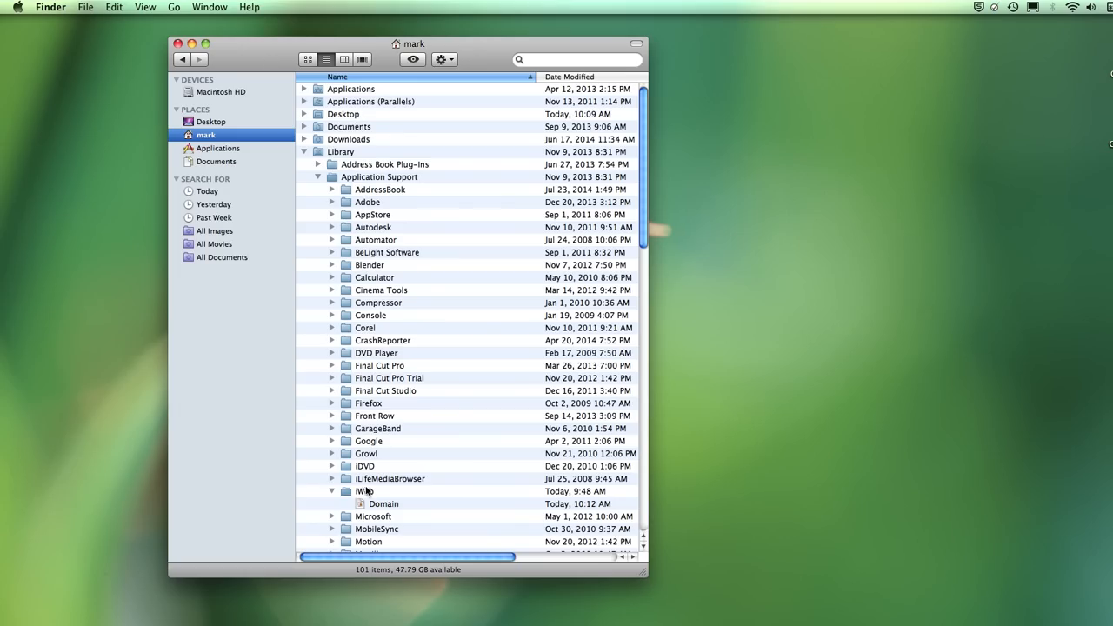
pyautogui.moveTo(362, 505); pyautogui.dragTo(873, 236)
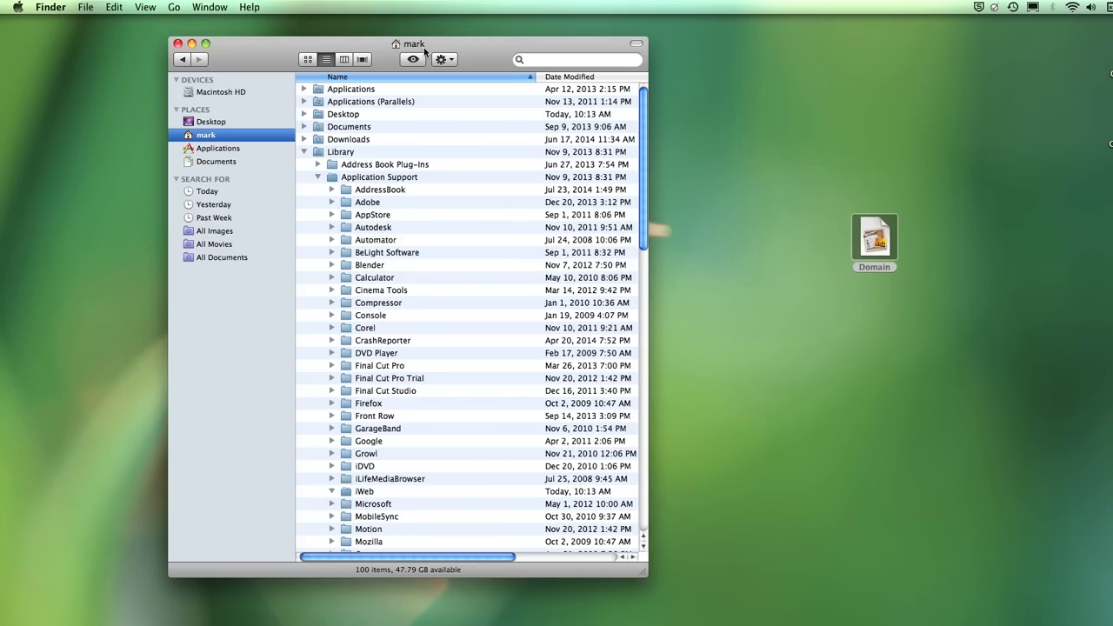
# - Rename the desktop Domain file to MyWebSite and open it in iWeb
pyautogui.click(178, 43)
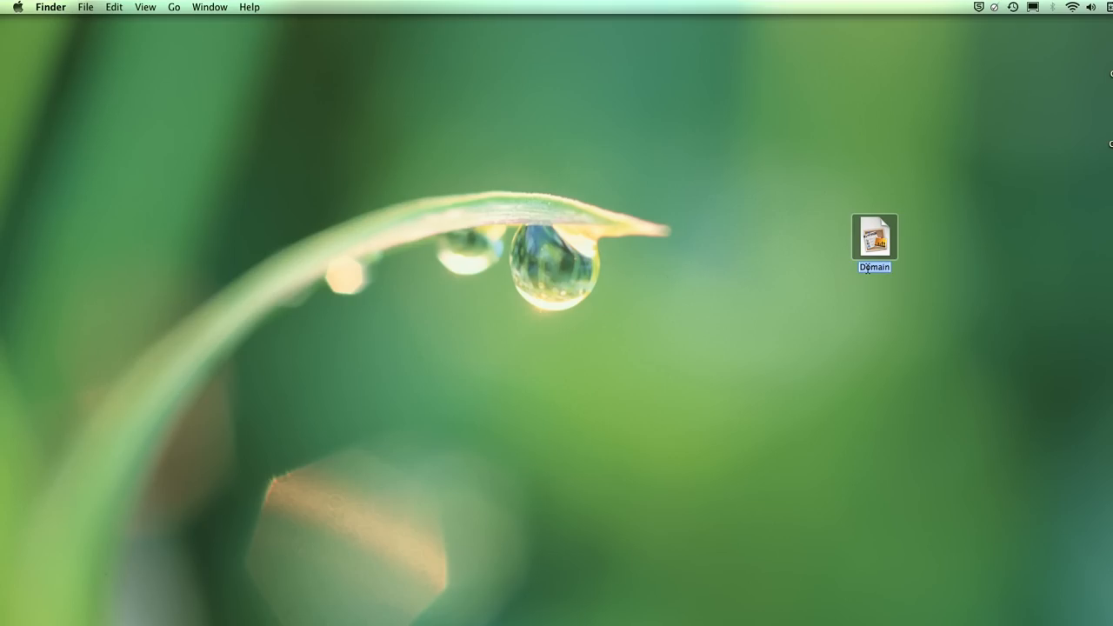
pyautogui.write('MyWebSite')
pyautogui.press('Return')
pyautogui.doubleClick(877, 245)
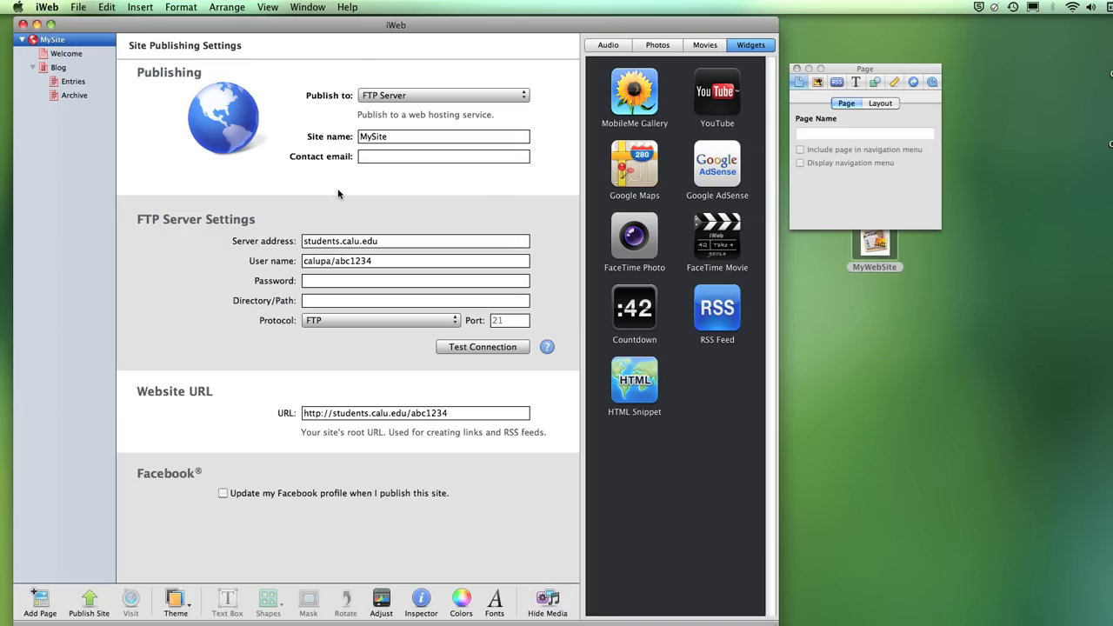
# - Go from the Welcome page to the Blog page and move the Page inspector to the top
pyautogui.click(48, 54)
pyautogui.click(48, 68)
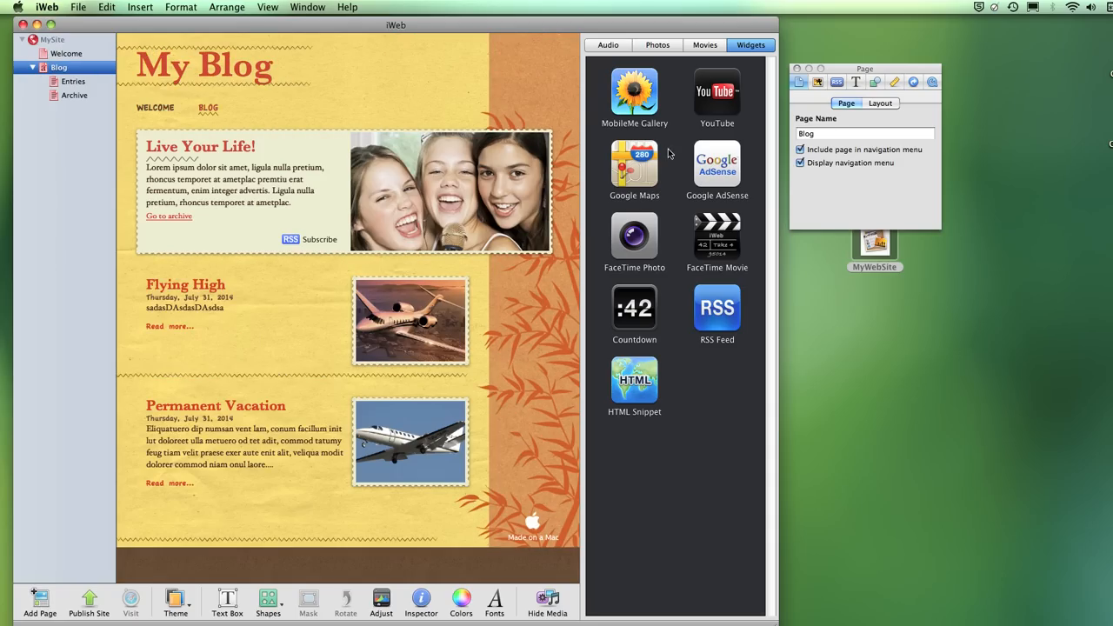
pyautogui.moveTo(840, 69); pyautogui.dragTo(843, 22)
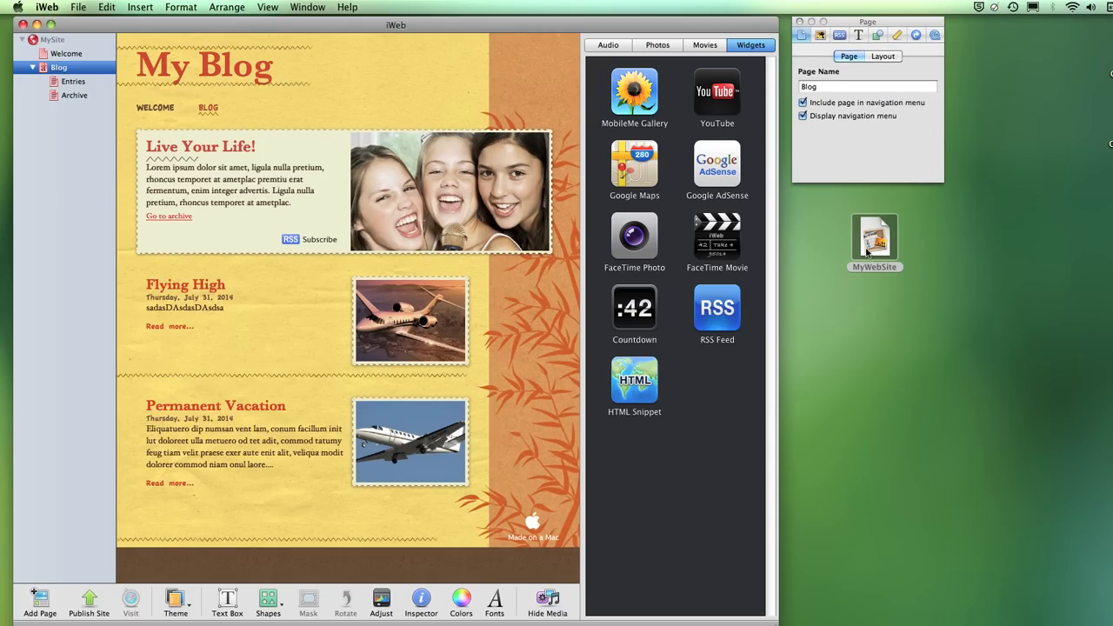